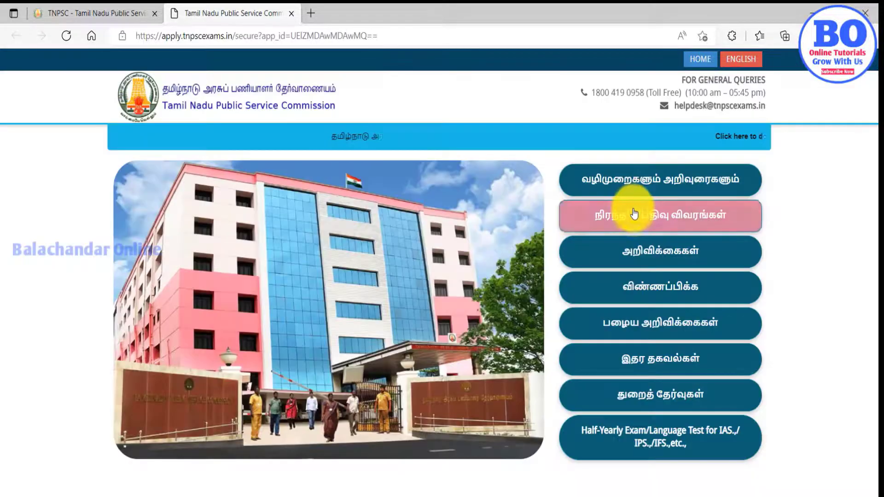
Sign in as a registered OTR candidate, checking the password and answering the captcha sum.
{"action": "left_click", "coordinate": [634, 217]}
{"action": "left_click", "coordinate": [573, 173]}
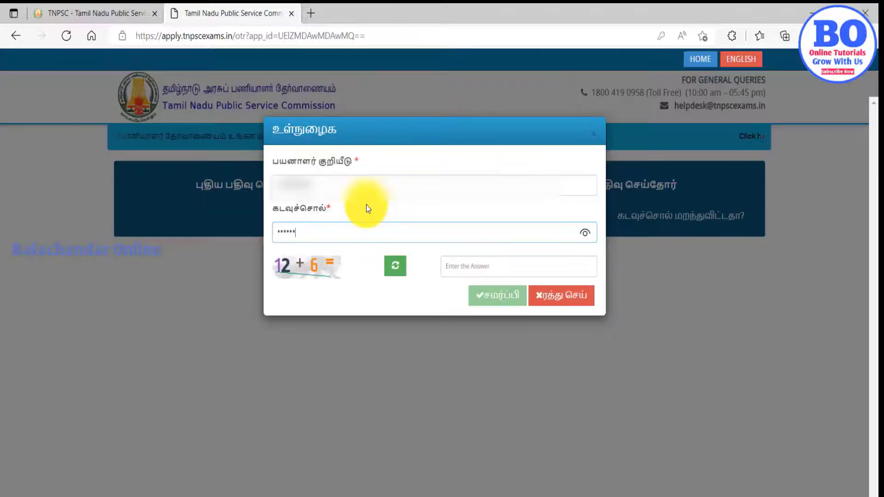
{"action": "type", "text": "1"}
{"action": "left_click", "coordinate": [582, 234]}
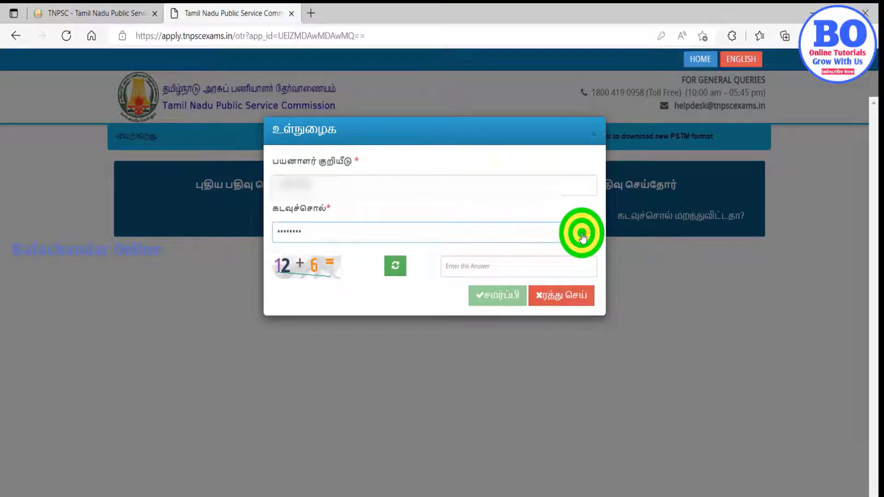
{"action": "left_click", "coordinate": [461, 266]}
{"action": "type", "text": "18"}
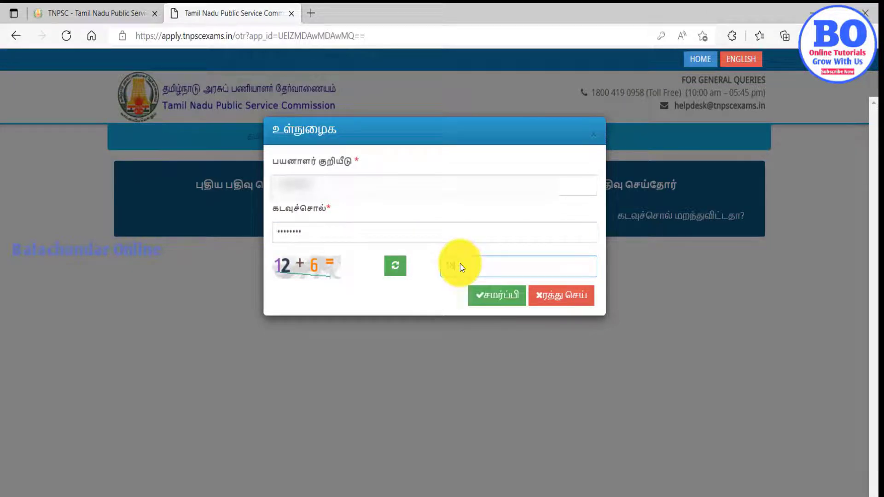
{"action": "left_click", "coordinate": [504, 297]}
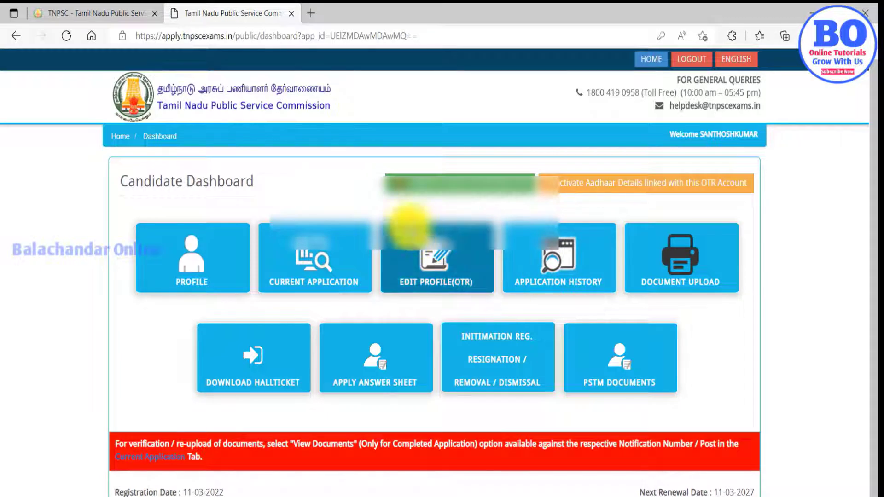
From the dashboard, open Current Applications and list the open notifications 13/2022, 12/2022 and 11/2022.
{"action": "left_click", "coordinate": [153, 138]}
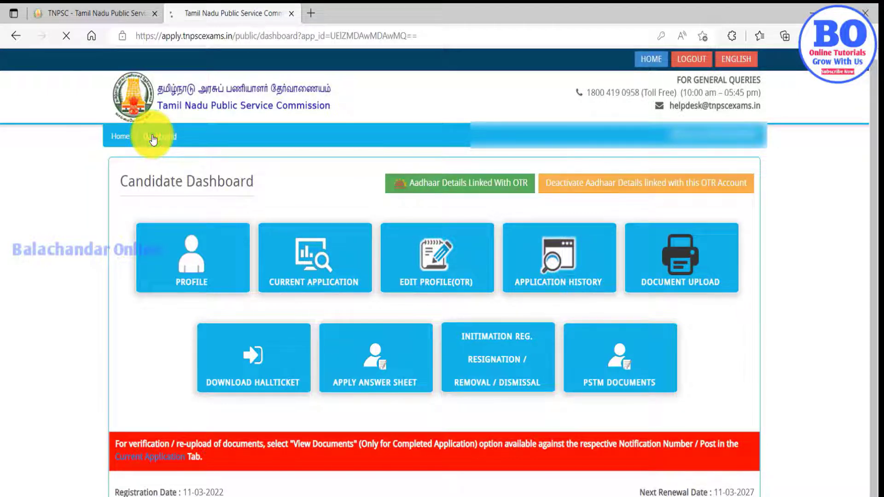
{"action": "left_click", "coordinate": [152, 137]}
{"action": "left_click", "coordinate": [291, 285]}
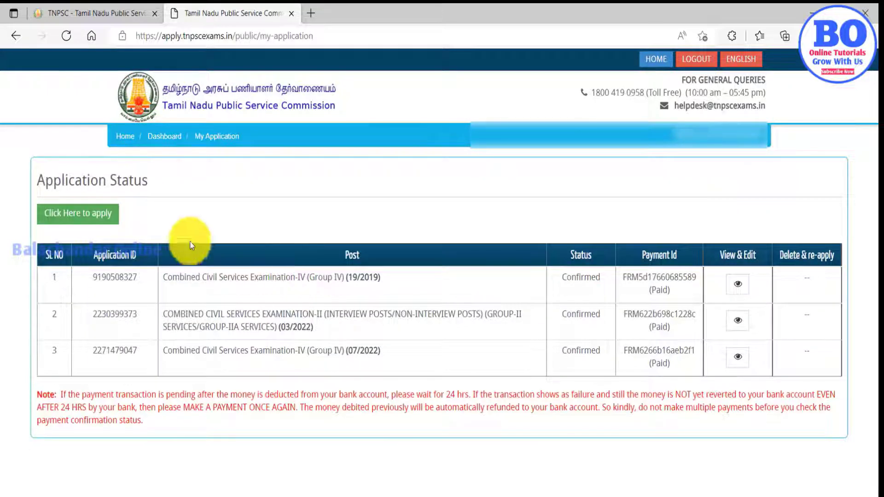
{"action": "left_click", "coordinate": [97, 215]}
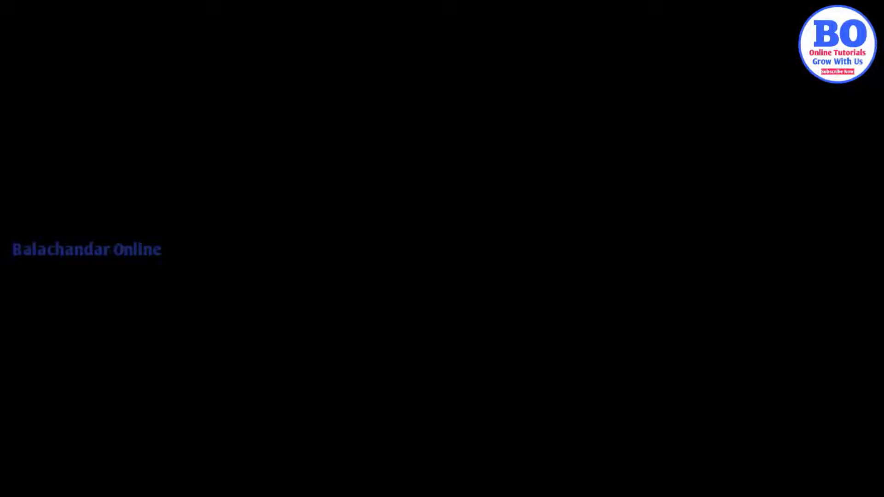
{"action": "left_click", "coordinate": [465, 264]}
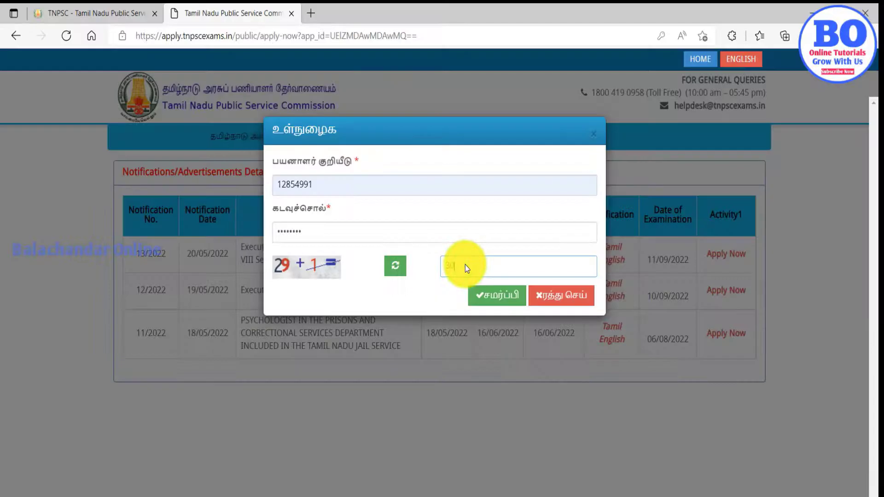
Sign back in and start the Executive Officer Grade-IV application with SSLC or its Equivalent qualification.
{"action": "type", "text": "30"}
{"action": "left_click", "coordinate": [501, 297]}
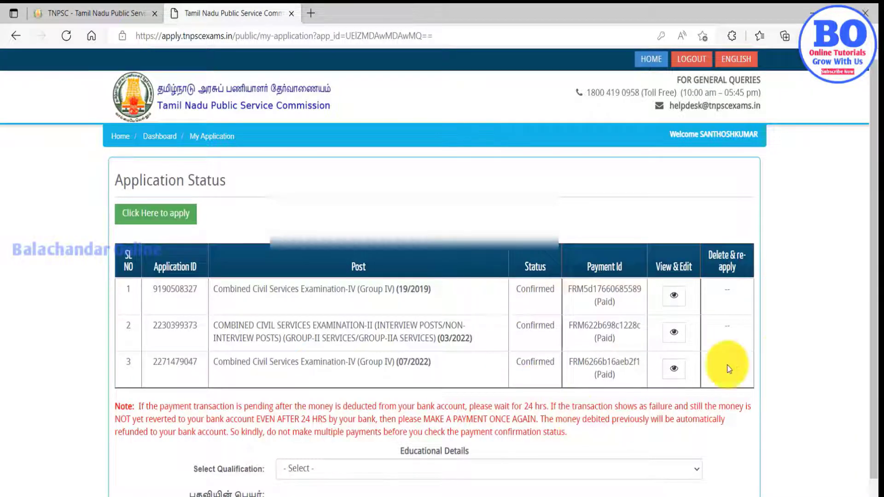
{"action": "left_click_drag", "start_coordinate": [872, 387], "coordinate": [874, 446]}
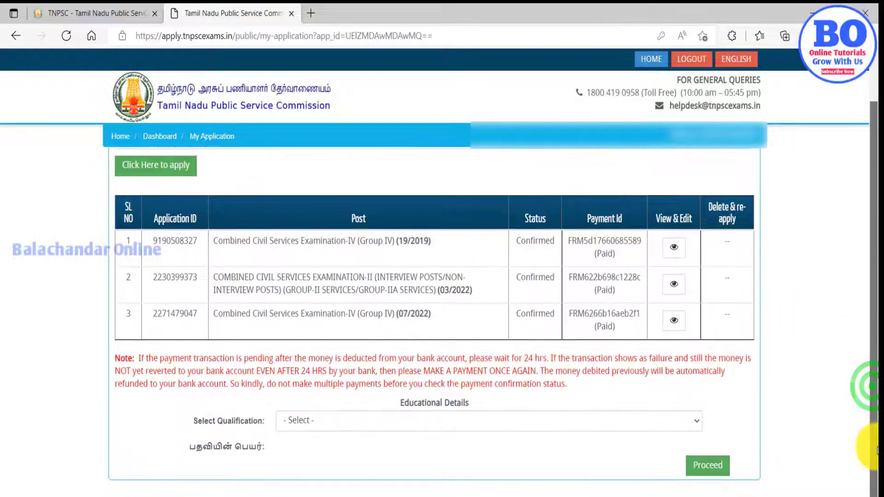
{"action": "left_click", "coordinate": [450, 427]}
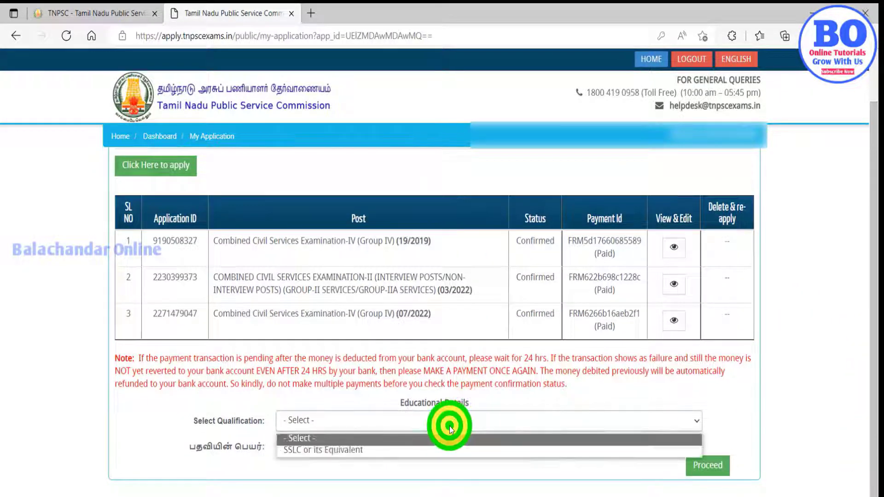
{"action": "left_click", "coordinate": [432, 450]}
{"action": "left_click", "coordinate": [699, 471]}
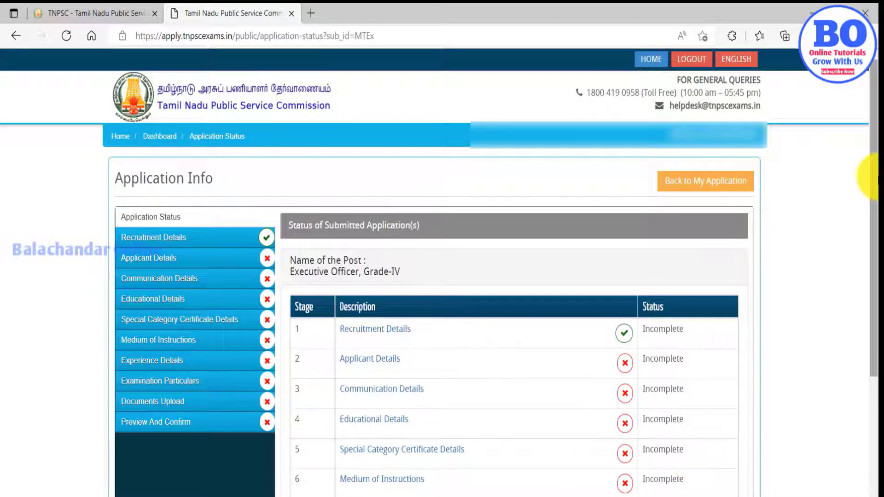
Continue past the instructions page (தொடர்க) to the recruitment details stage.
{"action": "left_click_drag", "start_coordinate": [875, 186], "coordinate": [875, 334]}
{"action": "left_click", "coordinate": [711, 437]}
{"action": "left_click_drag", "start_coordinate": [875, 312], "coordinate": [875, 331]}
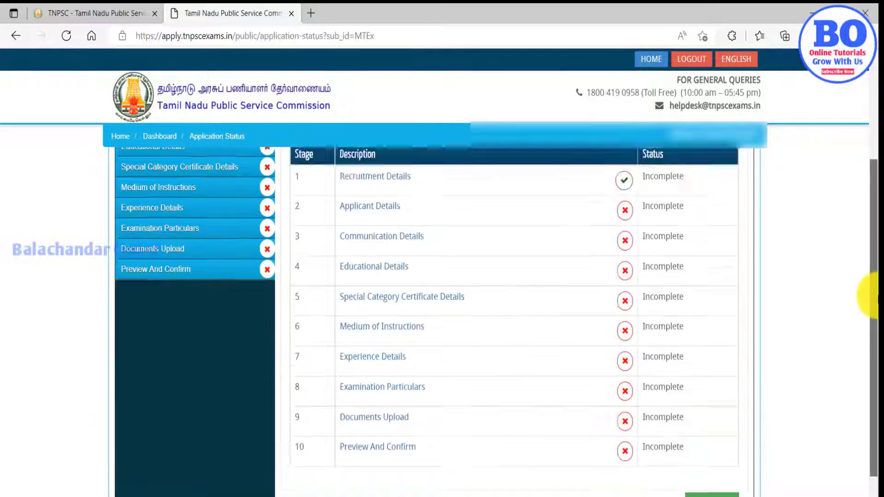
{"action": "left_click_drag", "start_coordinate": [872, 294], "coordinate": [869, 339]}
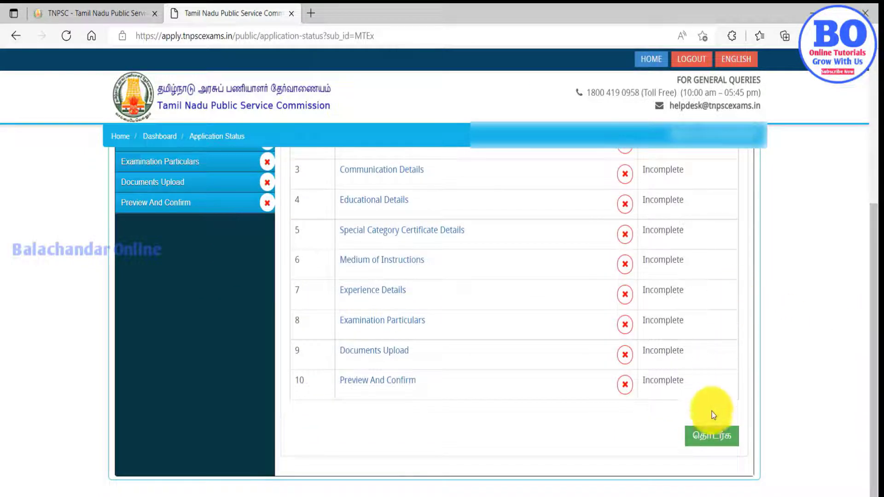
{"action": "left_click", "coordinate": [711, 439]}
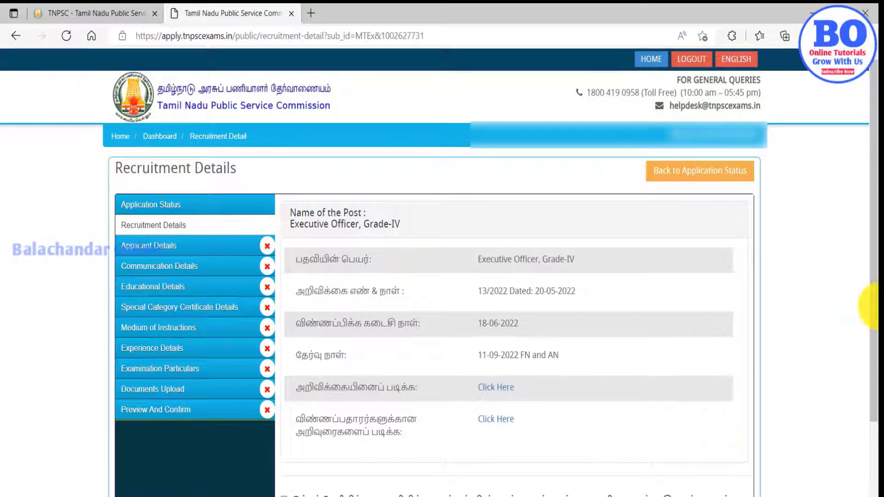
Accept the notification and instructions declaration and save the recruitment details.
{"action": "scroll", "coordinate": [869, 306], "scroll_direction": "down", "scroll_amount": 3}
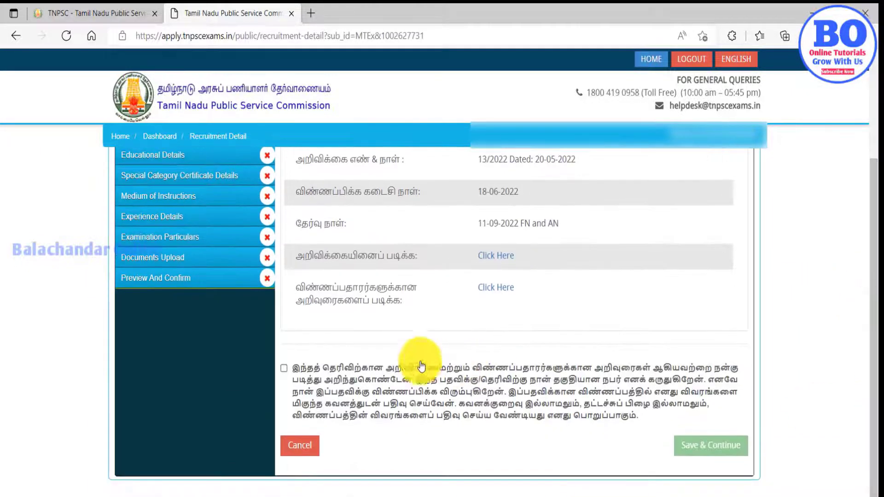
{"action": "left_click", "coordinate": [316, 377]}
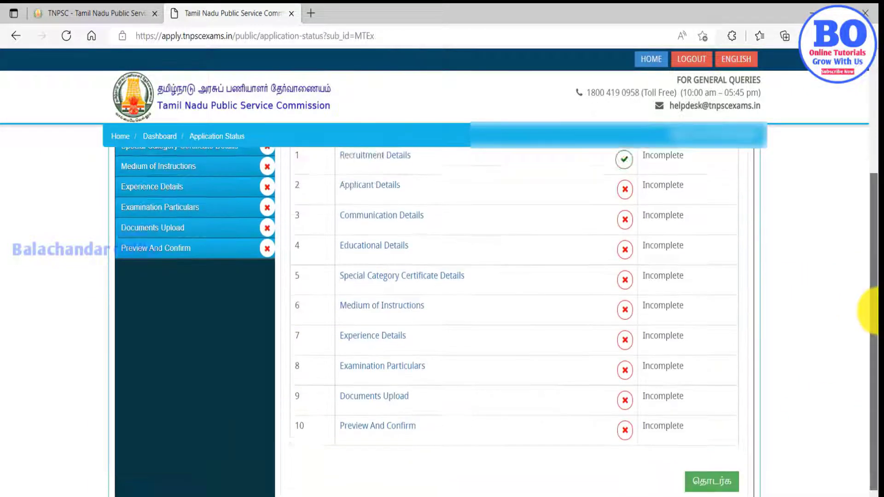
{"action": "scroll", "coordinate": [869, 311], "scroll_direction": "down", "scroll_amount": 2}
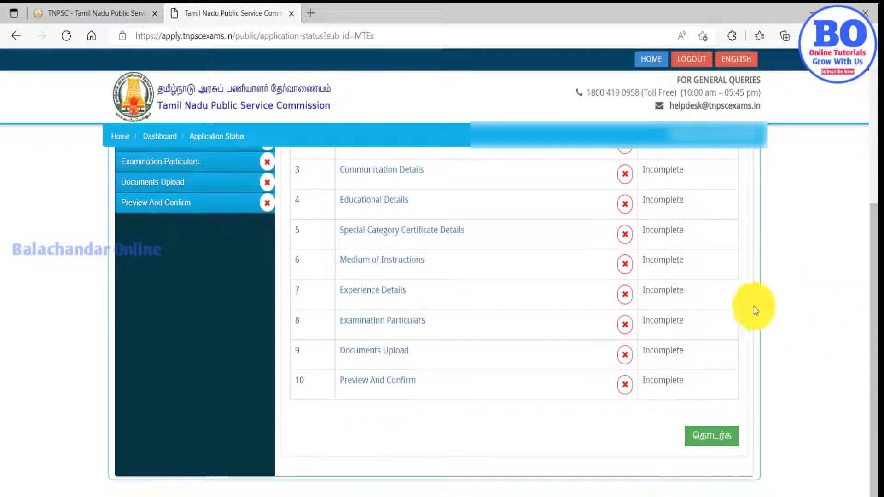
{"action": "left_click", "coordinate": [709, 436]}
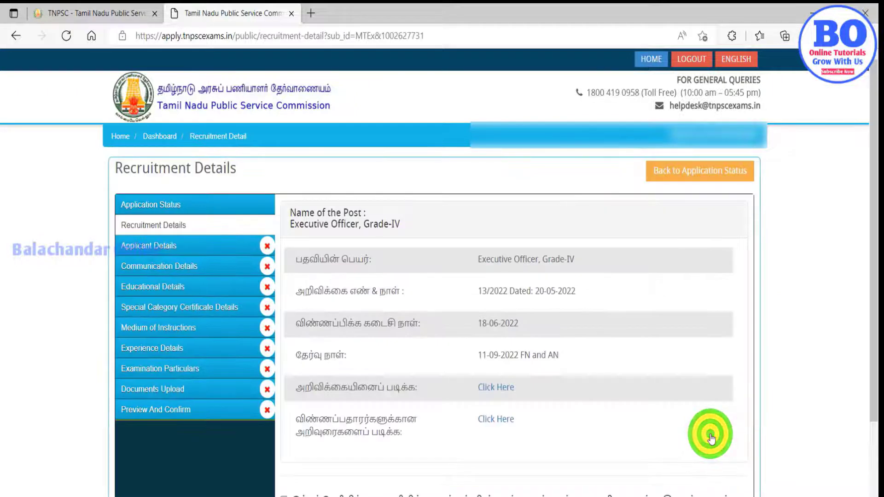
{"action": "scroll", "coordinate": [870, 308], "scroll_direction": "down", "scroll_amount": 3}
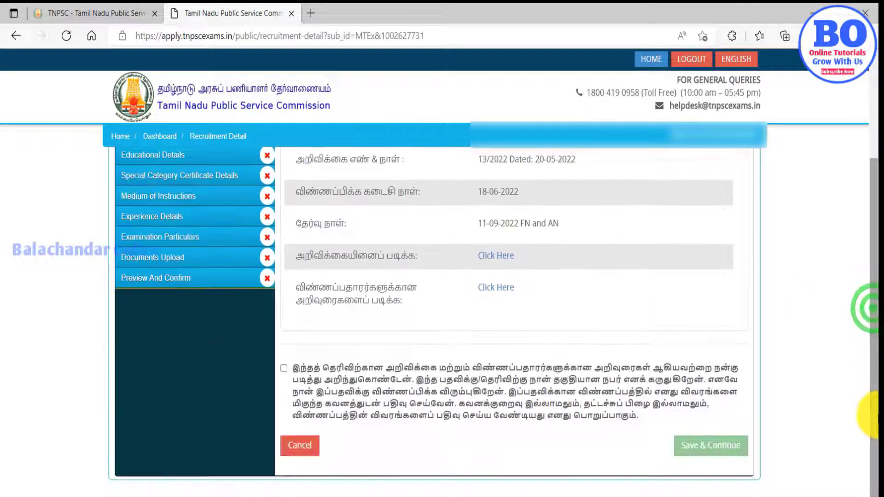
{"action": "left_click", "coordinate": [297, 372]}
{"action": "left_click", "coordinate": [301, 376]}
{"action": "scroll", "coordinate": [869, 336], "scroll_direction": "down", "scroll_amount": 3}
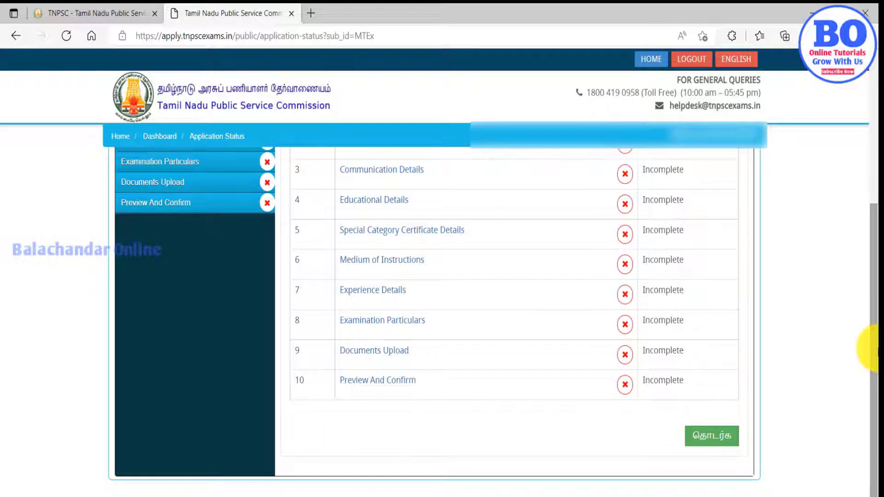
{"action": "left_click", "coordinate": [712, 438]}
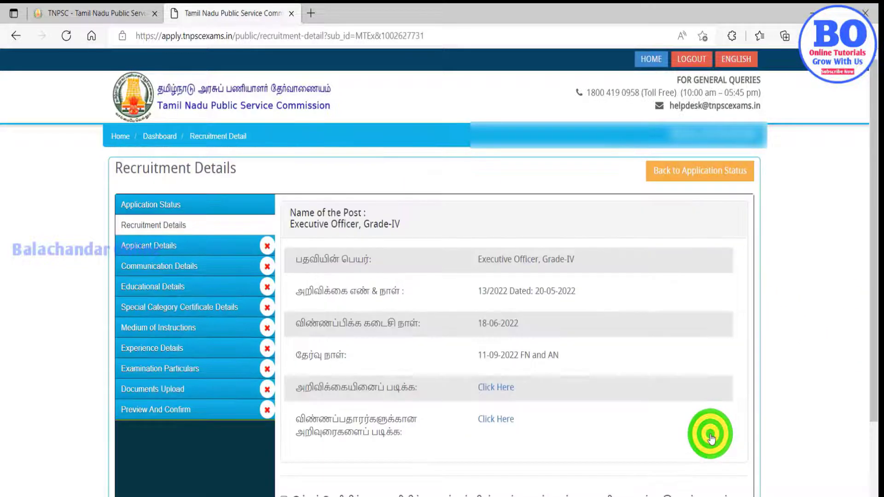
{"action": "scroll", "coordinate": [875, 312], "scroll_direction": "down", "scroll_amount": 3}
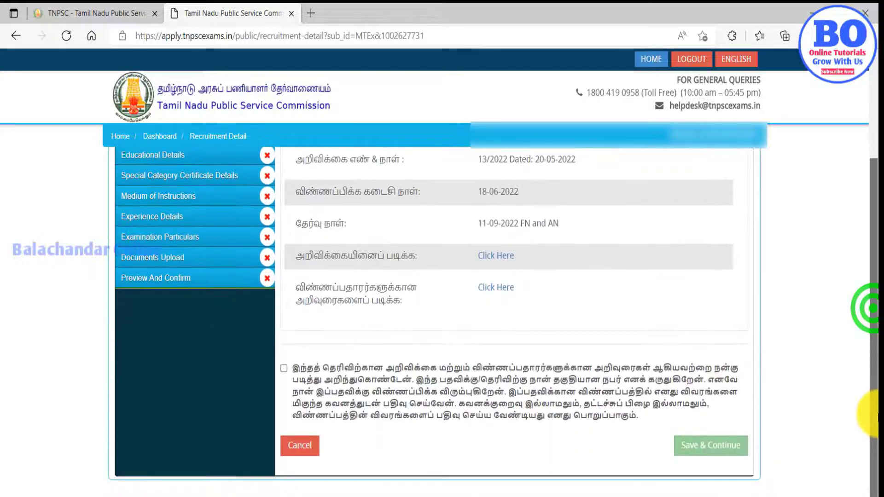
{"action": "left_click", "coordinate": [295, 369]}
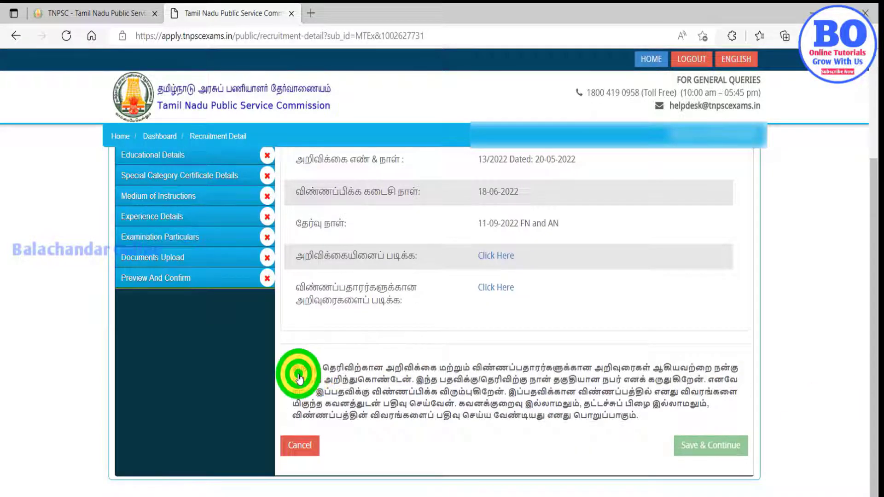
{"action": "left_click", "coordinate": [695, 444]}
{"action": "left_click", "coordinate": [622, 365]}
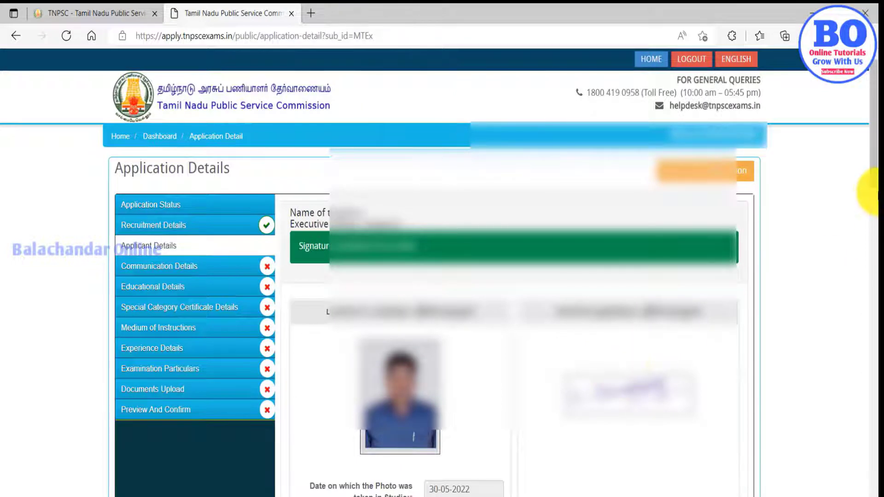
{"action": "left_click_drag", "start_coordinate": [869, 182], "coordinate": [864, 306]}
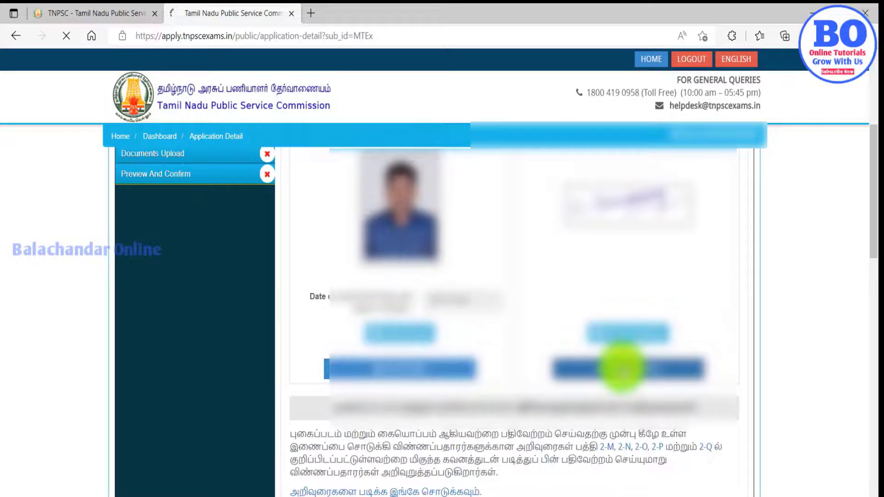
{"action": "left_click", "coordinate": [620, 366]}
{"action": "left_click", "coordinate": [621, 365]}
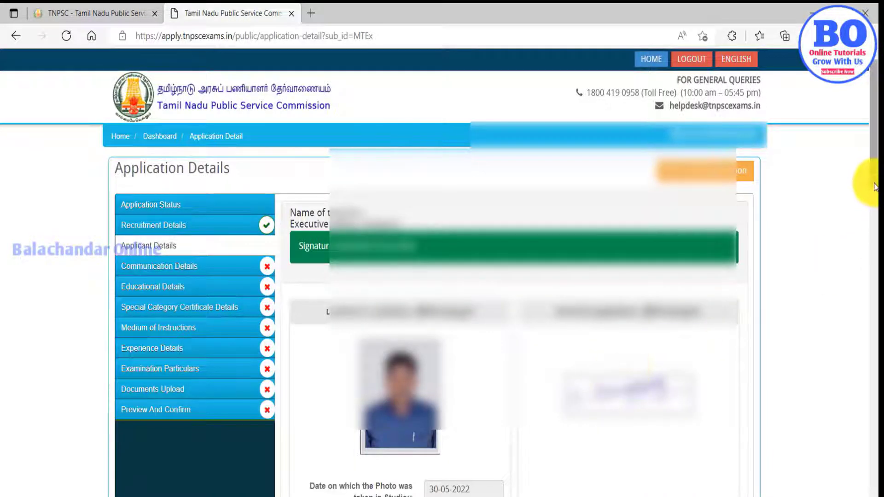
{"action": "left_click_drag", "start_coordinate": [870, 181], "coordinate": [861, 322]}
{"action": "left_click", "coordinate": [622, 366]}
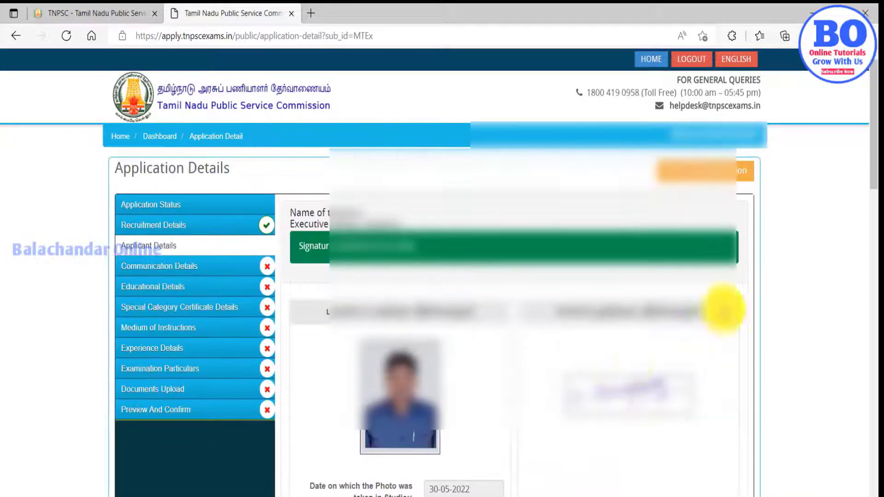
{"action": "left_click", "coordinate": [694, 442]}
{"action": "left_click", "coordinate": [622, 365]}
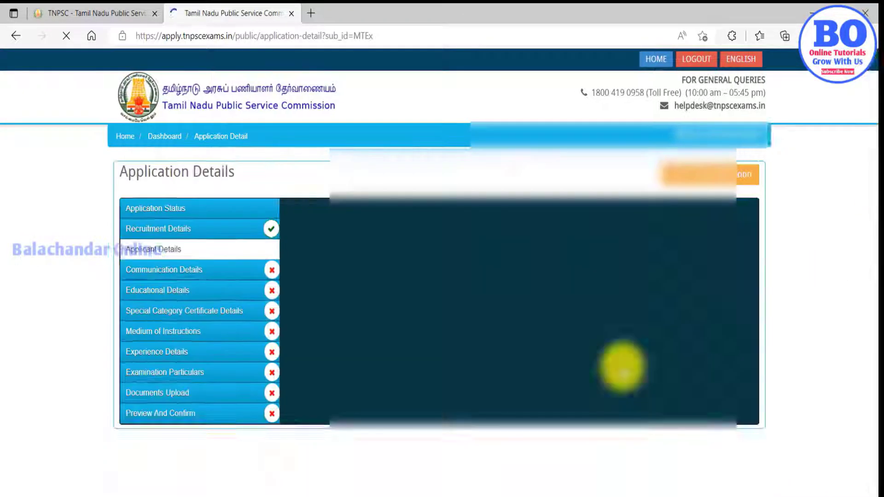
{"action": "left_click_drag", "start_coordinate": [875, 185], "coordinate": [863, 316]}
{"action": "left_click", "coordinate": [695, 442]}
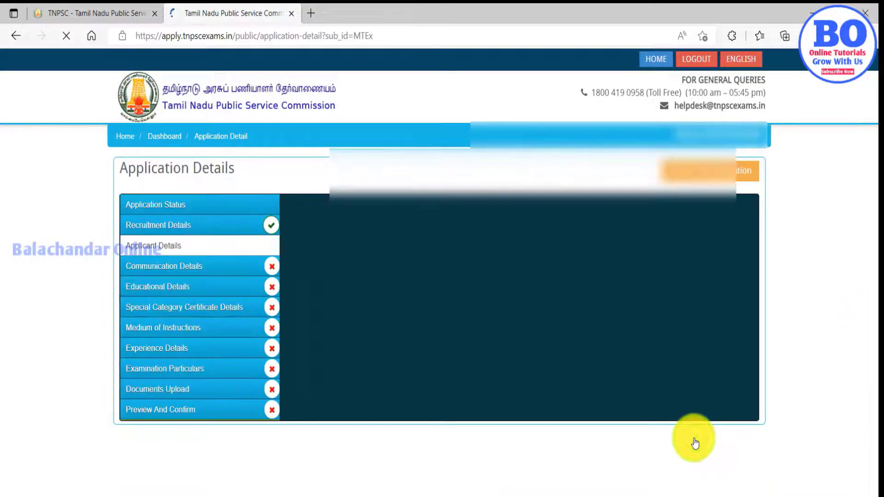
{"action": "left_click", "coordinate": [619, 367]}
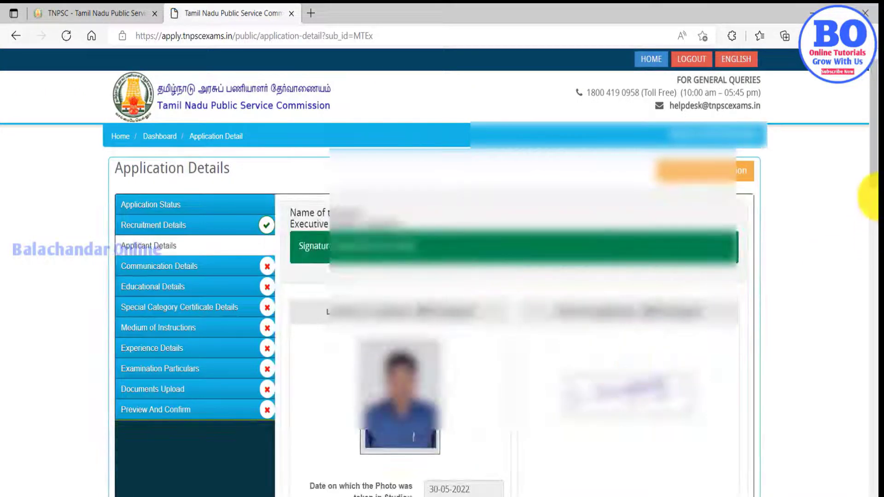
{"action": "left_click_drag", "start_coordinate": [868, 181], "coordinate": [866, 350]}
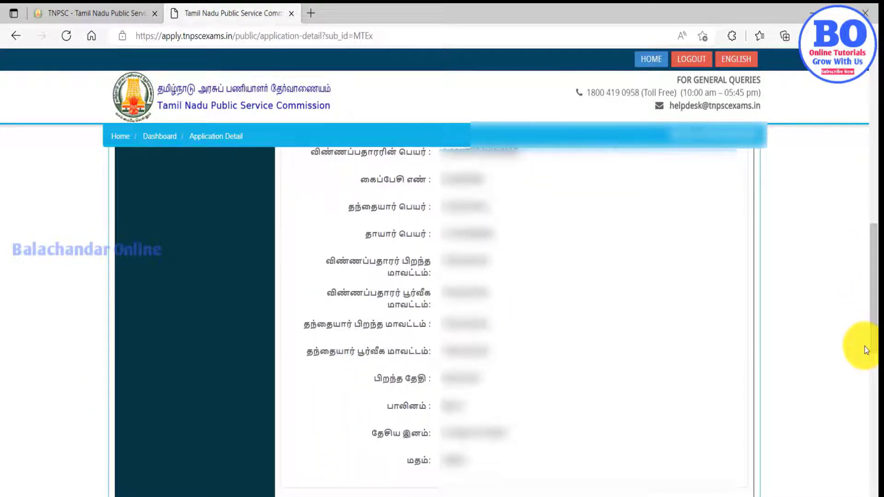
{"action": "left_click", "coordinate": [876, 316]}
{"action": "left_click_drag", "start_coordinate": [876, 316], "coordinate": [868, 434]}
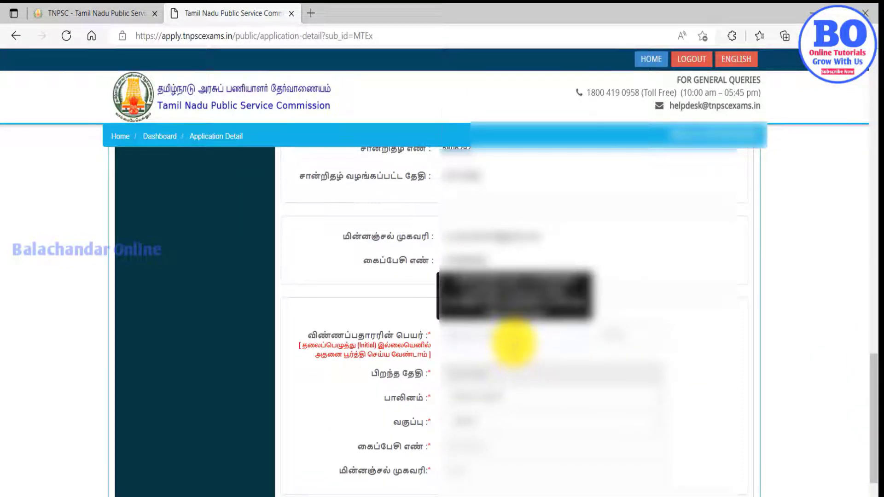
Enter the applicant's name and pick the date of birth from the calendar.
{"action": "left_click", "coordinate": [513, 350]}
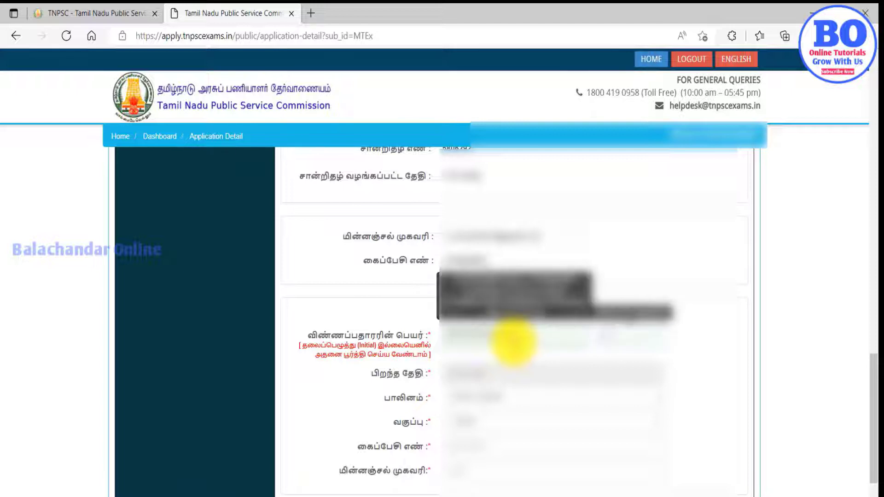
{"action": "left_click", "coordinate": [513, 341]}
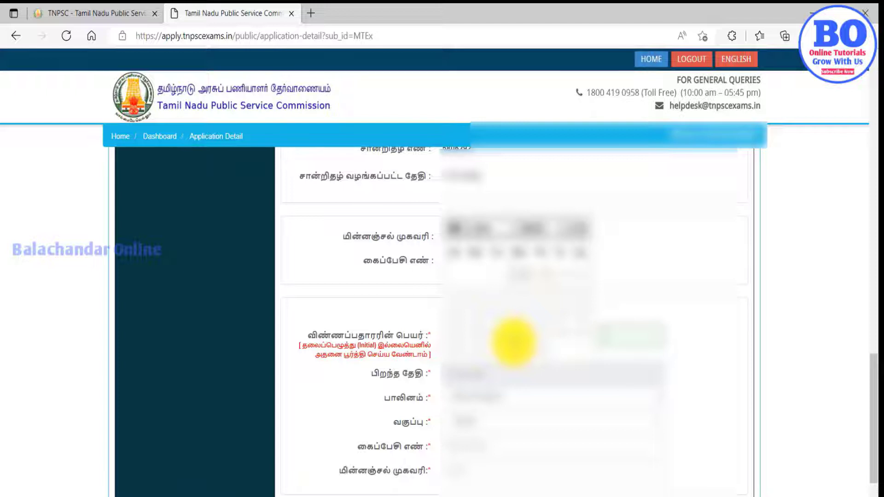
{"action": "left_click", "coordinate": [529, 226]}
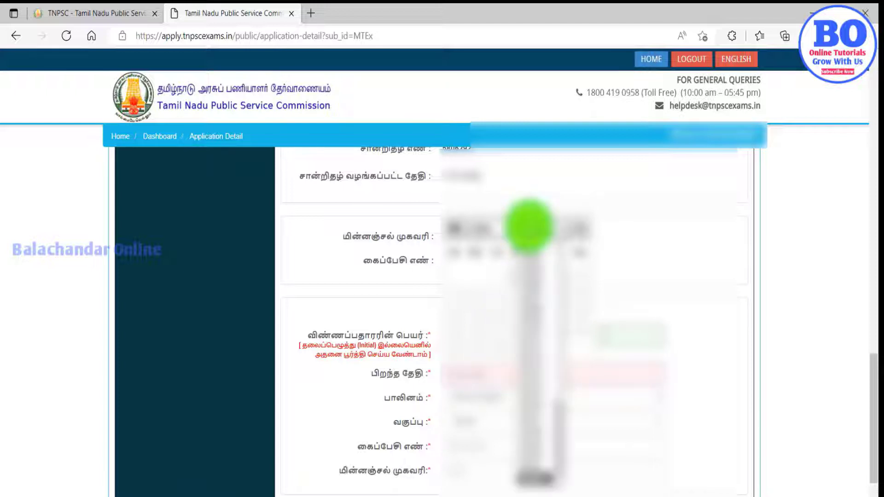
{"action": "left_click", "coordinate": [557, 310]}
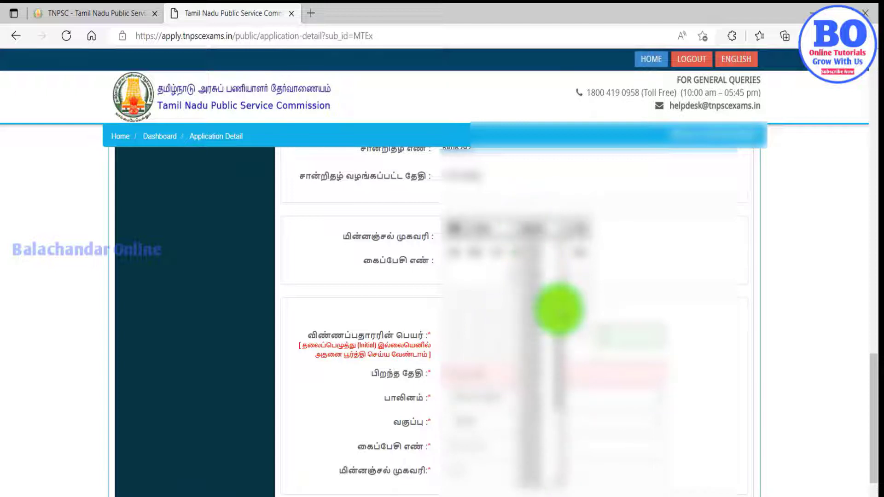
{"action": "left_click", "coordinate": [532, 262]}
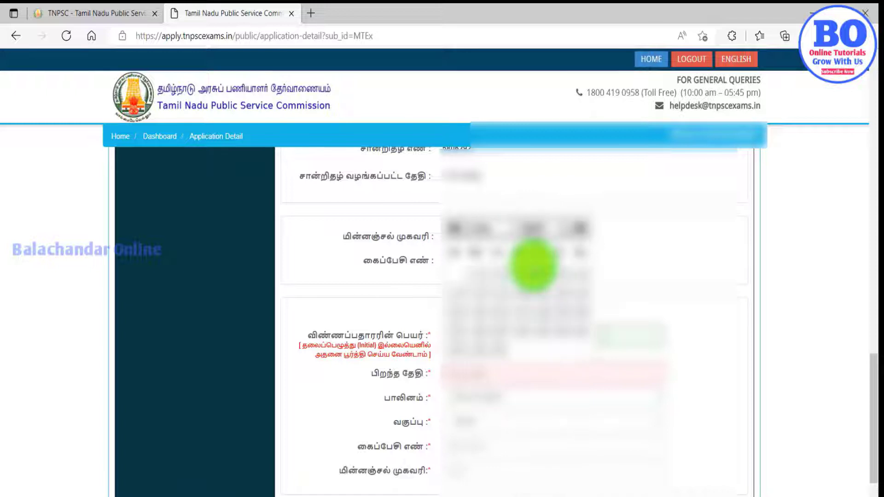
{"action": "left_click", "coordinate": [488, 227]}
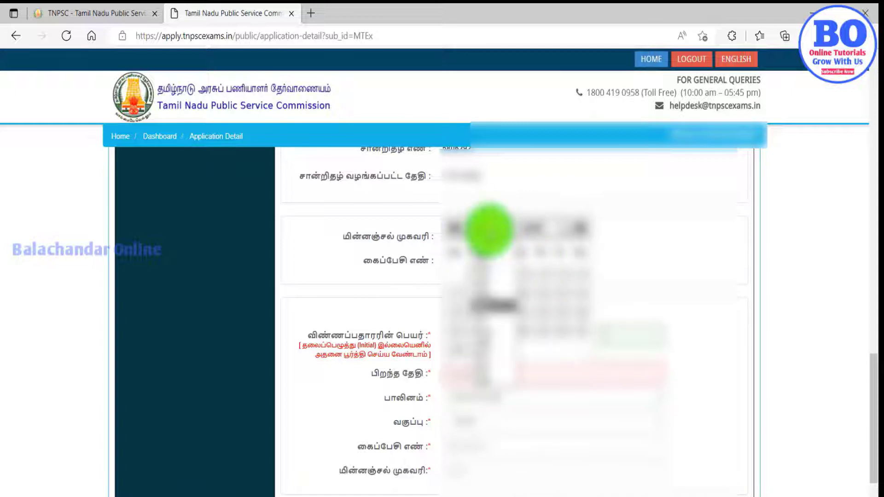
{"action": "left_click", "coordinate": [488, 263]}
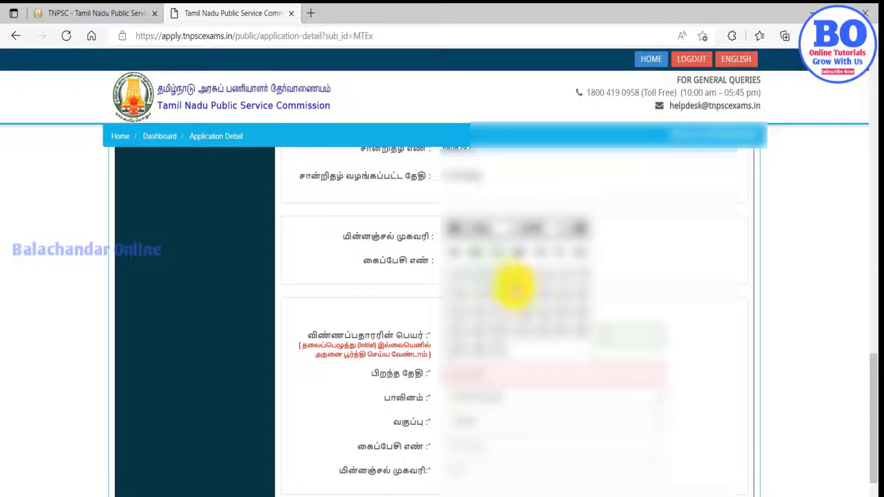
{"action": "left_click", "coordinate": [563, 278]}
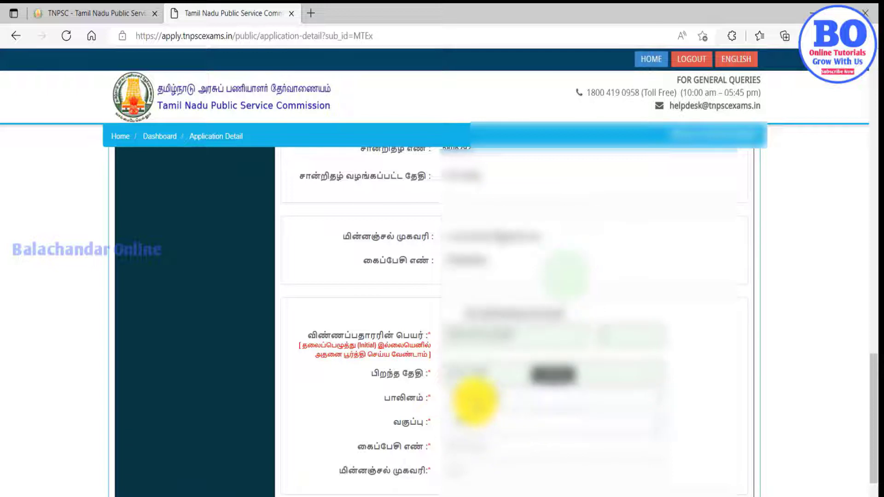
Select the applicant's gender and community category (வகுப்பு).
{"action": "left_click", "coordinate": [474, 399]}
{"action": "left_click", "coordinate": [470, 418]}
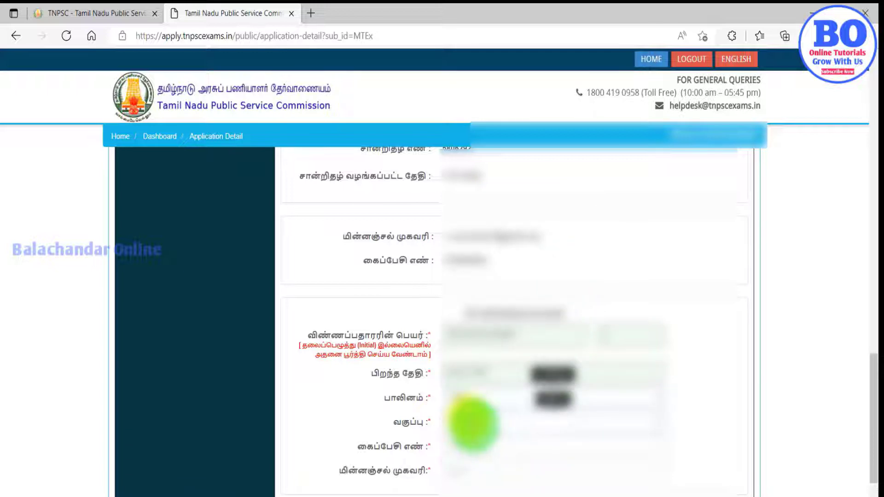
{"action": "left_click", "coordinate": [468, 419]}
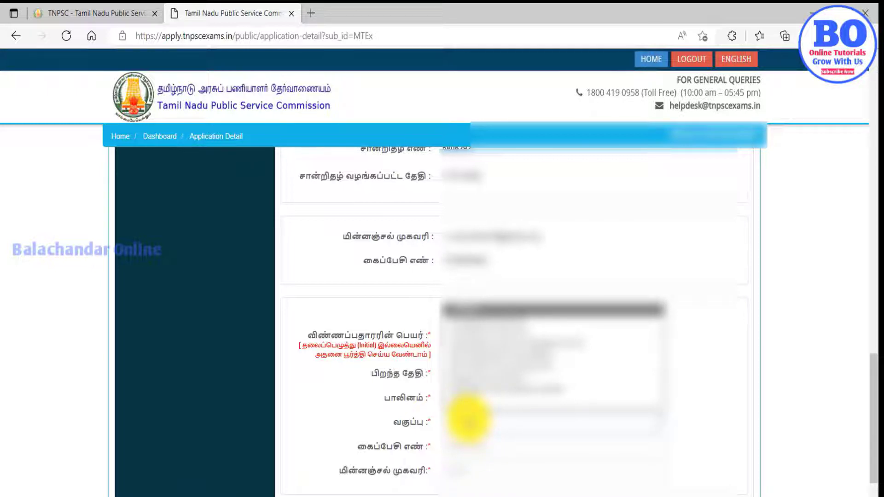
{"action": "left_click", "coordinate": [473, 374]}
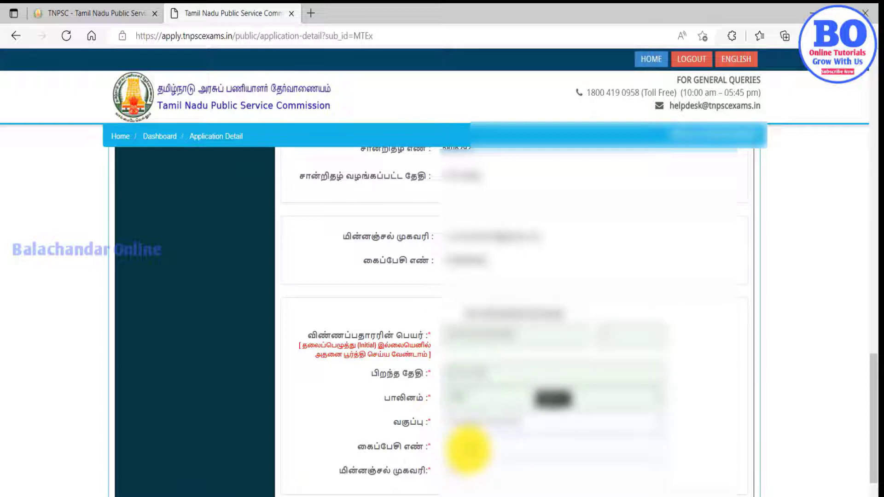
{"action": "left_click", "coordinate": [468, 444]}
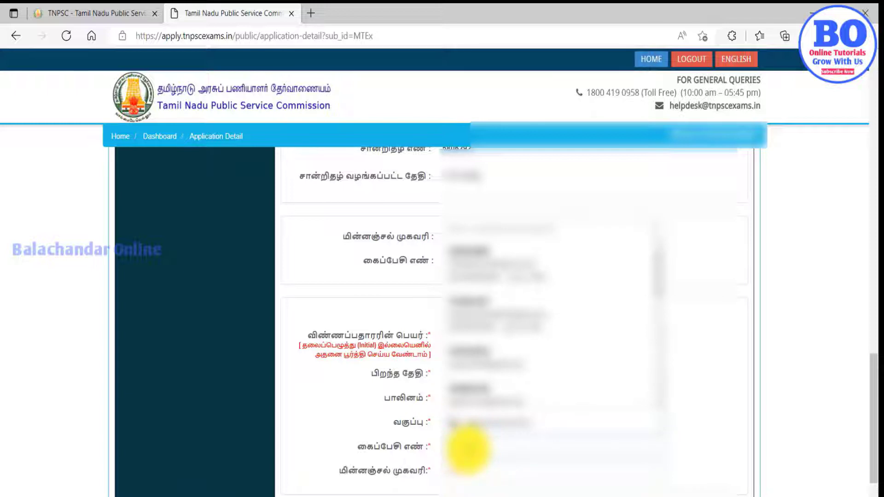
{"action": "left_click", "coordinate": [469, 449]}
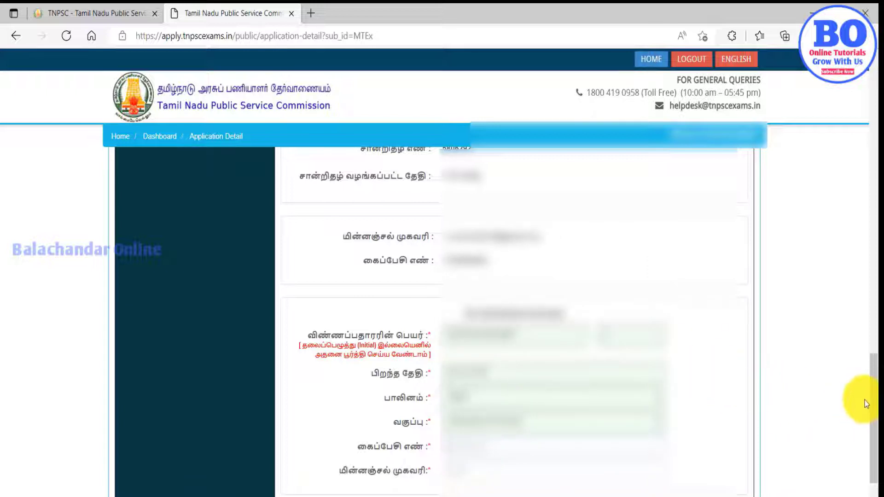
{"action": "key", "text": "alt+Down"}
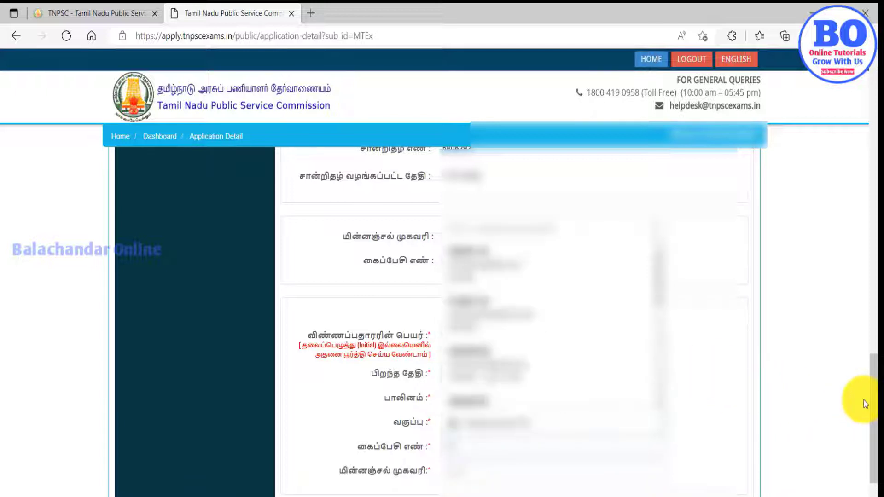
{"action": "key", "text": "Return"}
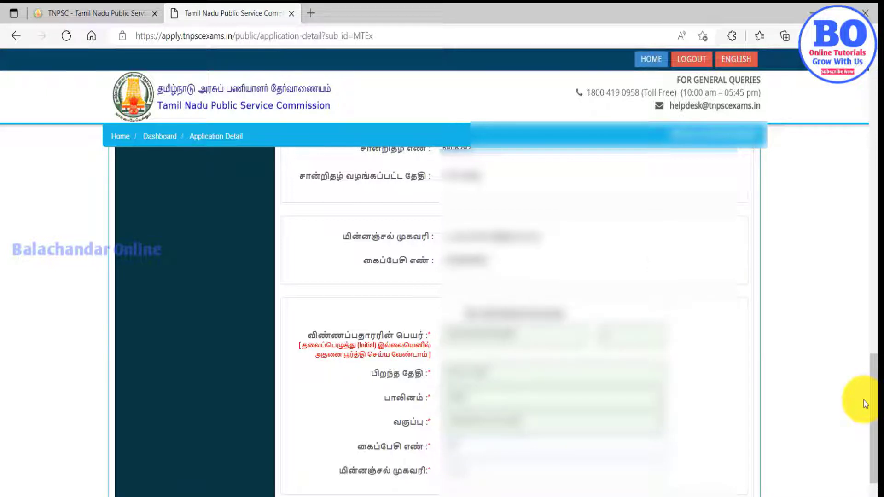
{"action": "key", "text": "alt+Down"}
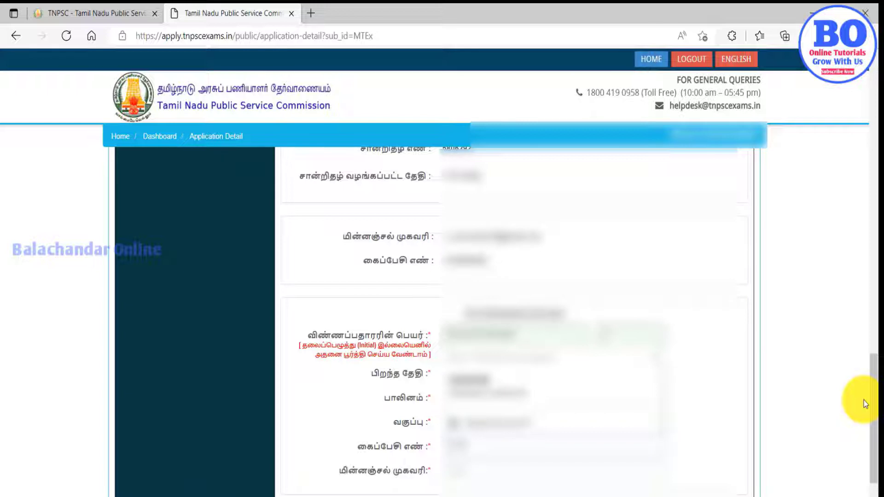
{"action": "key", "text": "Return"}
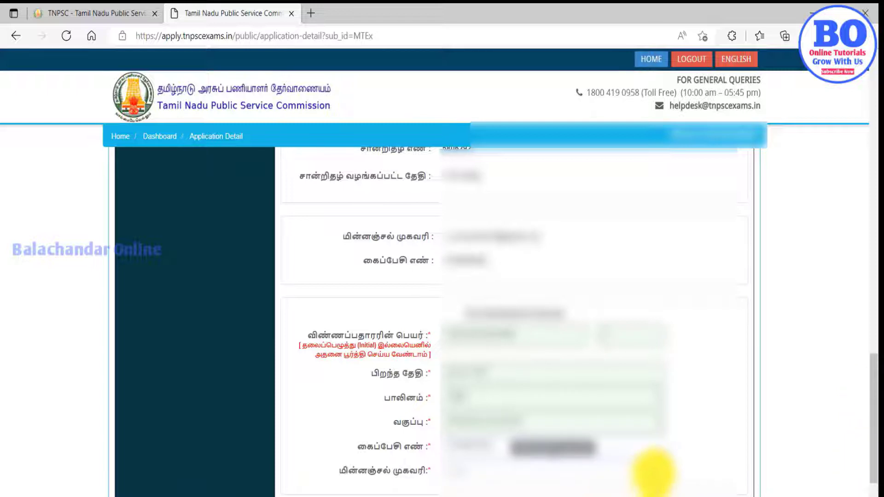
Fill in the mobile number and e-mail address from the suggested contact details.
{"action": "left_click", "coordinate": [654, 470]}
{"action": "left_click", "coordinate": [656, 469]}
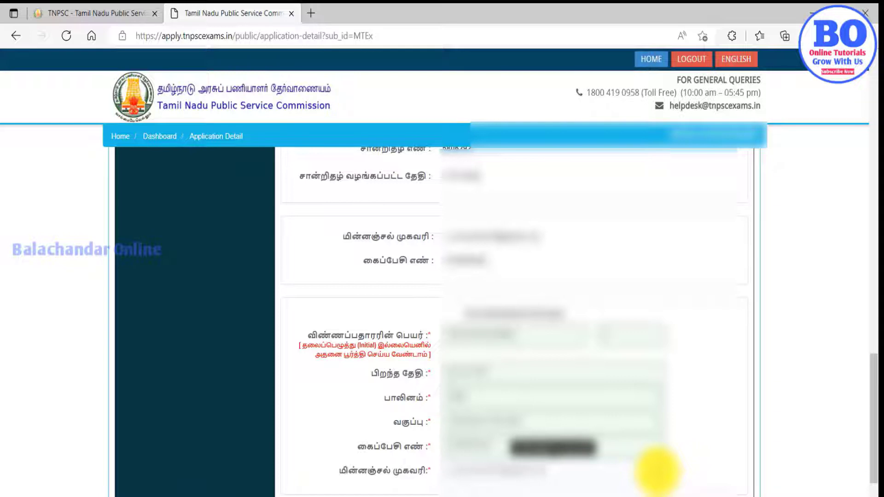
{"action": "left_click_drag", "start_coordinate": [875, 449], "coordinate": [868, 481]}
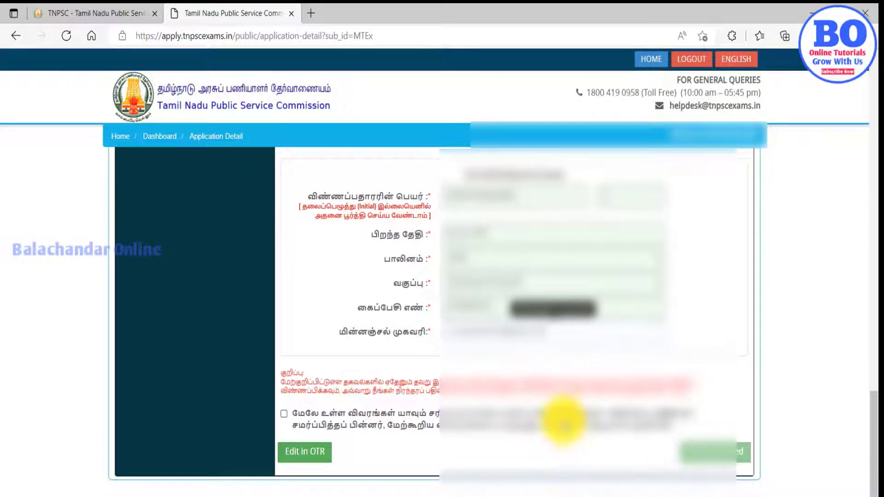
Confirm and save the applicant details, then declare and save the communication details.
{"action": "left_click", "coordinate": [562, 418]}
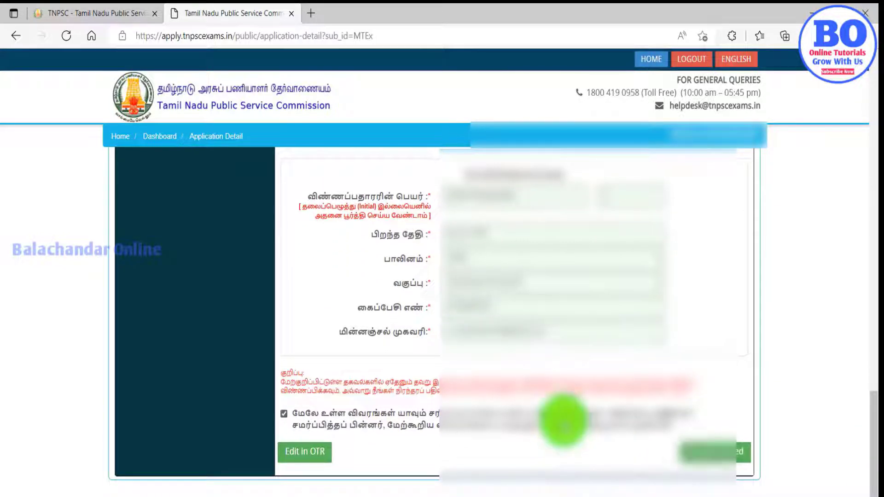
{"action": "left_click", "coordinate": [700, 453]}
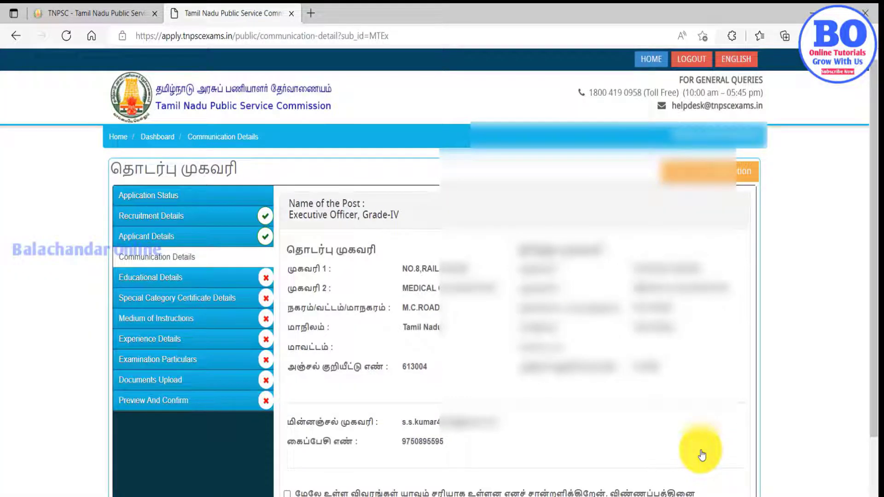
{"action": "left_click_drag", "start_coordinate": [868, 395], "coordinate": [868, 442]}
{"action": "left_click", "coordinate": [564, 443]}
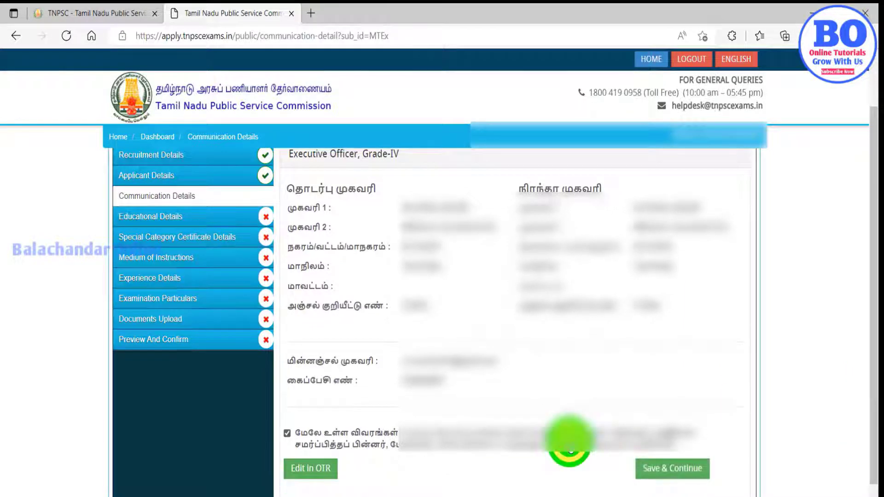
{"action": "left_click", "coordinate": [663, 474]}
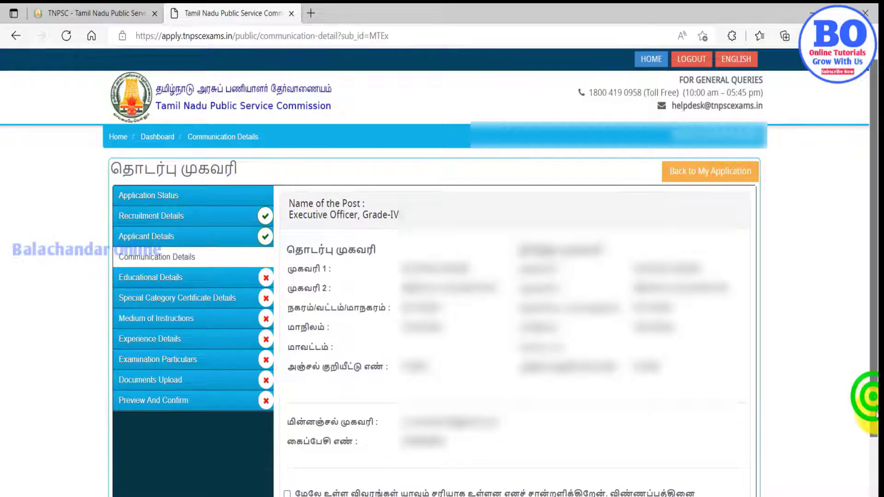
Re-tick the communication details declaration and save until Educational Details opens.
{"action": "left_click_drag", "start_coordinate": [868, 395], "coordinate": [868, 414]}
{"action": "left_click", "coordinate": [571, 449]}
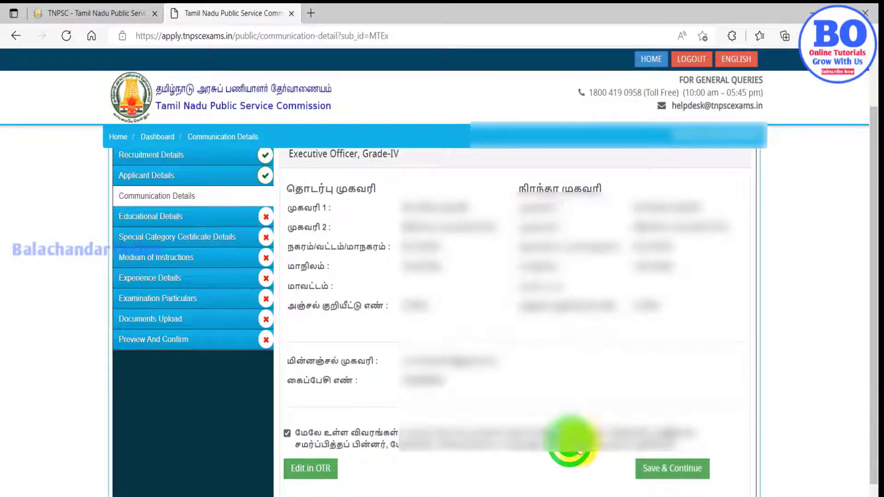
{"action": "left_click", "coordinate": [665, 475]}
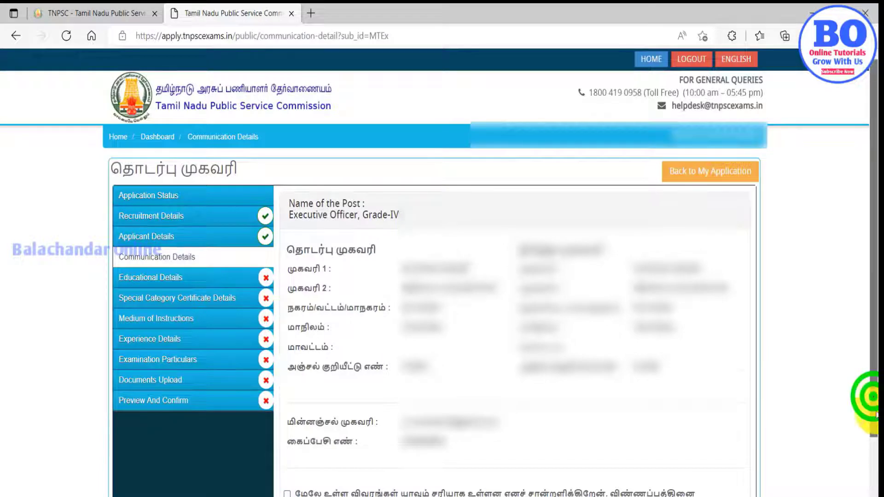
{"action": "left_click_drag", "start_coordinate": [868, 401], "coordinate": [868, 424]}
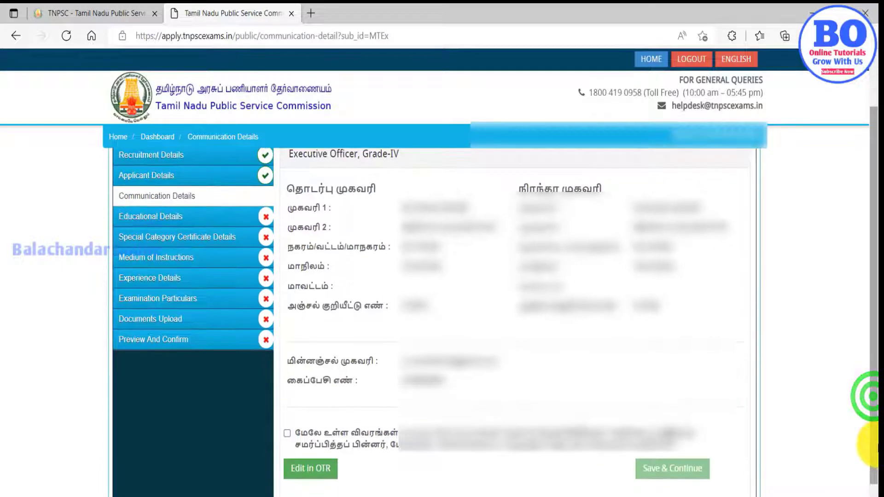
{"action": "left_click", "coordinate": [571, 450]}
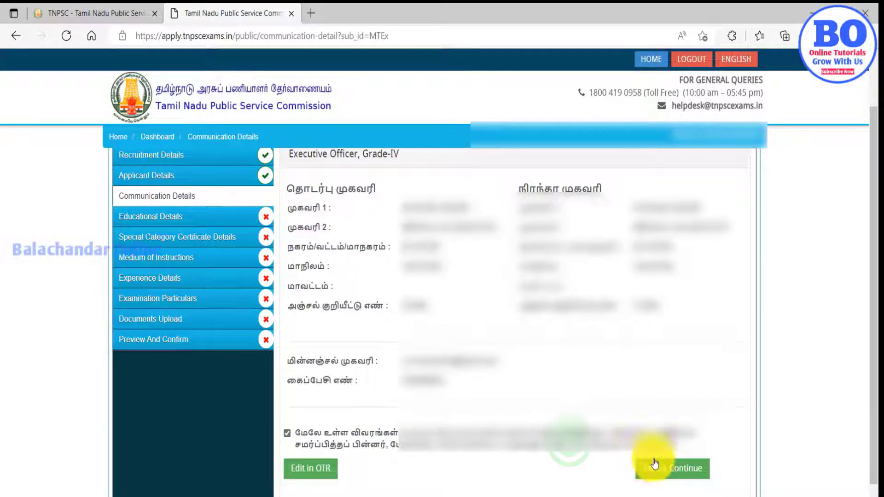
{"action": "left_click", "coordinate": [665, 474]}
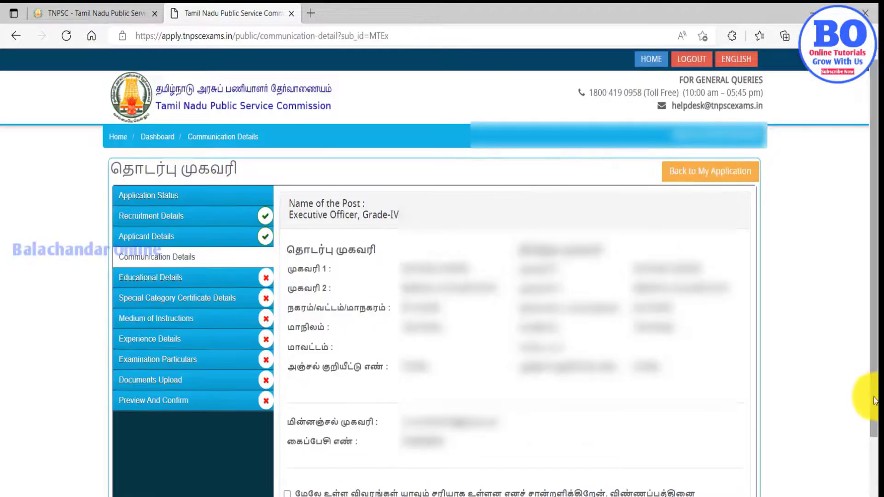
{"action": "left_click_drag", "start_coordinate": [869, 396], "coordinate": [871, 444]}
{"action": "left_click", "coordinate": [569, 436]}
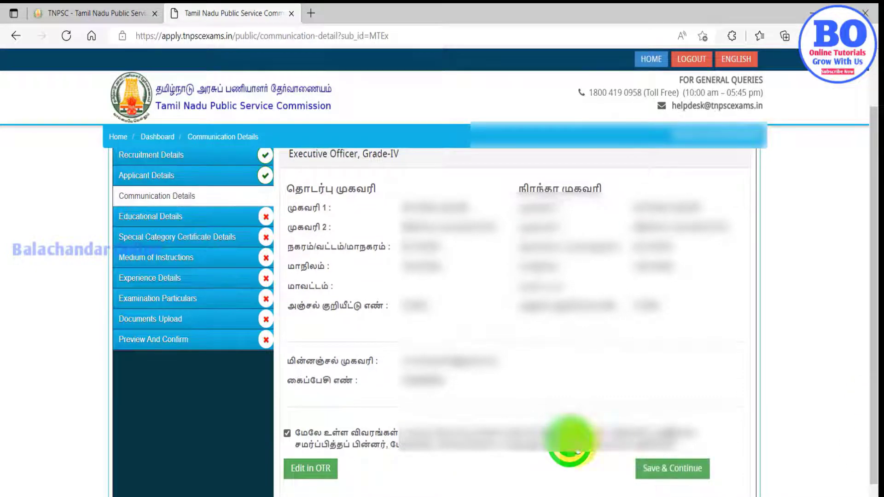
{"action": "left_click", "coordinate": [645, 465]}
{"action": "left_click_drag", "start_coordinate": [874, 400], "coordinate": [874, 446]}
{"action": "left_click", "coordinate": [570, 443]}
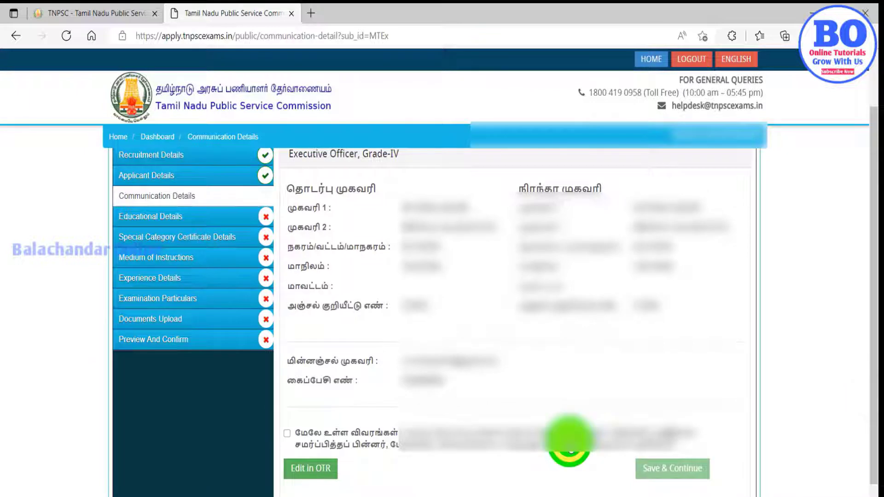
{"action": "left_click", "coordinate": [663, 472]}
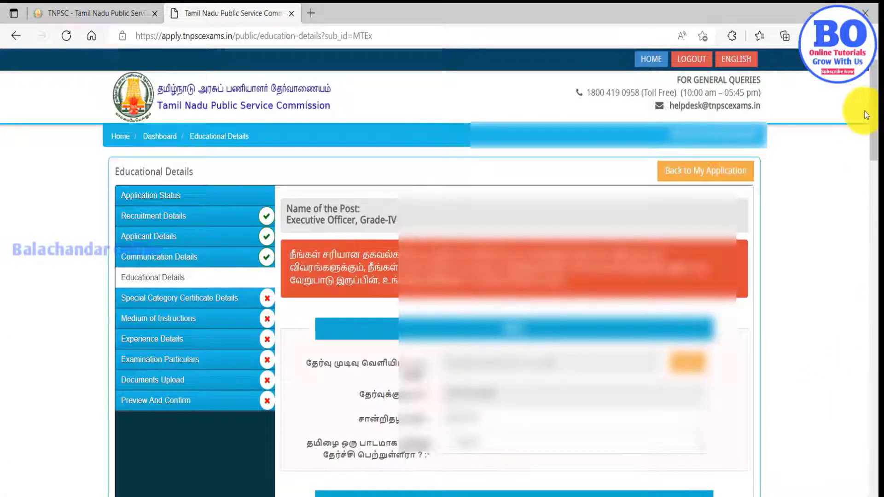
Set the SSLC result date to day 30 and answer the Tamil-subject question.
{"action": "left_click_drag", "start_coordinate": [873, 116], "coordinate": [872, 145]}
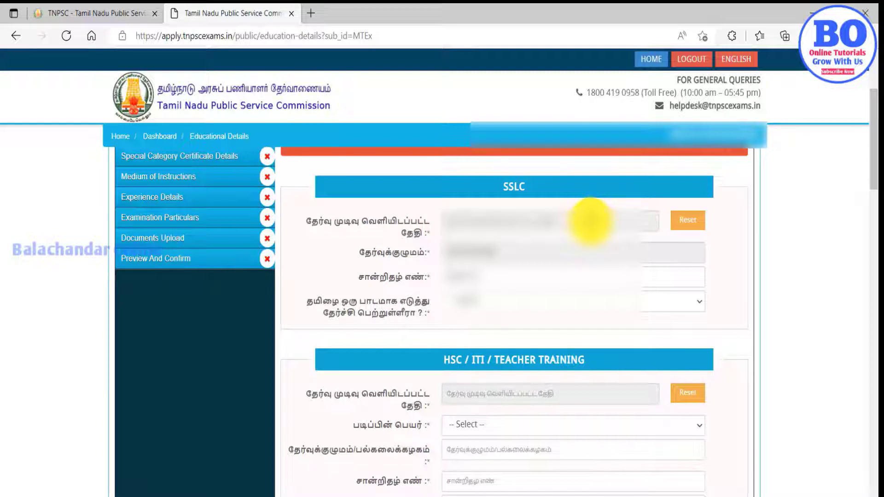
{"action": "left_click", "coordinate": [589, 222]}
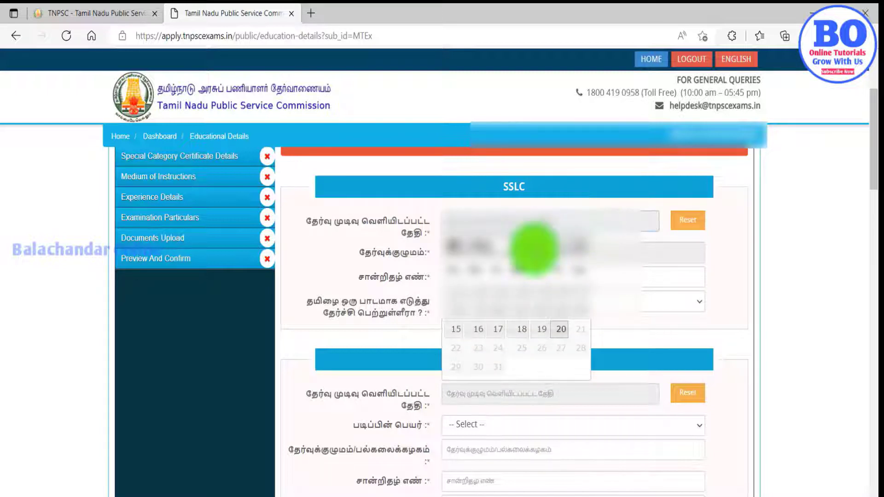
{"action": "left_click", "coordinate": [534, 249]}
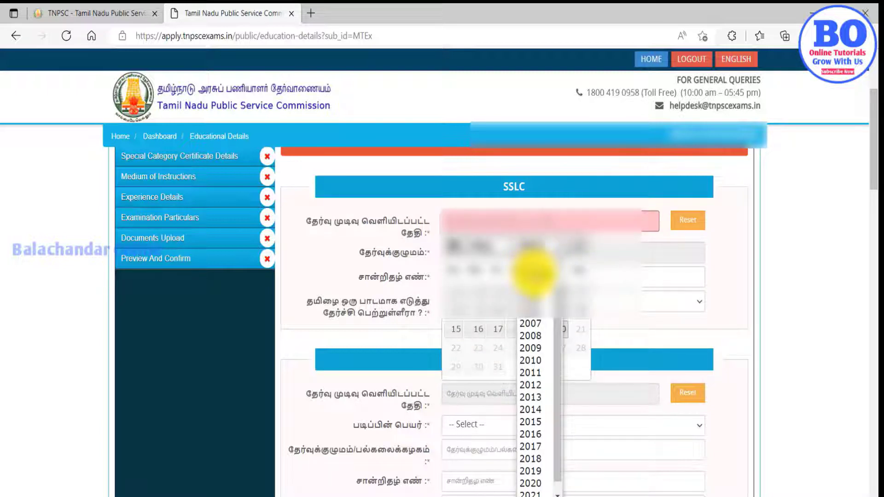
{"action": "left_click", "coordinate": [533, 270]}
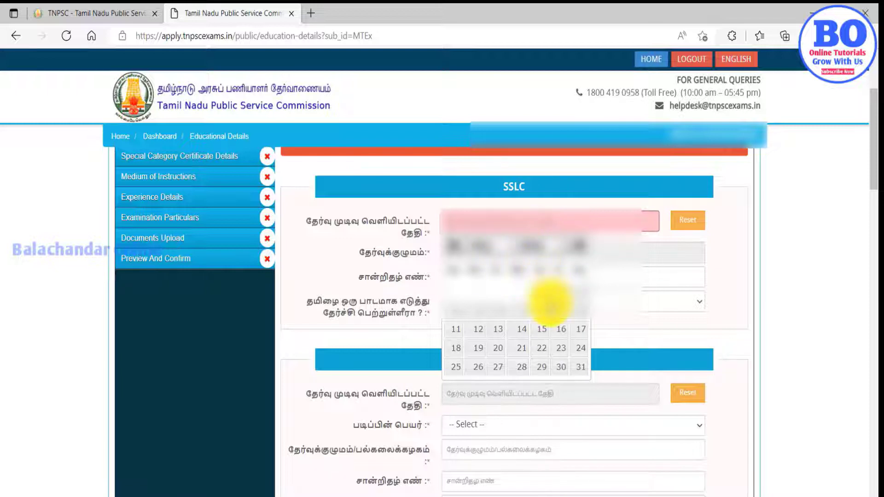
{"action": "left_click", "coordinate": [562, 370]}
{"action": "left_click", "coordinate": [506, 305]}
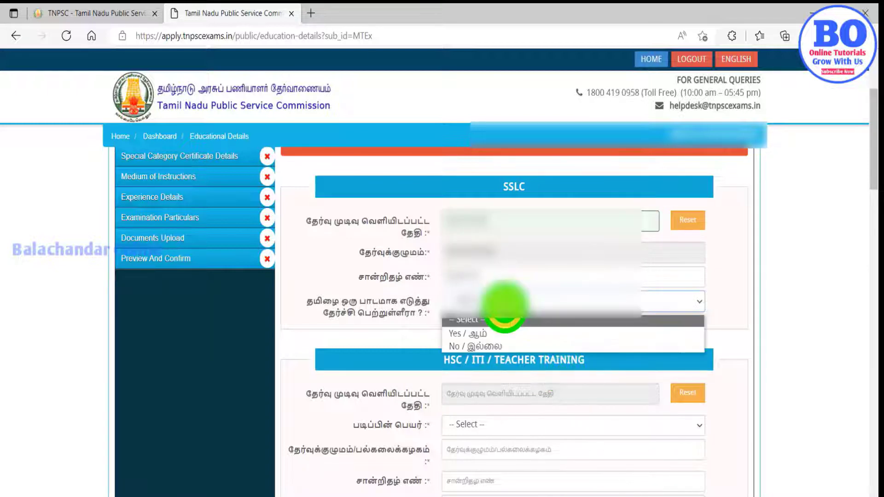
{"action": "left_click", "coordinate": [501, 335]}
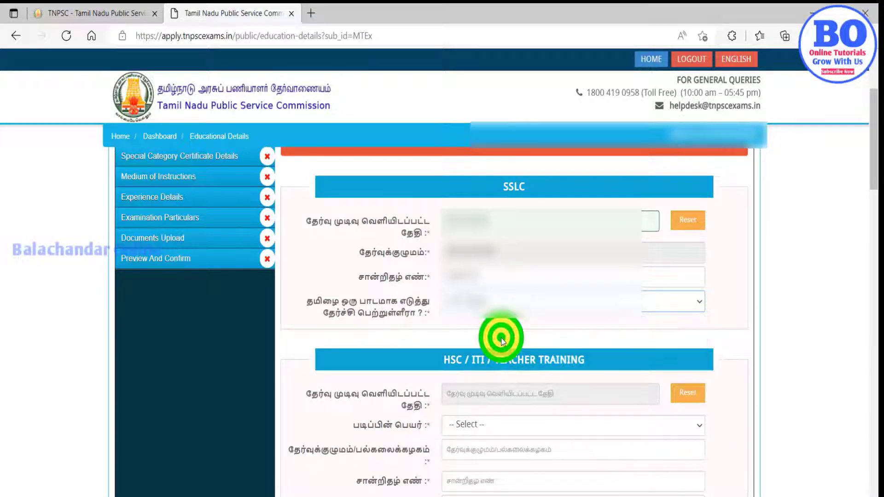
Set the HSC date to 18-05-2005, choose HSC/Senior Secondary and pick the suggested exam board.
{"action": "left_click", "coordinate": [508, 402]}
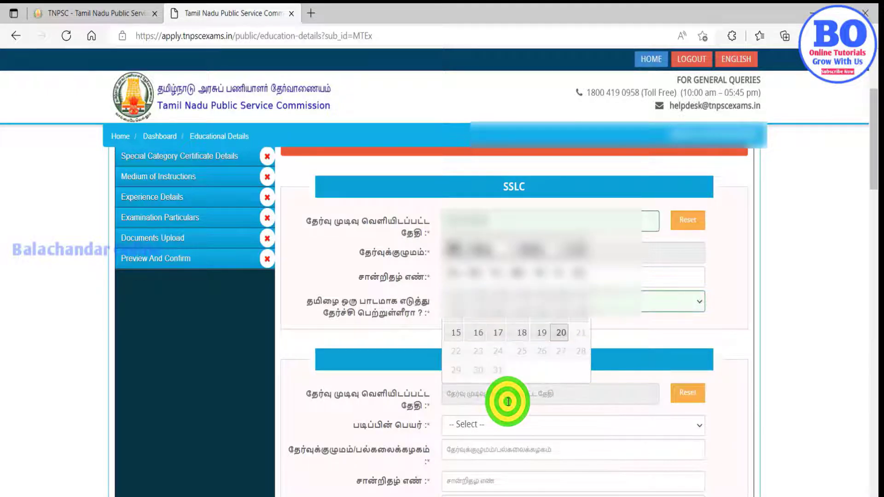
{"action": "left_click", "coordinate": [544, 248]}
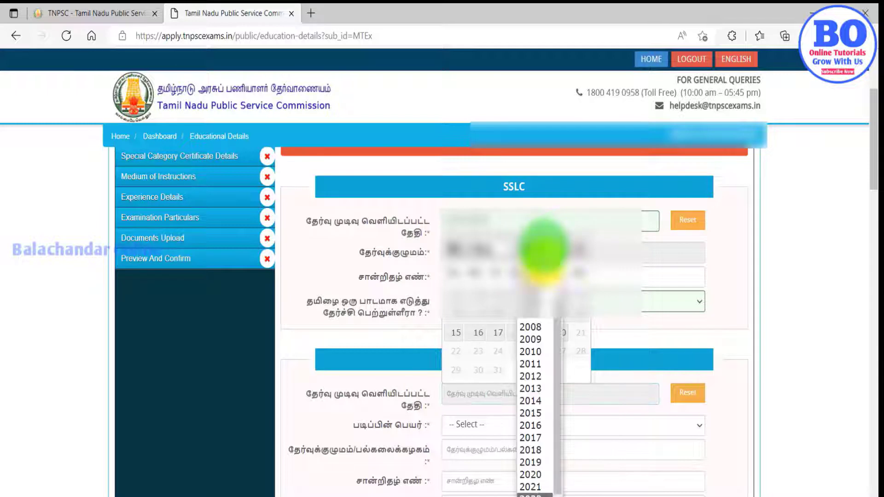
{"action": "left_click", "coordinate": [543, 290]}
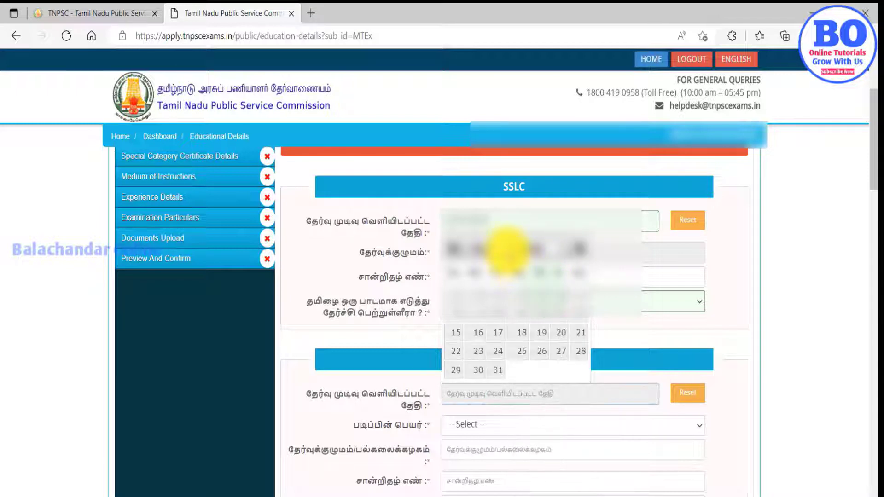
{"action": "left_click", "coordinate": [521, 329]}
{"action": "left_click", "coordinate": [504, 426]}
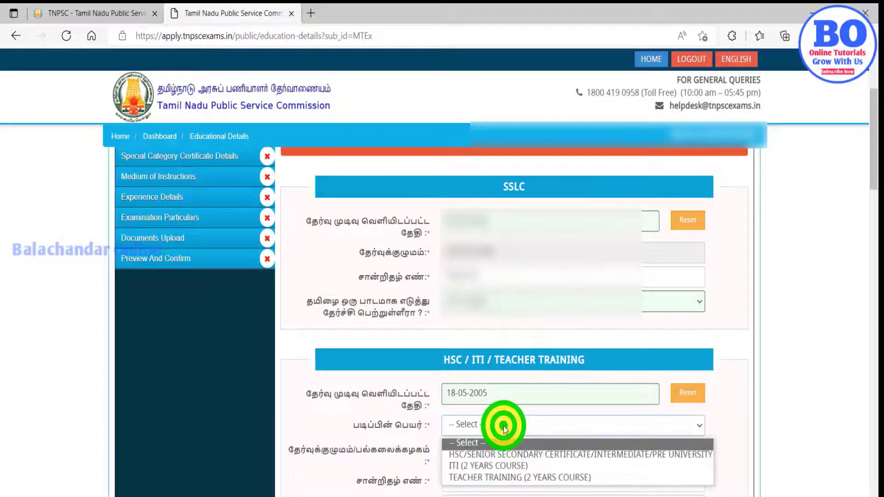
{"action": "left_click", "coordinate": [504, 455]}
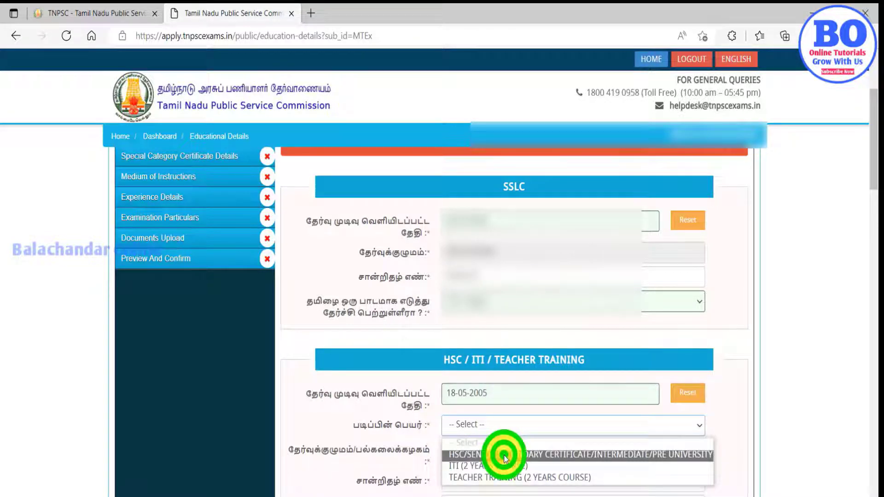
{"action": "left_click", "coordinate": [493, 456]}
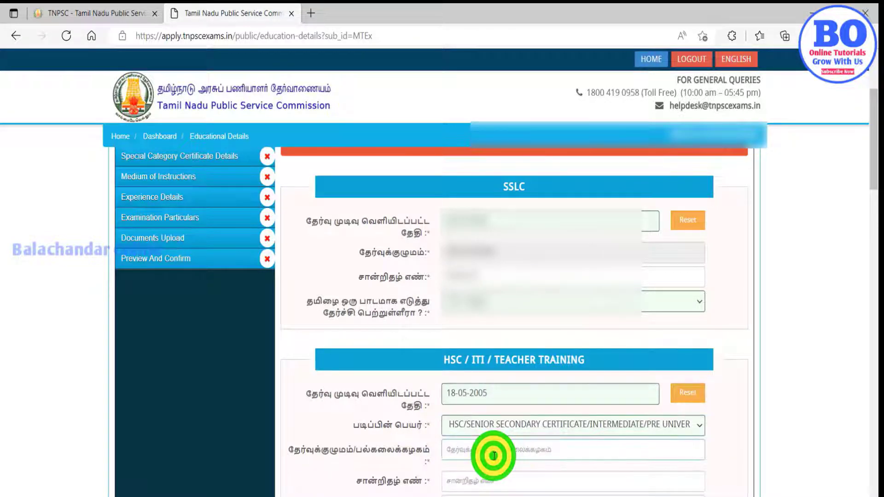
{"action": "type", "text": "S"}
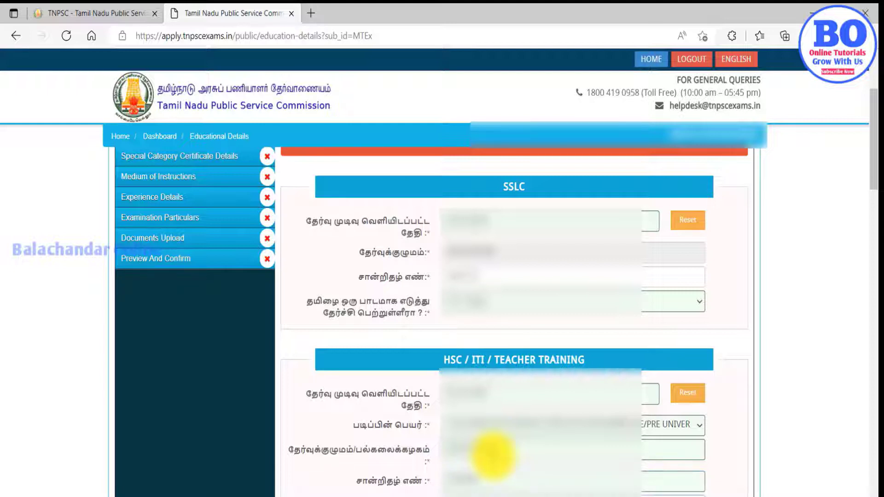
{"action": "left_click", "coordinate": [477, 472]}
{"action": "left_click_drag", "start_coordinate": [872, 174], "coordinate": [875, 254]}
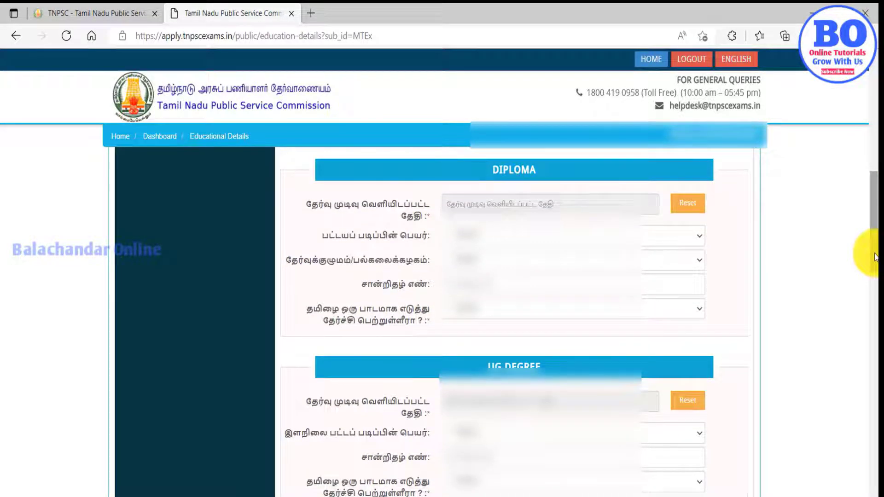
Set the degree result date calendar to May 2008.
{"action": "left_click_drag", "start_coordinate": [875, 258], "coordinate": [868, 276]}
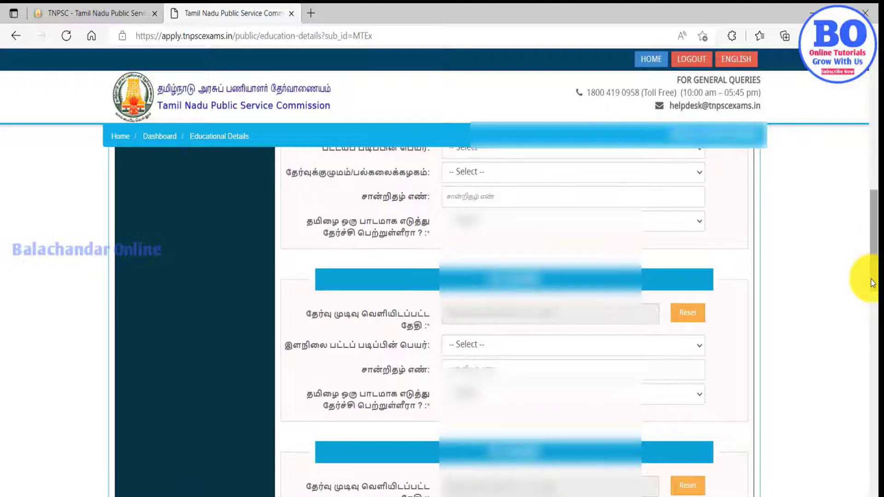
{"action": "left_click", "coordinate": [508, 319]}
{"action": "left_click", "coordinate": [549, 341]}
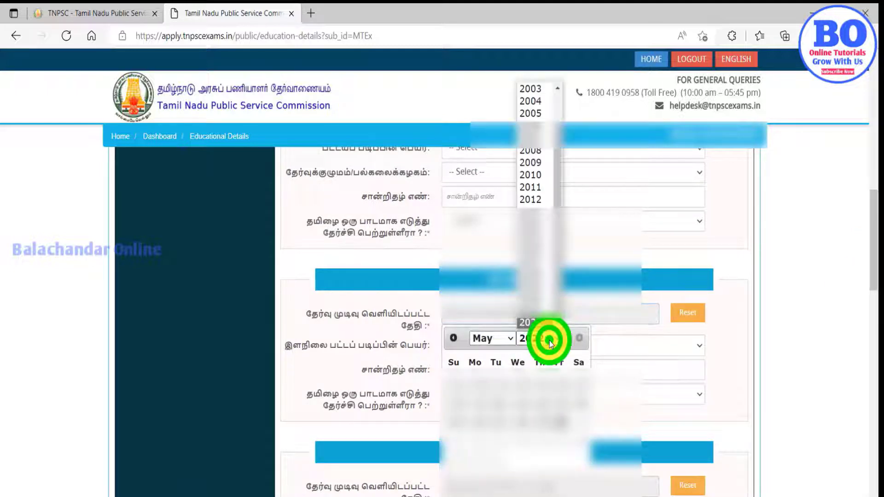
{"action": "left_click", "coordinate": [533, 153]}
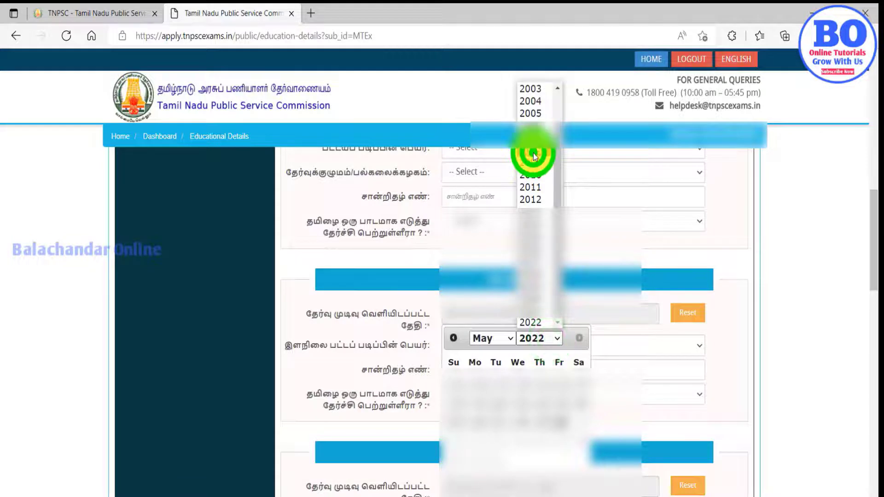
{"action": "left_click", "coordinate": [503, 342]}
{"action": "left_click", "coordinate": [483, 464]}
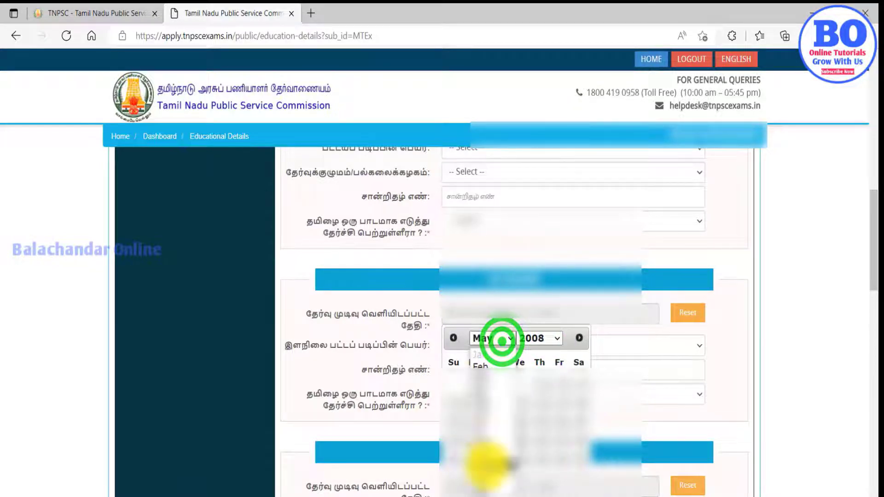
{"action": "scroll", "coordinate": [872, 145], "scroll_direction": "up", "scroll_amount": 5}
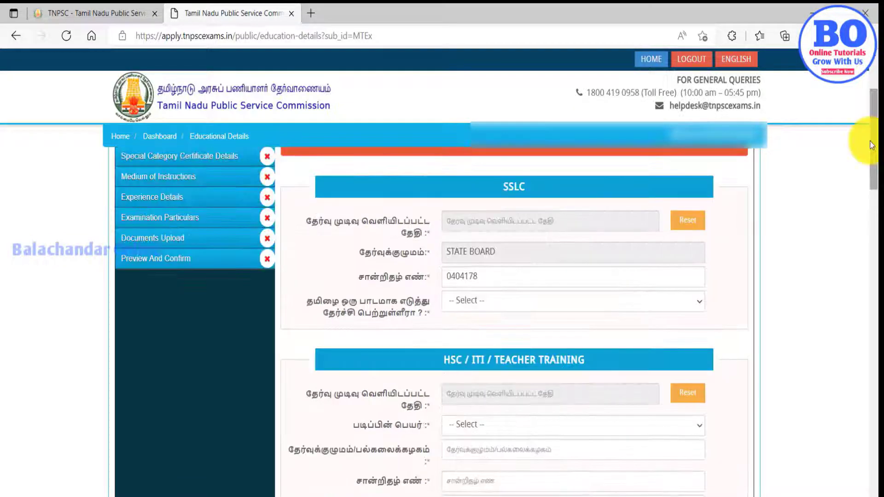
Re-enter the SSLC result date (day 30) and answer Yes to studying Tamil.
{"action": "left_click", "coordinate": [589, 222]}
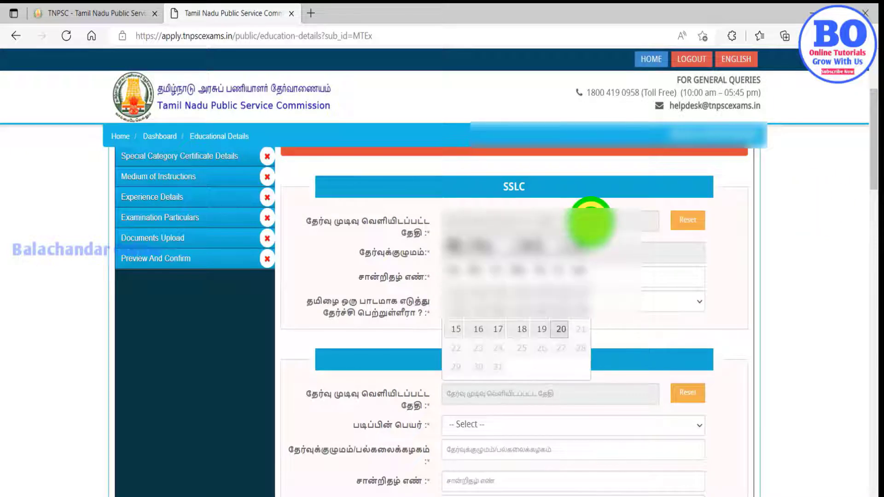
{"action": "left_click", "coordinate": [534, 248]}
{"action": "scroll", "coordinate": [534, 256], "scroll_direction": "up", "scroll_amount": 1}
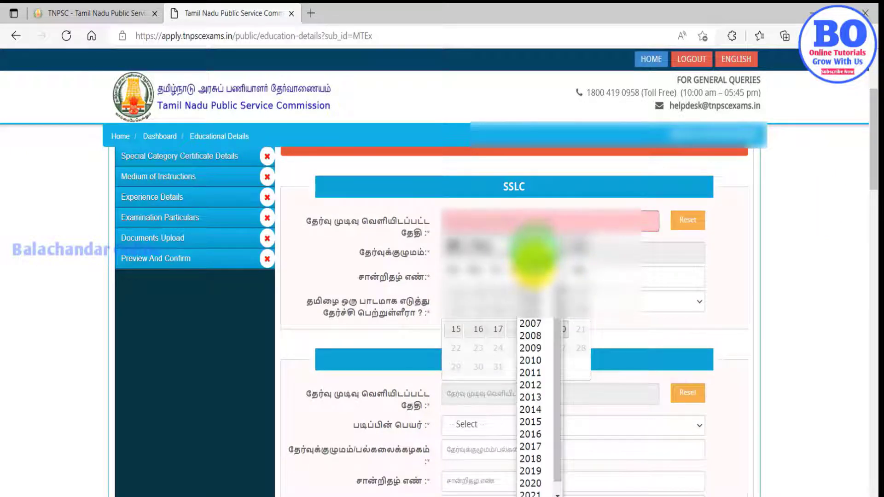
{"action": "left_click", "coordinate": [534, 274]}
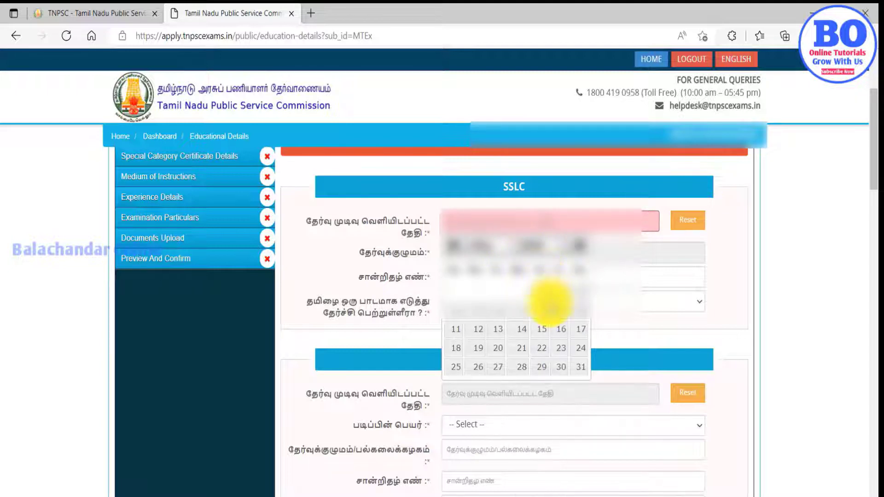
{"action": "left_click", "coordinate": [561, 367]}
{"action": "left_click", "coordinate": [507, 307]}
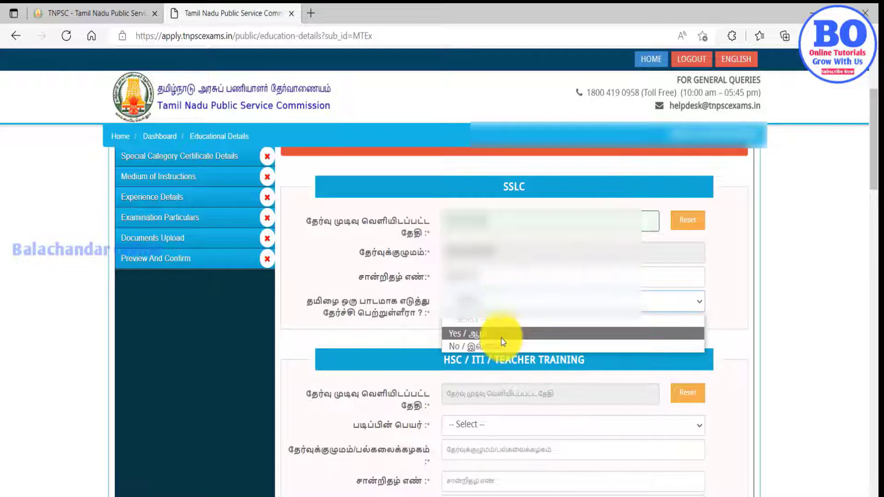
{"action": "left_click", "coordinate": [501, 336]}
Set the HSC date to 18-05-2005, course HSC/Senior Secondary and exam board STATE BOARD.
{"action": "left_click", "coordinate": [508, 402]}
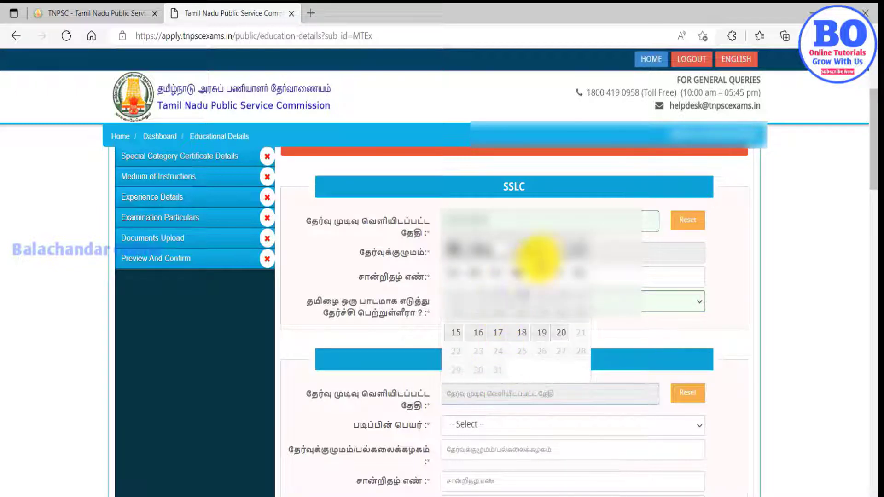
{"action": "left_click", "coordinate": [543, 249]}
{"action": "left_click", "coordinate": [542, 286]}
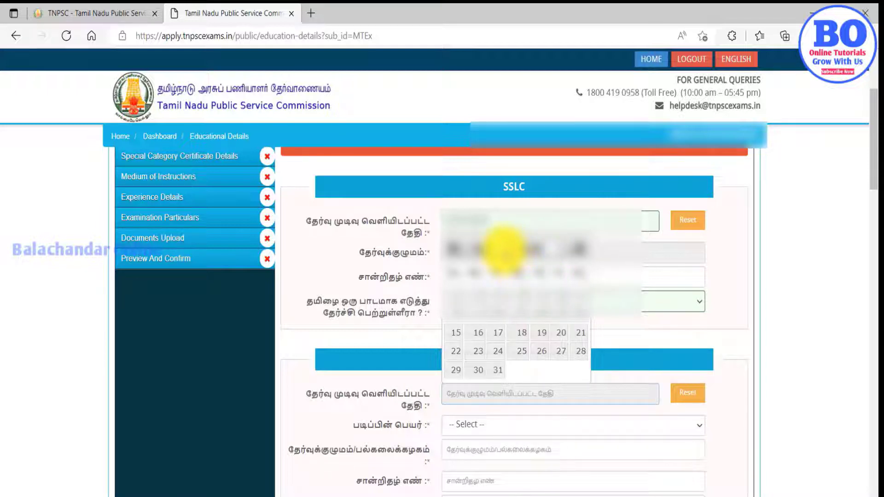
{"action": "left_click", "coordinate": [521, 331]}
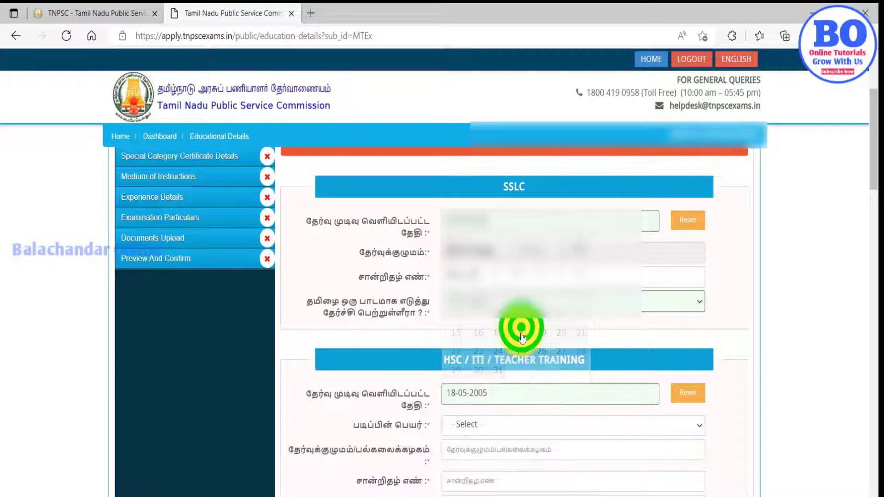
{"action": "left_click", "coordinate": [504, 428]}
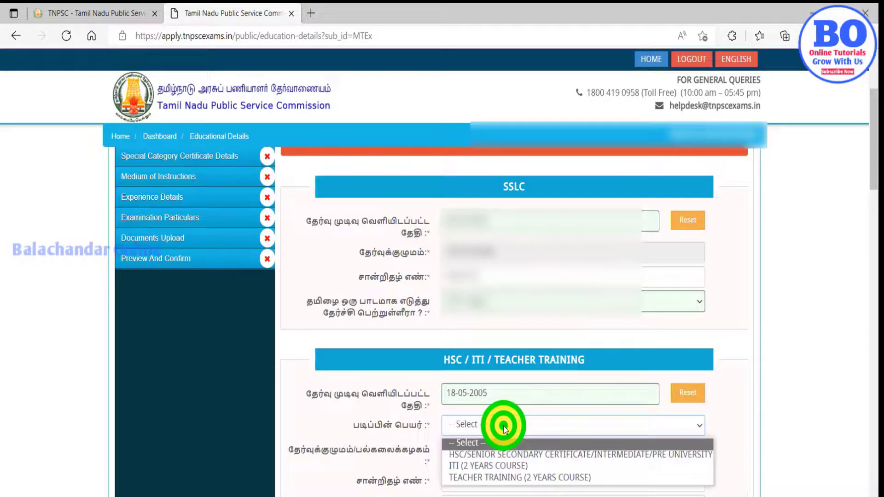
{"action": "left_click", "coordinate": [504, 456]}
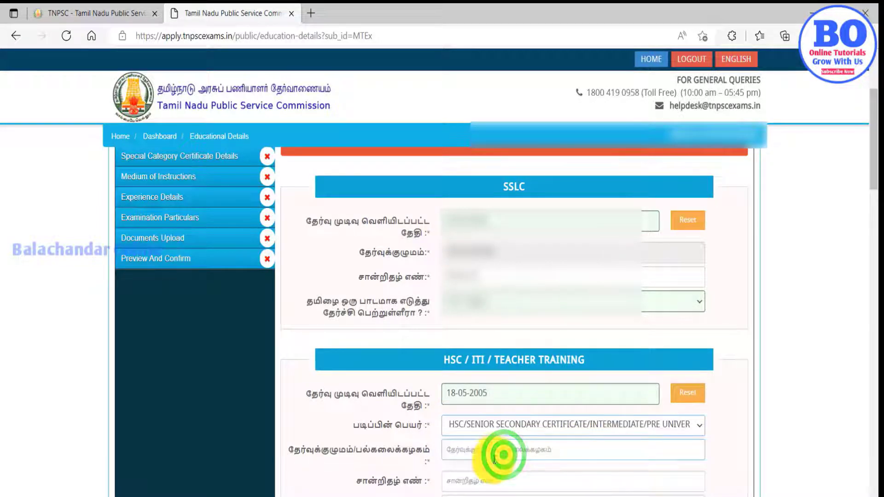
{"action": "left_click", "coordinate": [494, 456]}
{"action": "type", "text": "STA"}
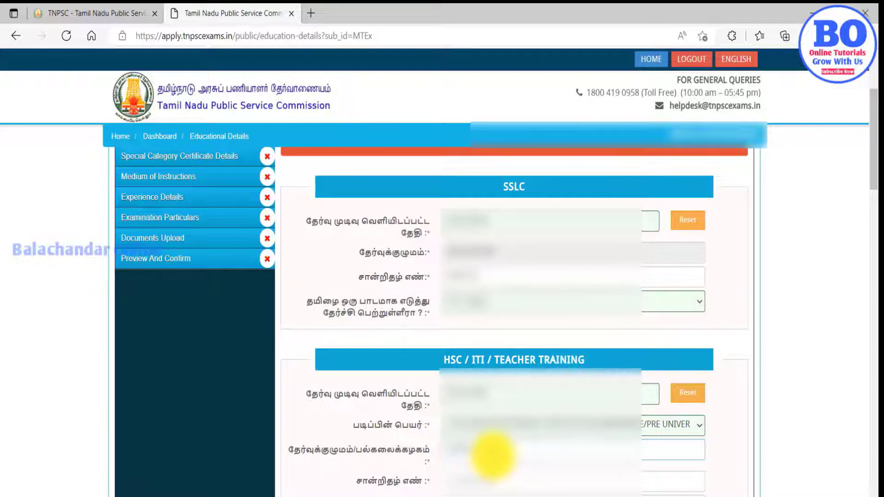
{"action": "type", "text": "TE"}
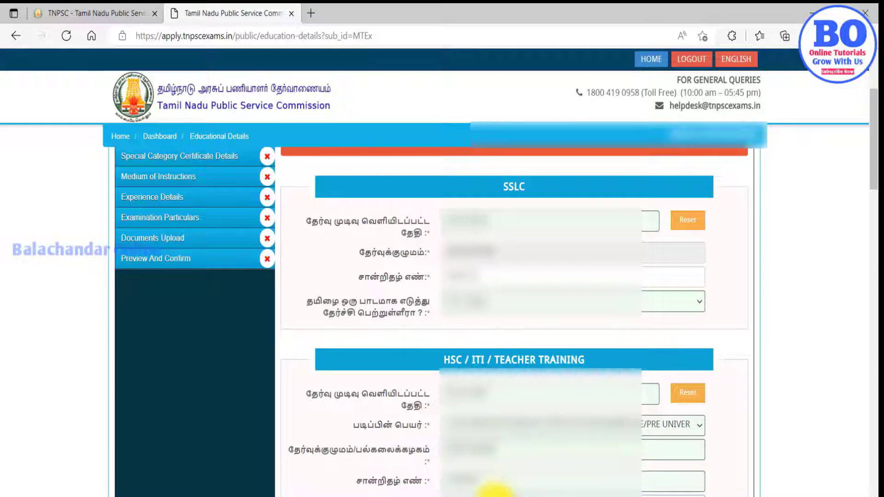
{"action": "left_click", "coordinate": [479, 474]}
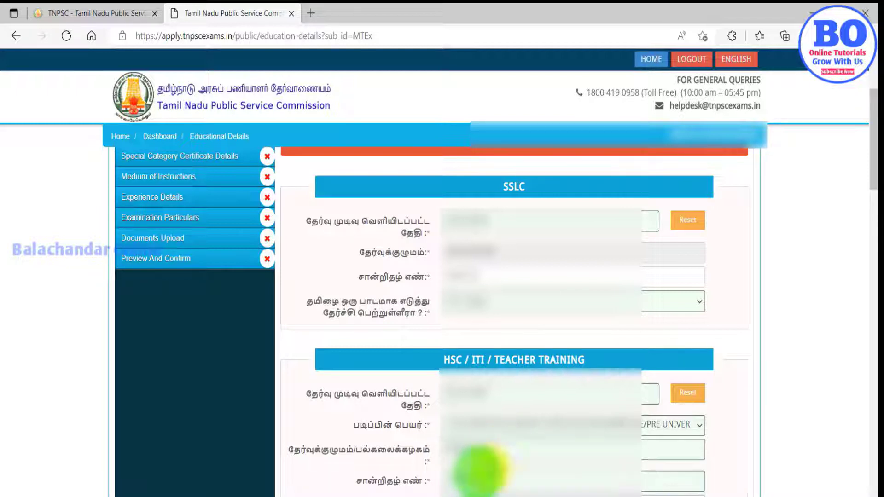
{"action": "left_click_drag", "start_coordinate": [876, 174], "coordinate": [872, 283]}
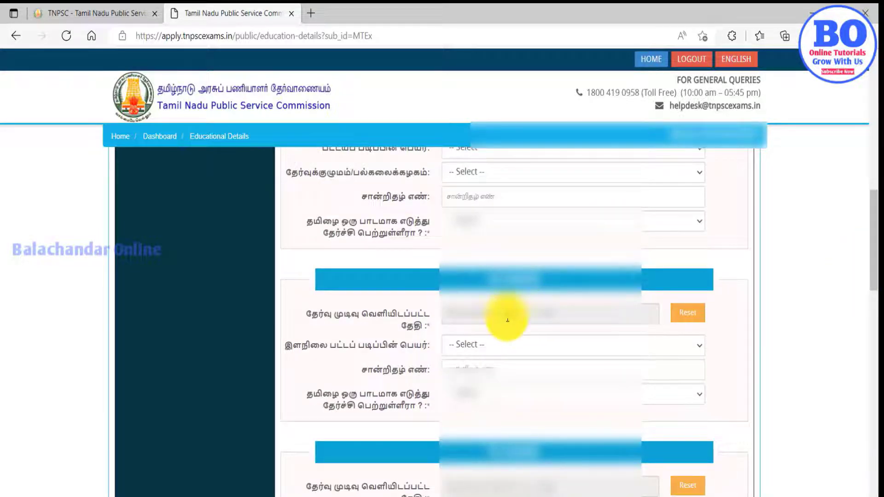
Set the UG result date to 13-11-2008 in the calendar.
{"action": "left_click", "coordinate": [508, 320]}
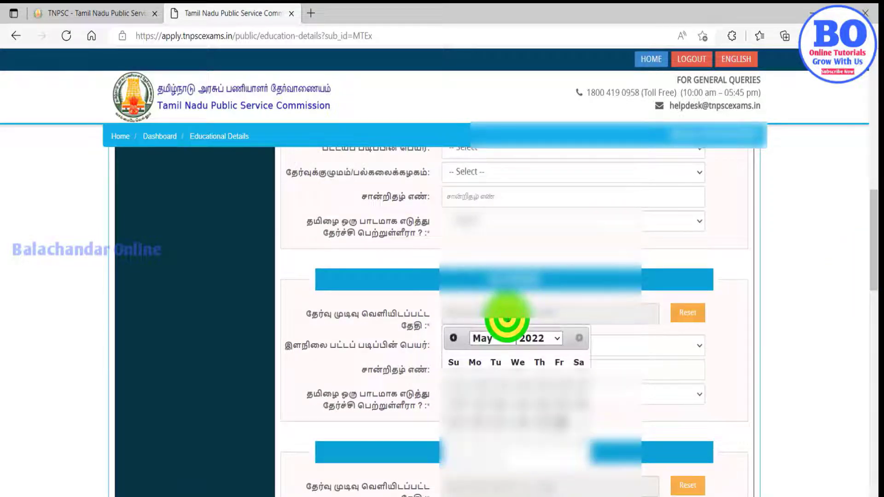
{"action": "left_click", "coordinate": [548, 339]}
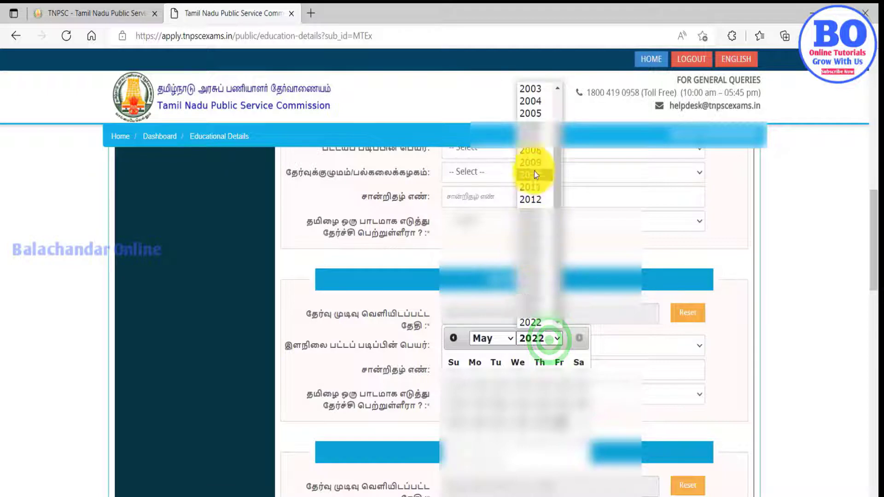
{"action": "left_click", "coordinate": [533, 152]}
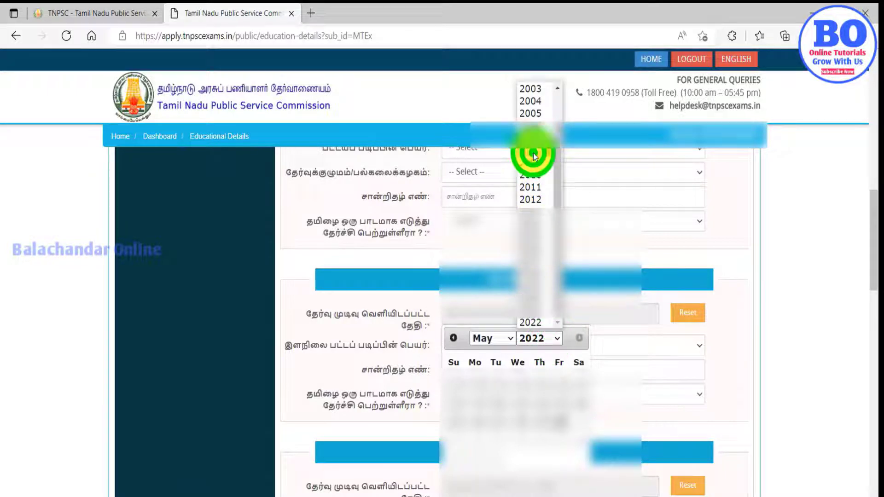
{"action": "left_click", "coordinate": [503, 339]}
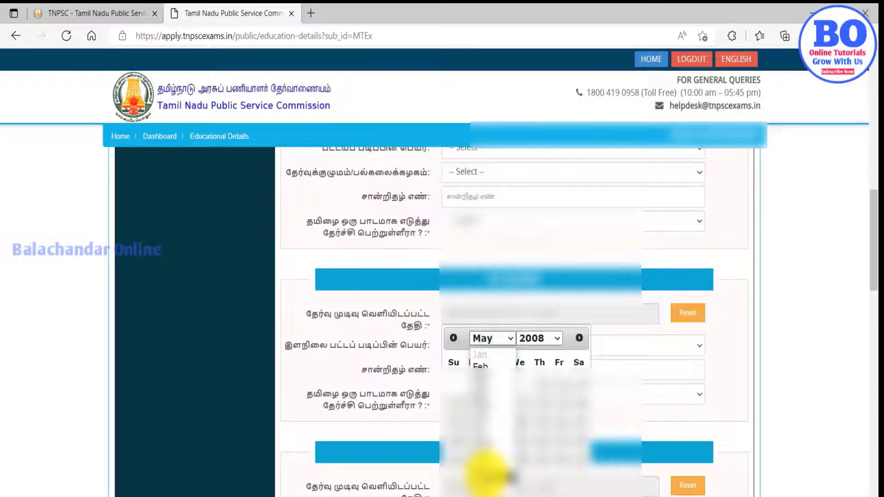
{"action": "left_click", "coordinate": [484, 470]}
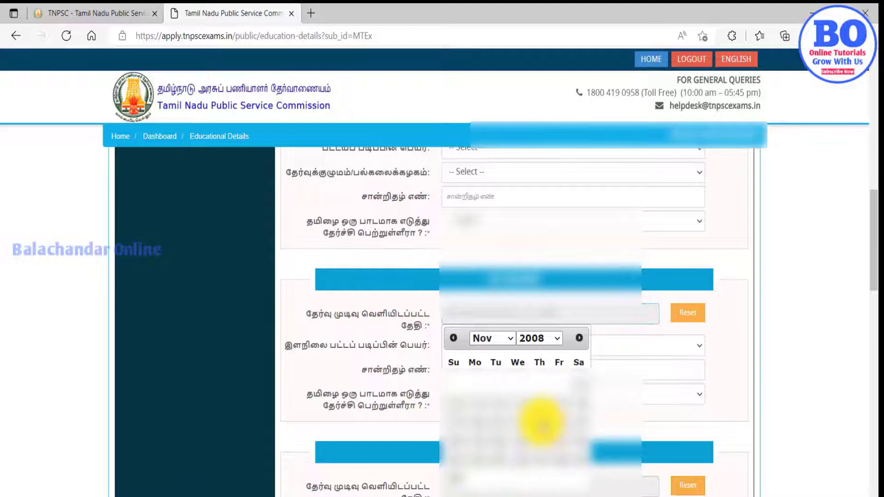
{"action": "left_click", "coordinate": [538, 420]}
Choose B.B.A degree, Business Administration major and Bharathidasan University.
{"action": "left_click", "coordinate": [471, 352]}
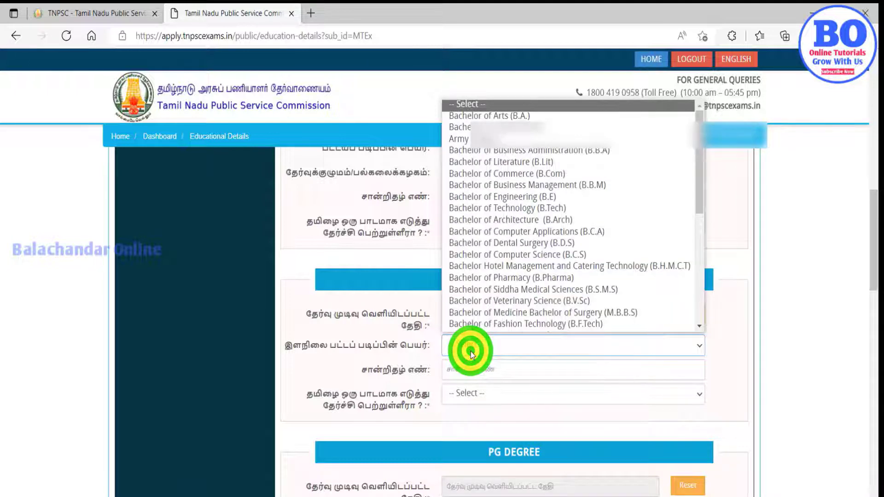
{"action": "scroll", "coordinate": [464, 235], "scroll_direction": "down", "scroll_amount": 1}
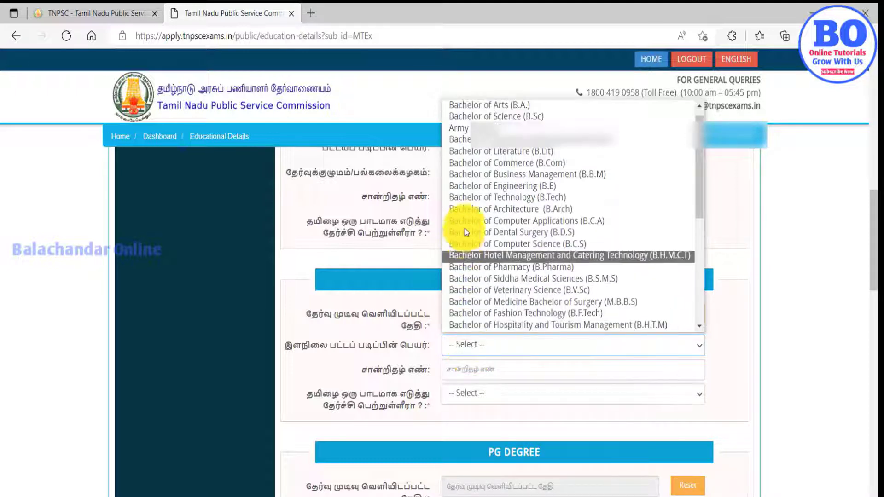
{"action": "left_click", "coordinate": [488, 143]}
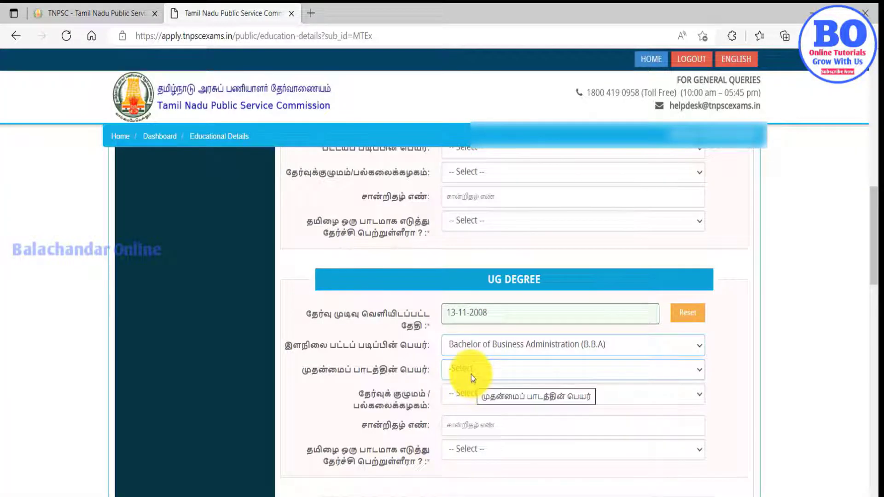
{"action": "left_click", "coordinate": [471, 374]}
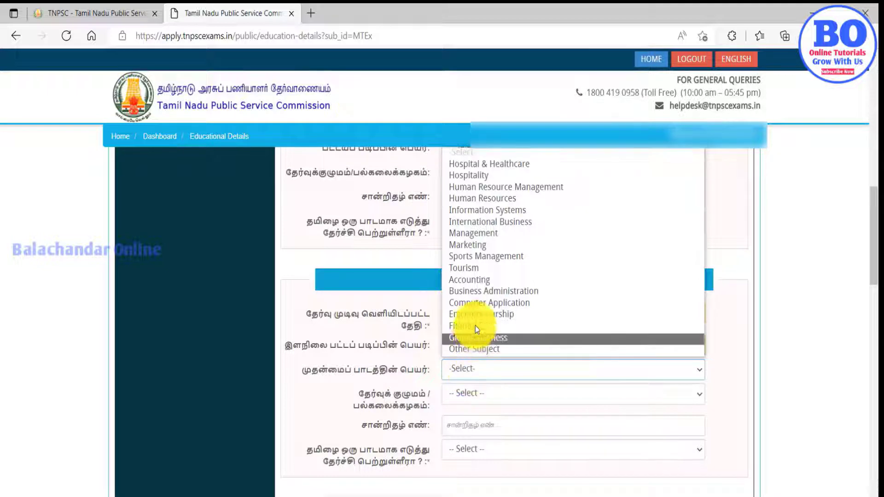
{"action": "left_click", "coordinate": [479, 292]}
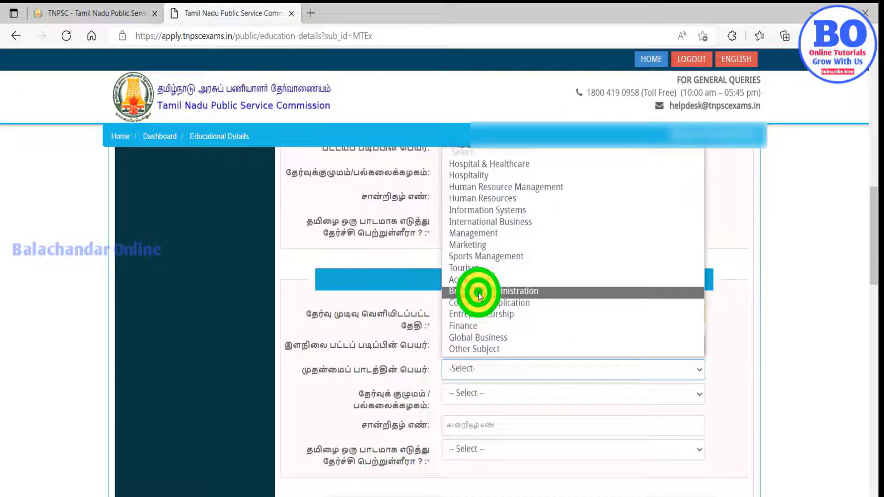
{"action": "left_click", "coordinate": [486, 394]}
{"action": "scroll", "coordinate": [471, 295], "scroll_direction": "down", "scroll_amount": 1}
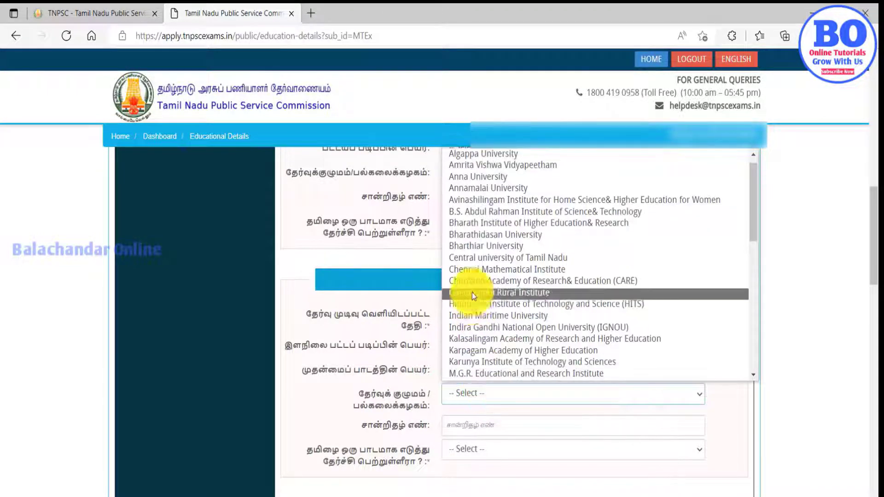
{"action": "left_click", "coordinate": [480, 236]}
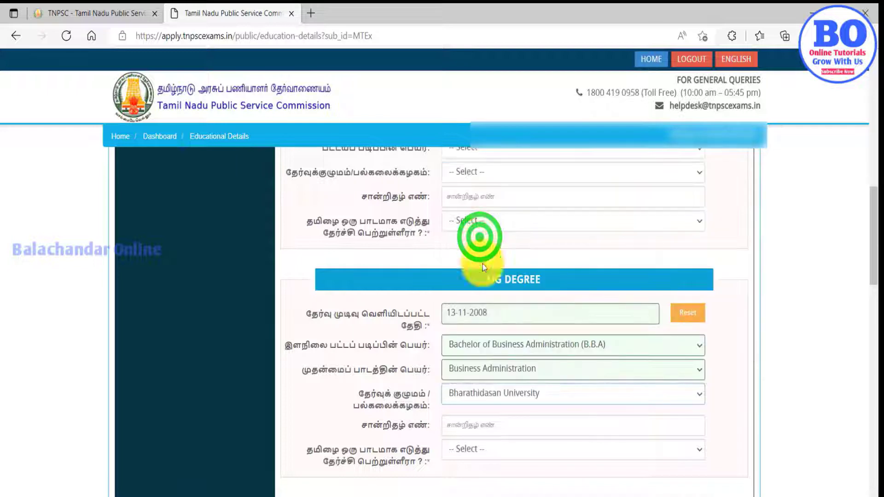
Paste the UG certificate number and answer the Tamil-subject question.
{"action": "left_click", "coordinate": [479, 427]}
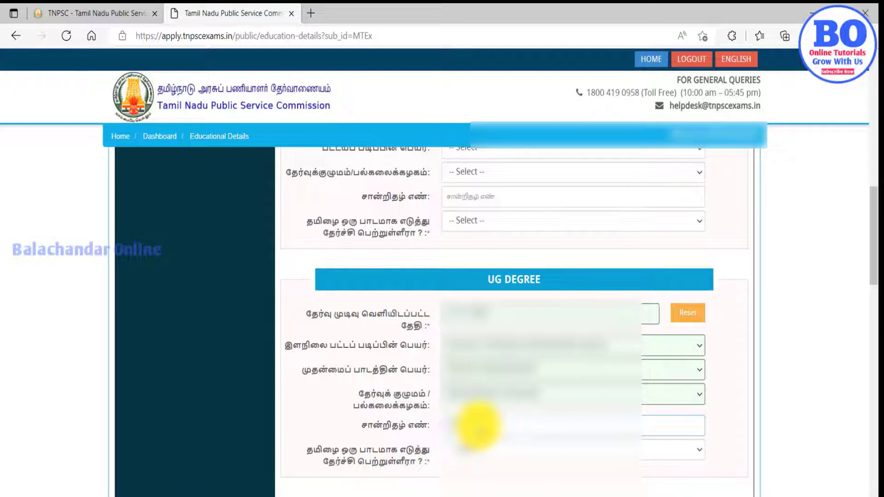
{"action": "key", "text": "ctrl+v"}
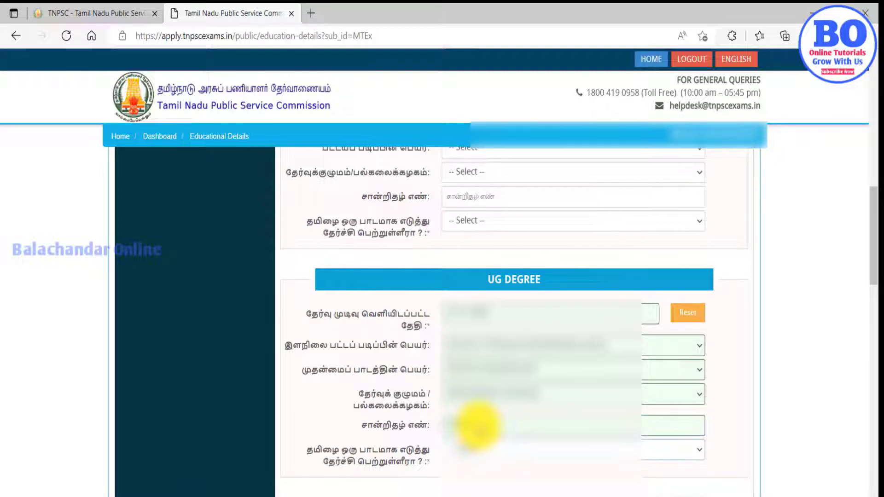
{"action": "left_click", "coordinate": [479, 448]}
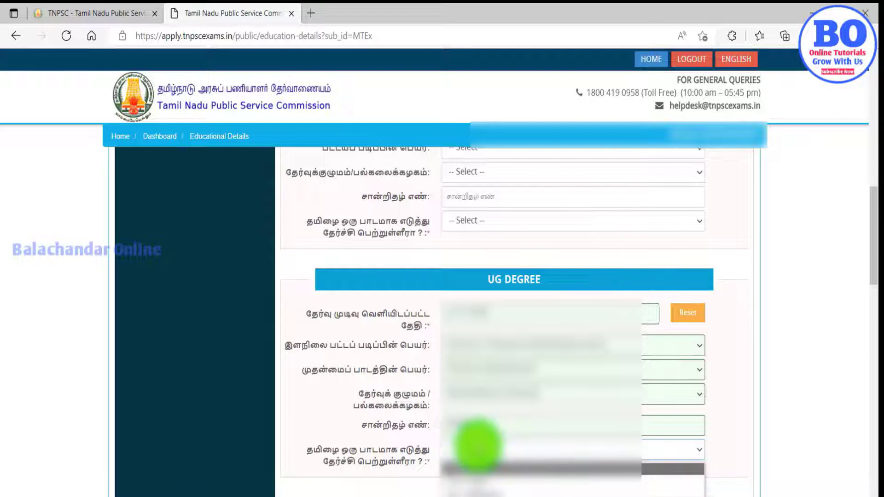
{"action": "left_click", "coordinate": [470, 481]}
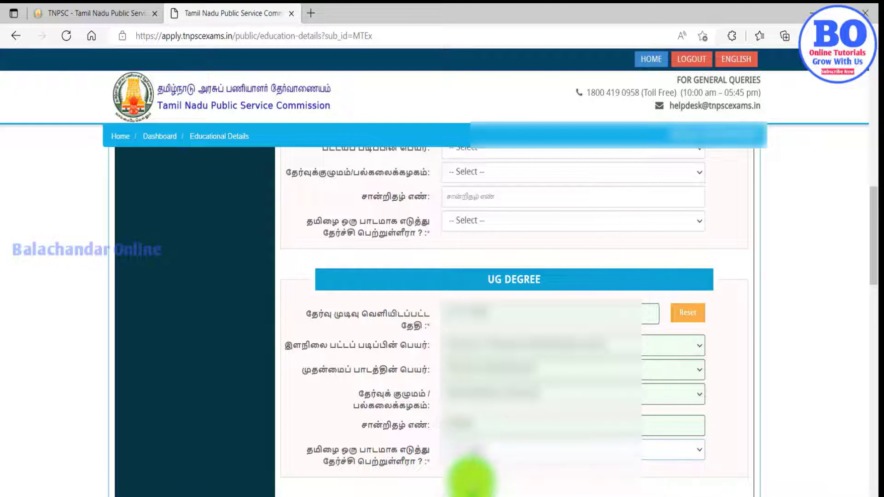
{"action": "left_click_drag", "start_coordinate": [874, 253], "coordinate": [874, 315]}
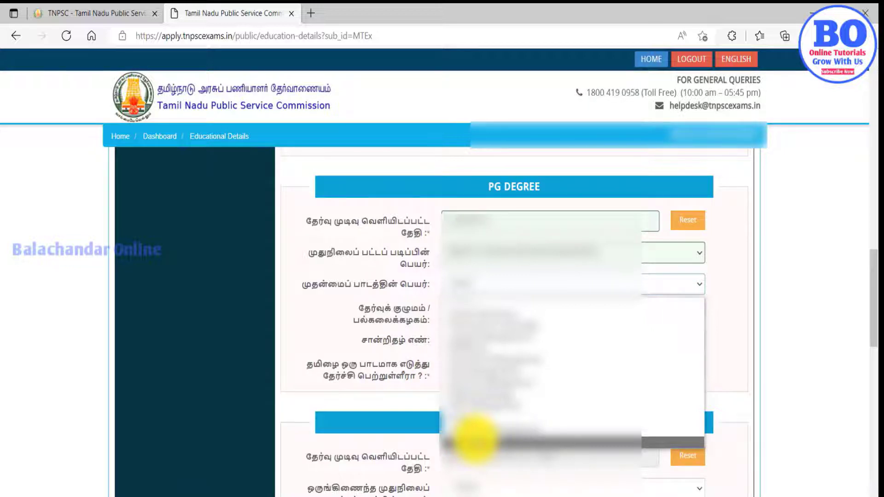
Choose the PG main subject and university, and clear the subject specification text.
{"action": "left_click", "coordinate": [475, 440]}
{"action": "left_click", "coordinate": [459, 343]}
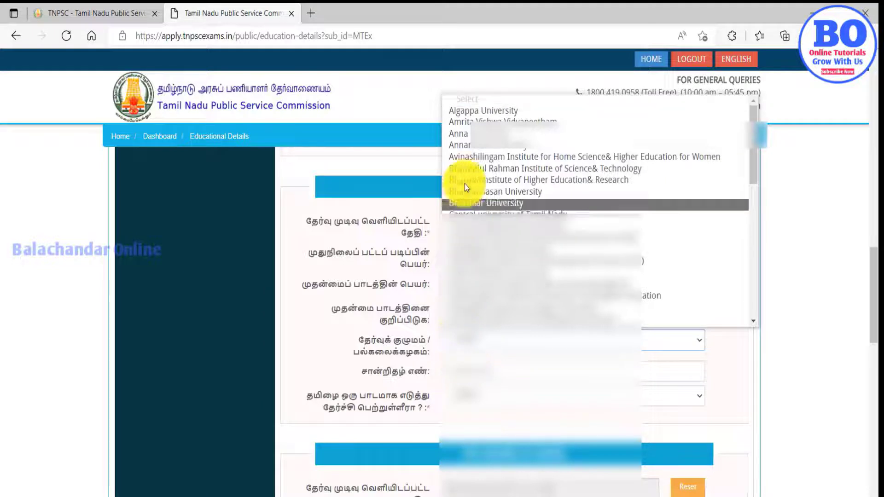
{"action": "left_click", "coordinate": [462, 135]}
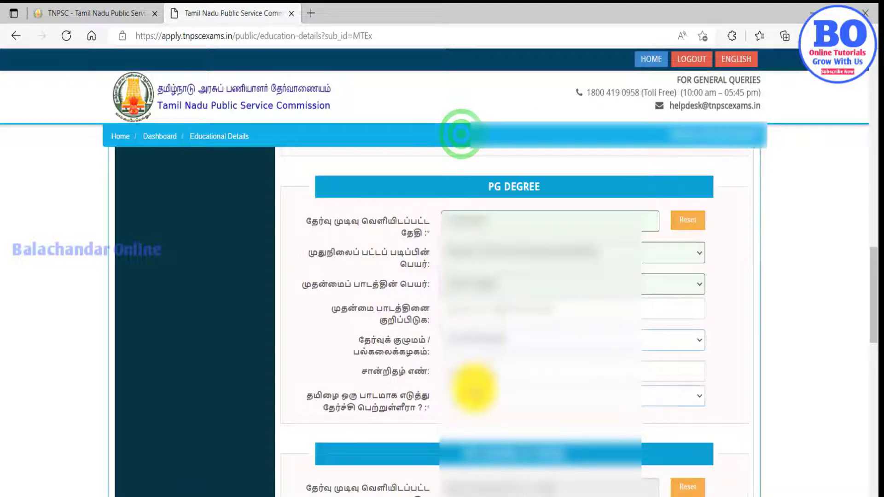
{"action": "left_click", "coordinate": [465, 310]}
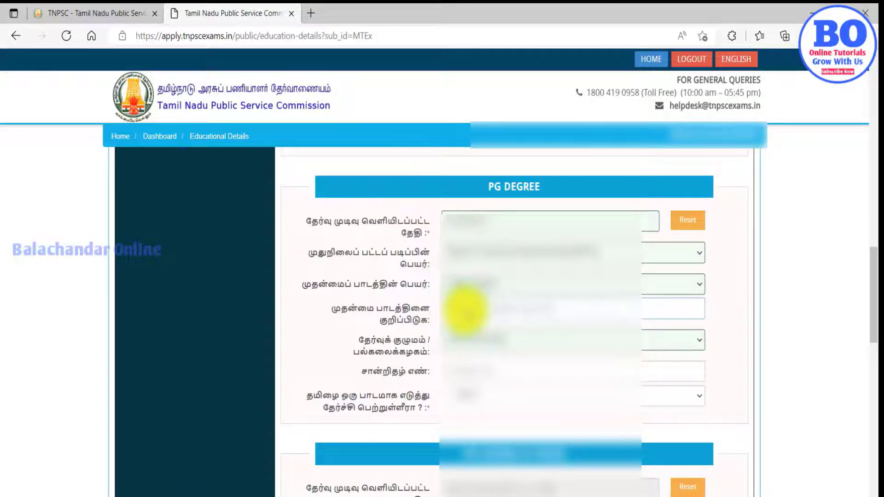
{"action": "key", "text": "ctrl+a"}
{"action": "key", "text": "BackSpace"}
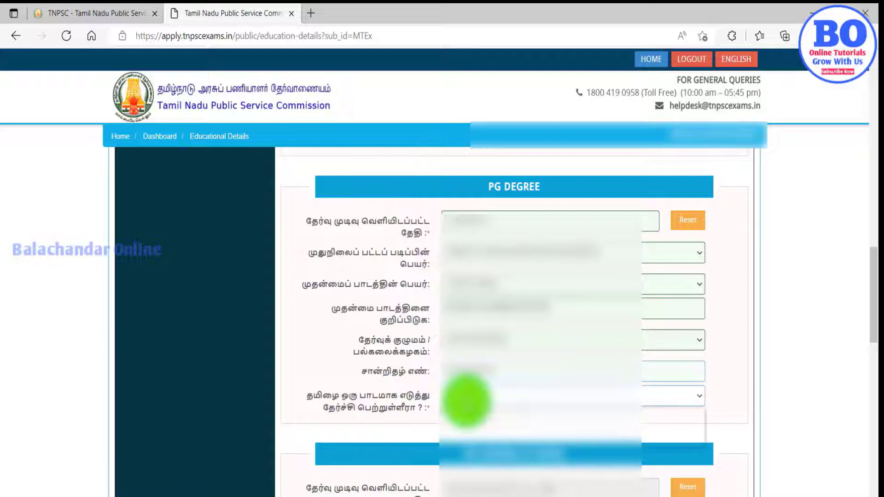
Choose Consolidated Marksheet as the qualification document, issued 30-05-2003.
{"action": "scroll", "coordinate": [465, 404], "scroll_direction": "down", "scroll_amount": 5}
{"action": "left_click", "coordinate": [632, 290]}
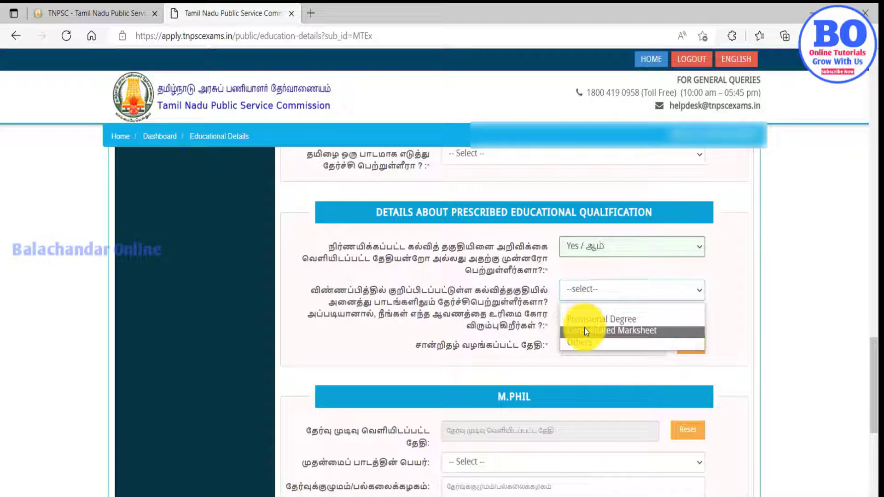
{"action": "left_click", "coordinate": [584, 330]}
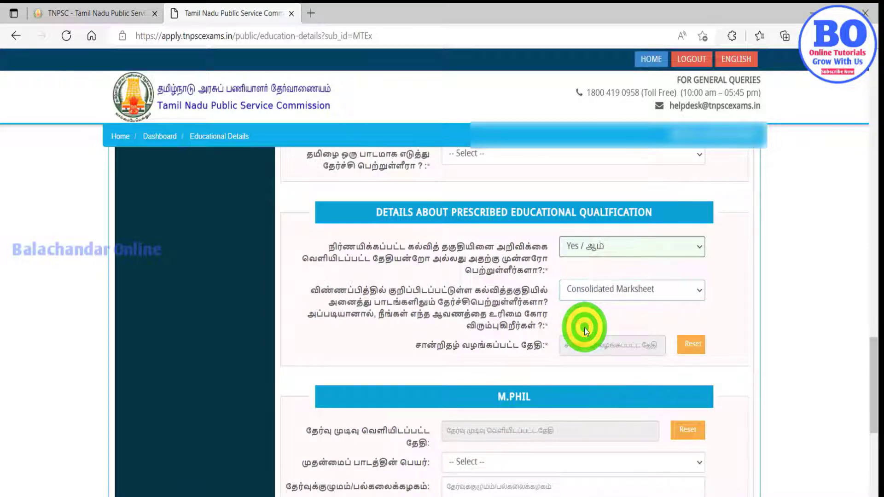
{"action": "left_click", "coordinate": [598, 352]}
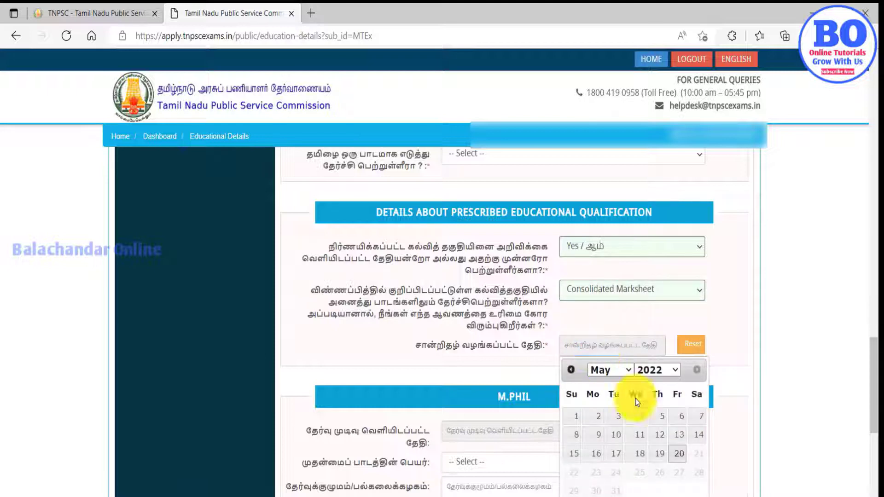
{"action": "left_click", "coordinate": [661, 371]}
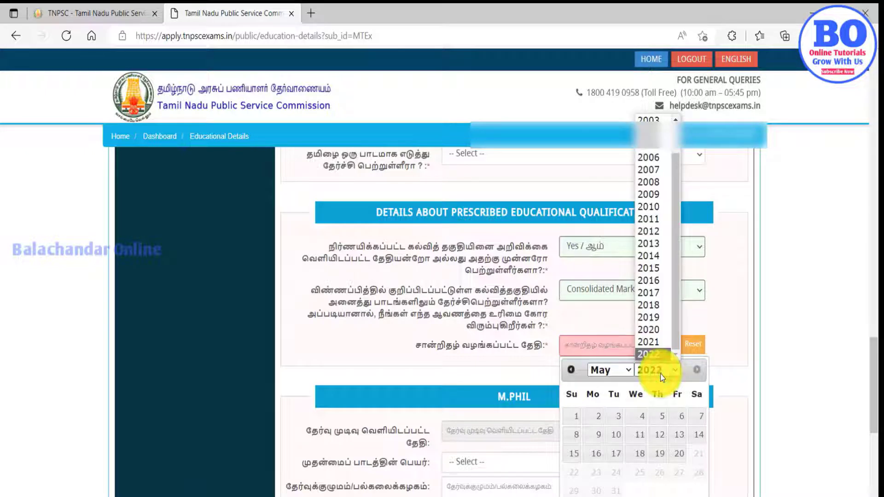
{"action": "left_click", "coordinate": [659, 119]}
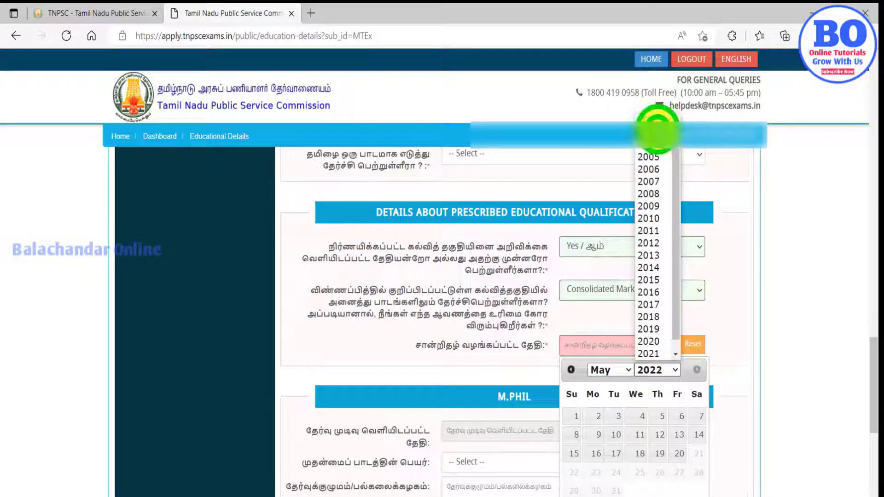
{"action": "left_click", "coordinate": [604, 376]}
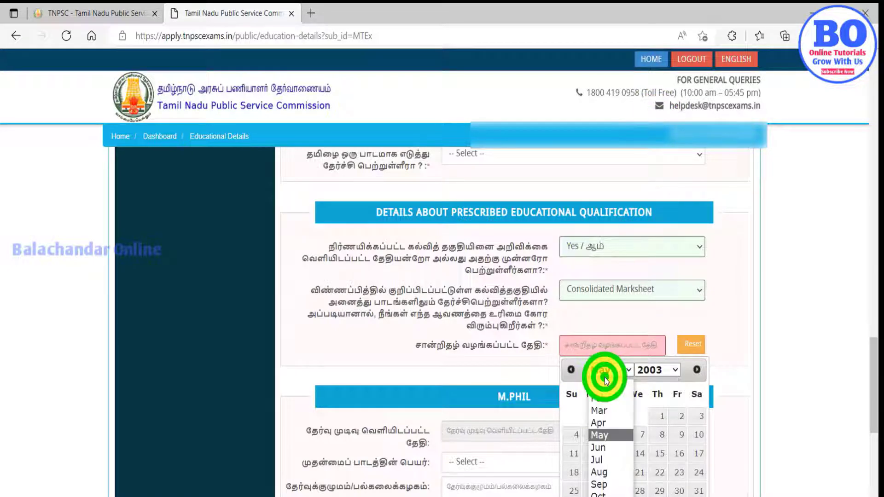
{"action": "left_click", "coordinate": [605, 377]}
{"action": "left_click", "coordinate": [679, 488]}
Change the qualification document type to Others.
{"action": "left_click", "coordinate": [604, 288]}
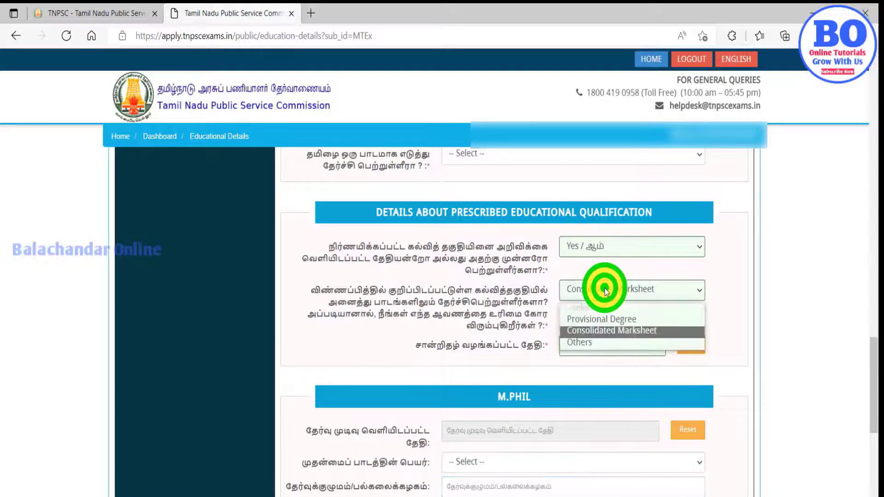
{"action": "left_click", "coordinate": [583, 346]}
{"action": "left_click", "coordinate": [383, 324]}
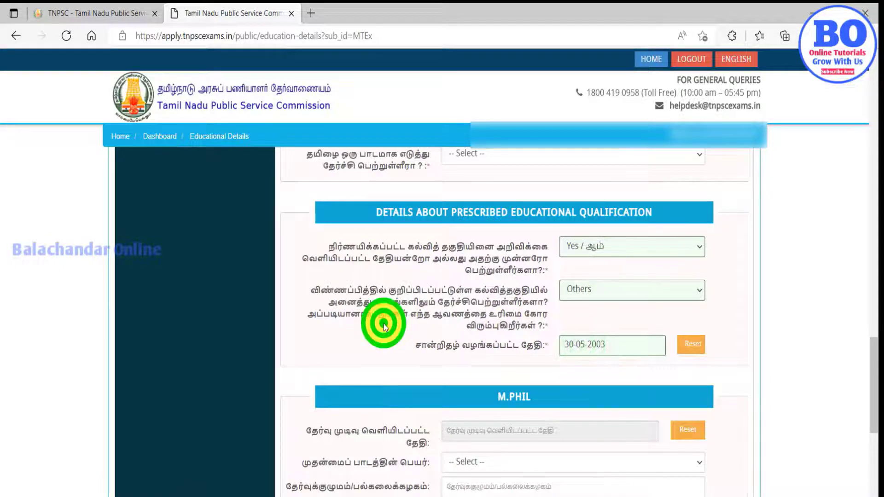
{"action": "left_click", "coordinate": [872, 366]}
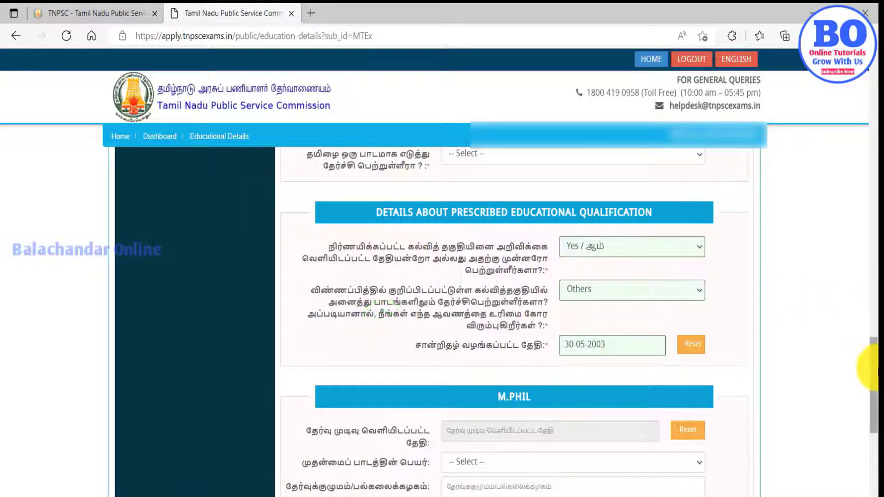
{"action": "left_click_drag", "start_coordinate": [872, 366], "coordinate": [871, 456]}
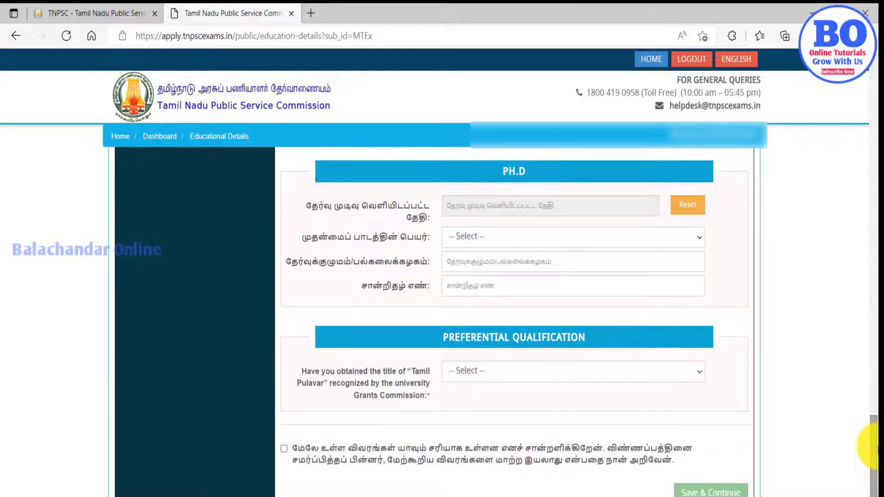
Answer No / இல்லை for the Tamil Pulavar title, accept the declaration and save.
{"action": "left_click", "coordinate": [578, 379]}
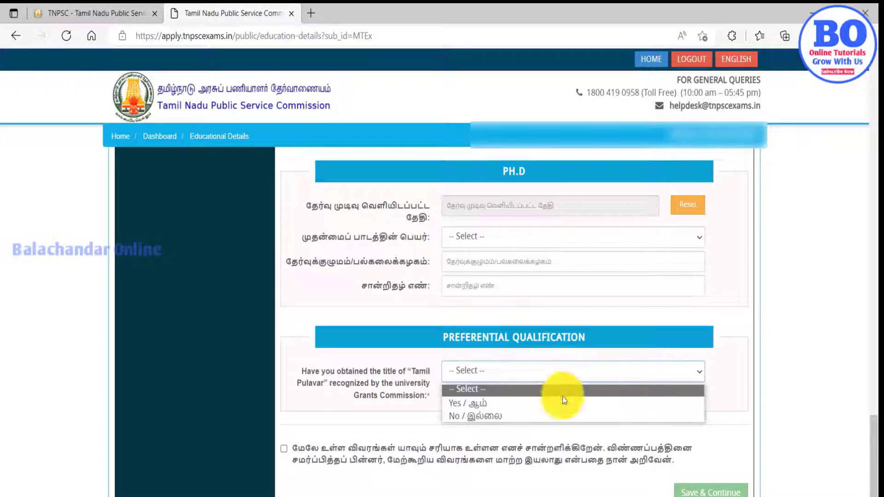
{"action": "left_click", "coordinate": [552, 422]}
{"action": "left_click", "coordinate": [550, 444]}
{"action": "left_click", "coordinate": [696, 491]}
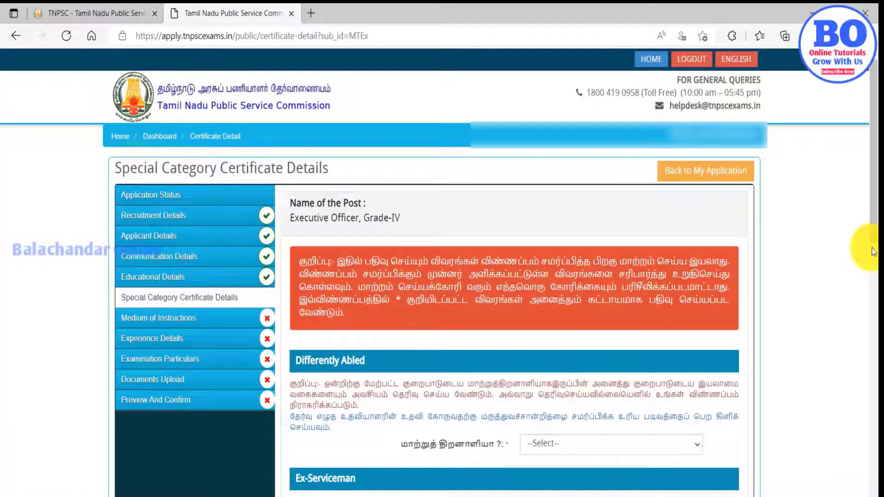
{"action": "left_click_drag", "start_coordinate": [873, 235], "coordinate": [873, 305]}
Answer No to differently abled and ex-serviceman, dismissing each non-editable field warning.
{"action": "left_click", "coordinate": [584, 283]}
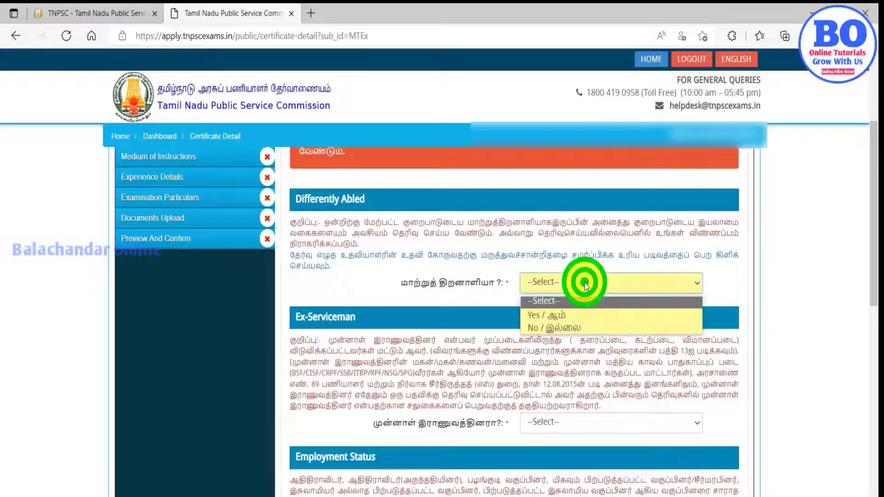
{"action": "left_click", "coordinate": [563, 326]}
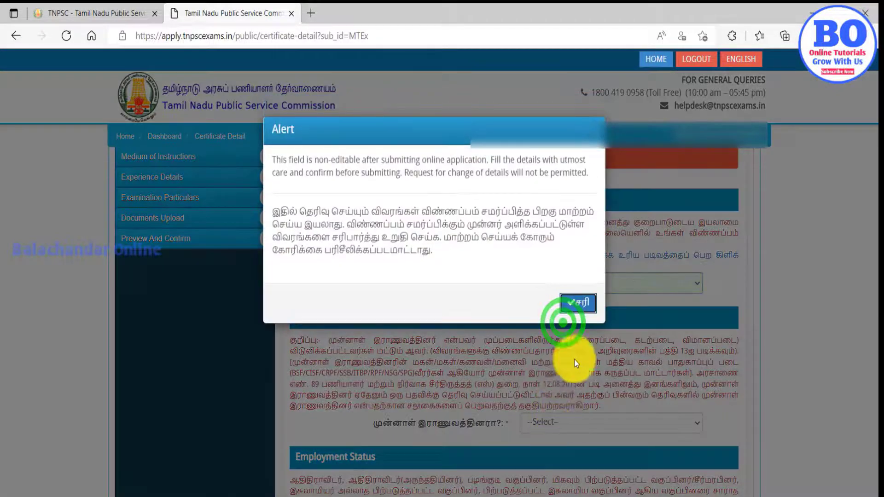
{"action": "left_click", "coordinate": [582, 319]}
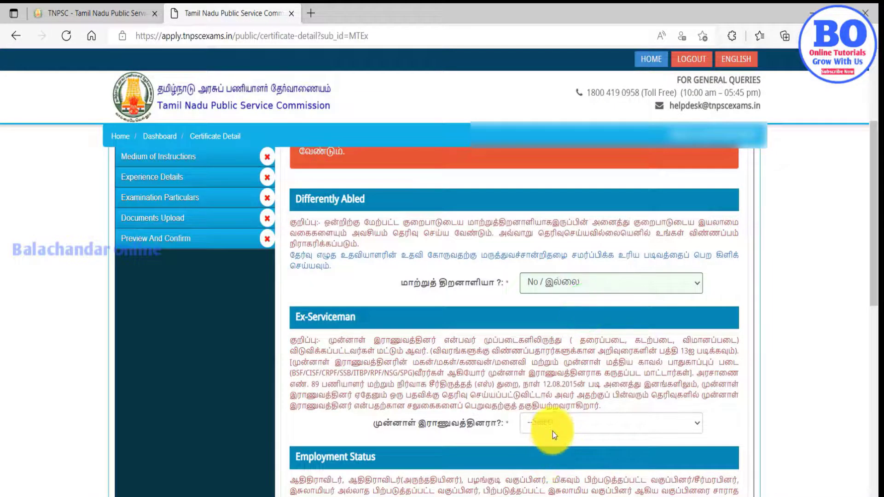
{"action": "left_click", "coordinate": [553, 429]}
{"action": "left_click", "coordinate": [548, 462]}
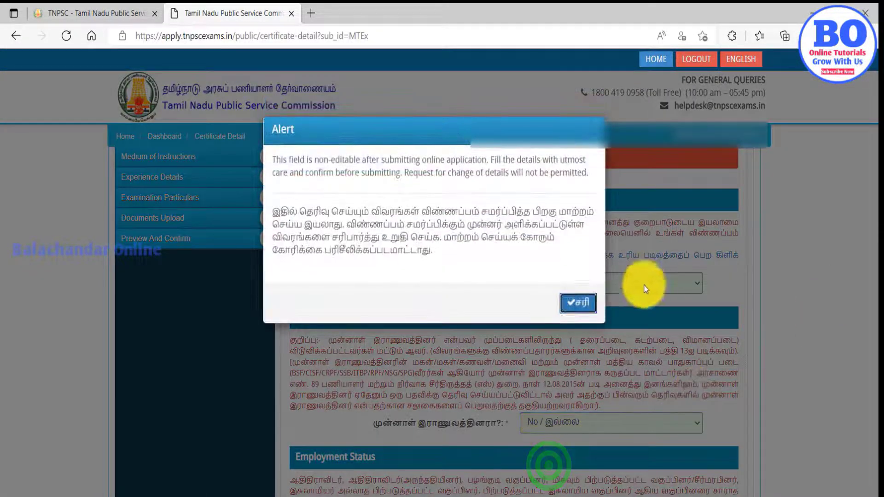
{"action": "left_click", "coordinate": [572, 312]}
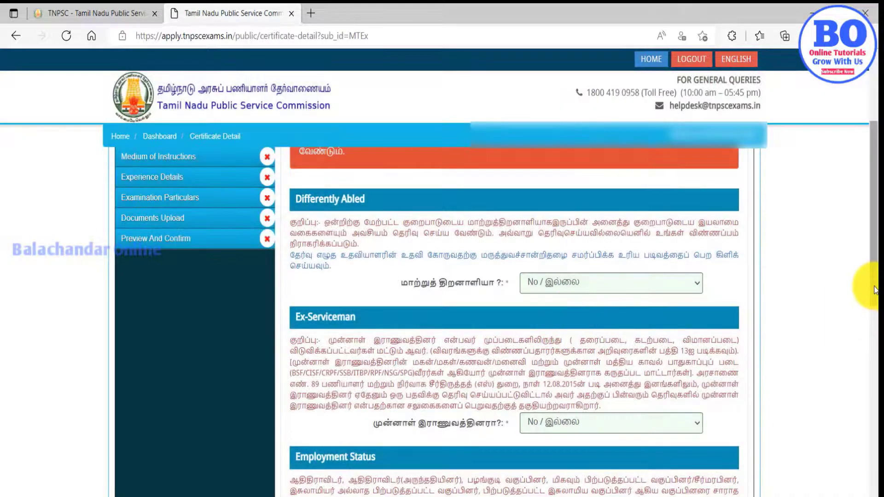
Answer No to government employee, debarment and criminal case; set employment status UNEMPLOYED.
{"action": "scroll", "coordinate": [870, 323], "scroll_direction": "down", "scroll_amount": 4}
{"action": "scroll", "coordinate": [866, 364], "scroll_direction": "down", "scroll_amount": 1}
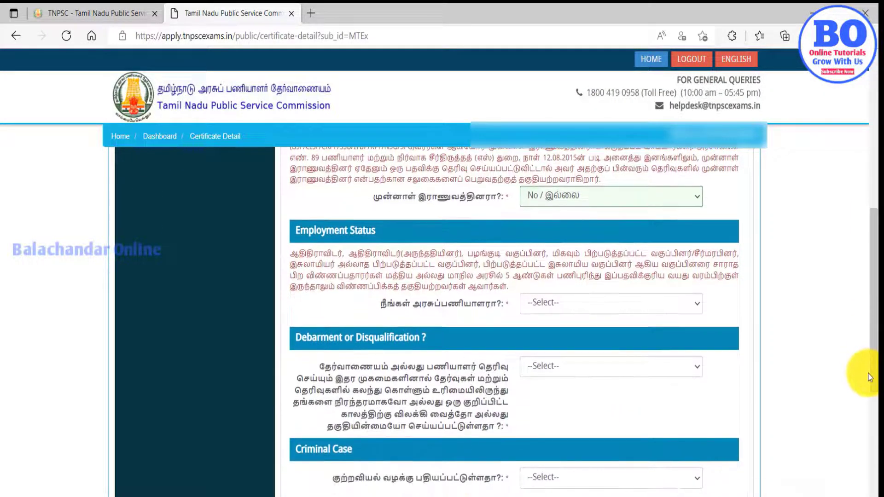
{"action": "left_click", "coordinate": [570, 304]}
{"action": "left_click", "coordinate": [557, 348]}
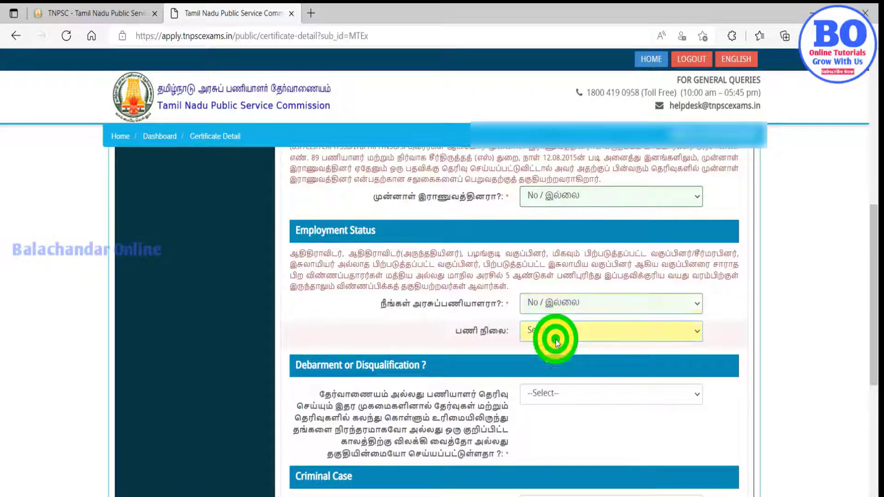
{"action": "left_click", "coordinate": [556, 340]}
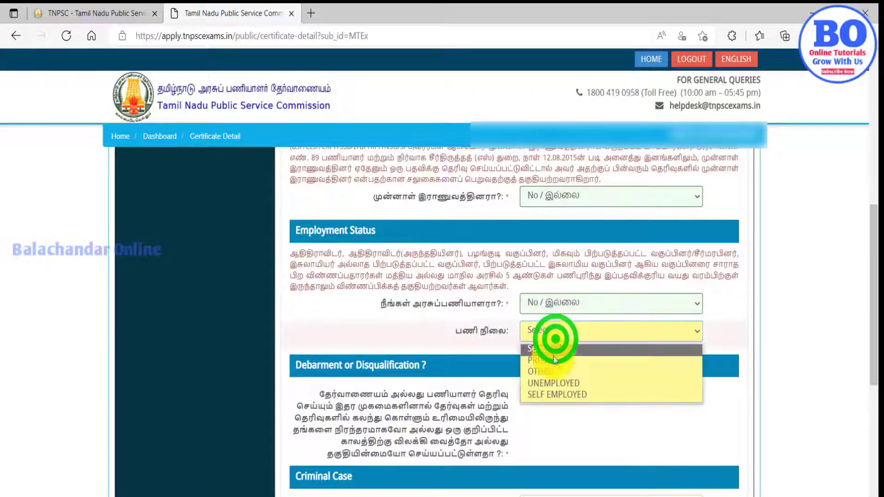
{"action": "left_click", "coordinate": [553, 384]}
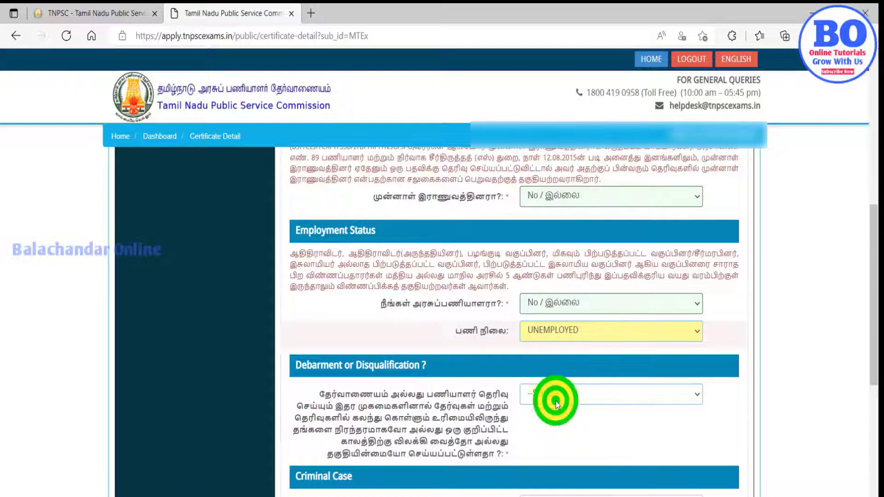
{"action": "left_click", "coordinate": [556, 401]}
{"action": "left_click", "coordinate": [551, 440]}
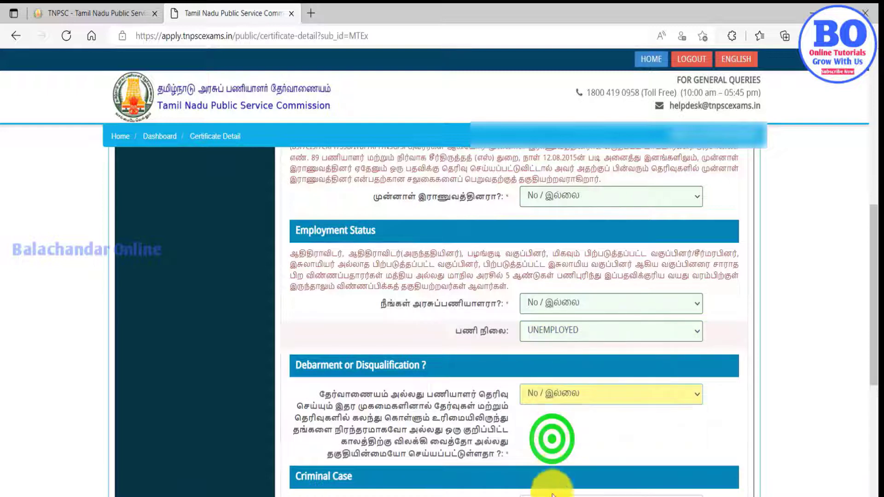
{"action": "left_click", "coordinate": [552, 494]}
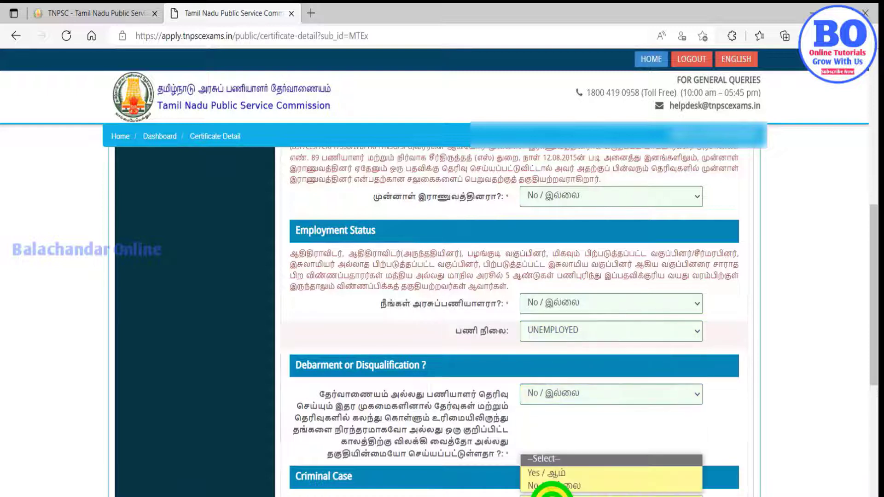
{"action": "left_click", "coordinate": [552, 486]}
{"action": "left_click", "coordinate": [870, 489]}
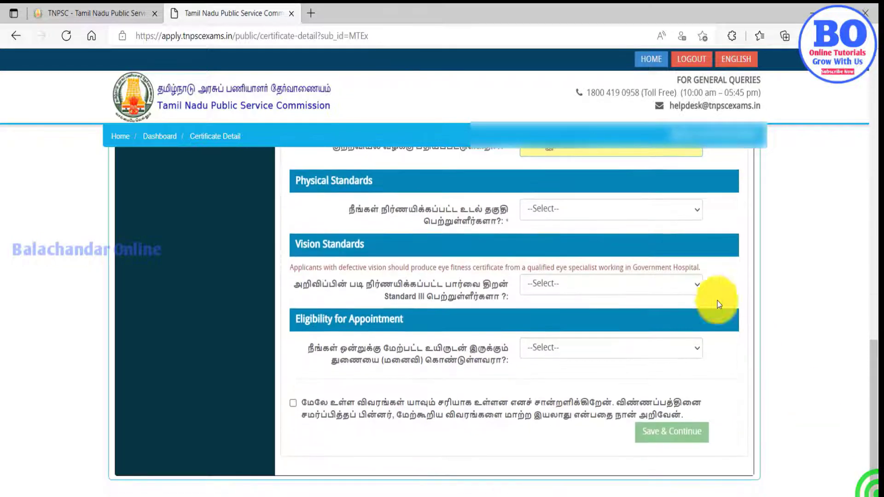
Re-enter employment status UNEMPLOYED and No for the debarment and criminal case questions.
{"action": "scroll", "coordinate": [603, 257], "scroll_direction": "up", "scroll_amount": 8}
{"action": "left_click", "coordinate": [611, 331]}
{"action": "left_click", "coordinate": [553, 382]}
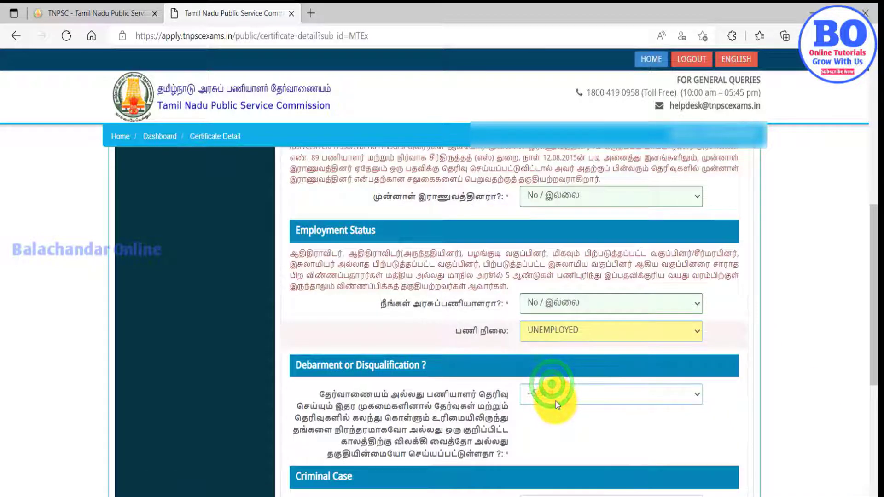
{"action": "left_click", "coordinate": [555, 399]}
{"action": "left_click", "coordinate": [551, 441]}
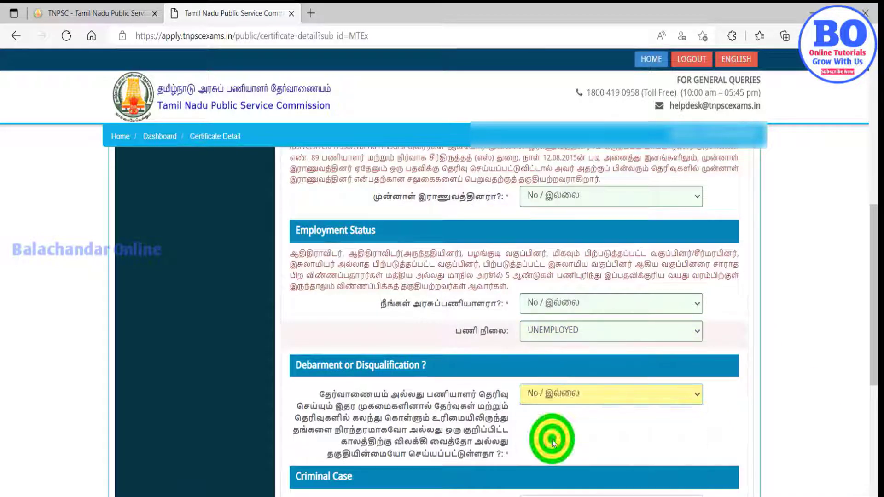
{"action": "left_click", "coordinate": [553, 495]}
{"action": "left_click", "coordinate": [552, 485]}
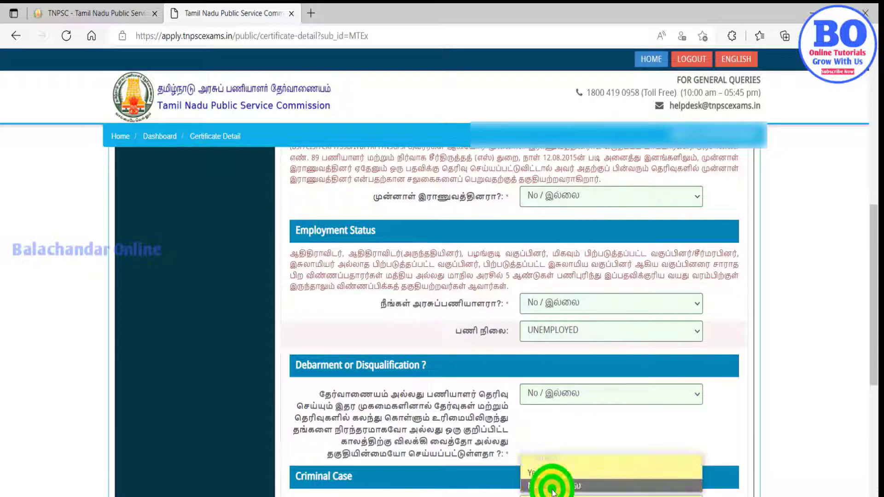
Answer Yes to physical standards, then reapply UNEMPLOYED and No to debarment and criminal case.
{"action": "scroll", "coordinate": [868, 486], "scroll_direction": "down", "scroll_amount": 5}
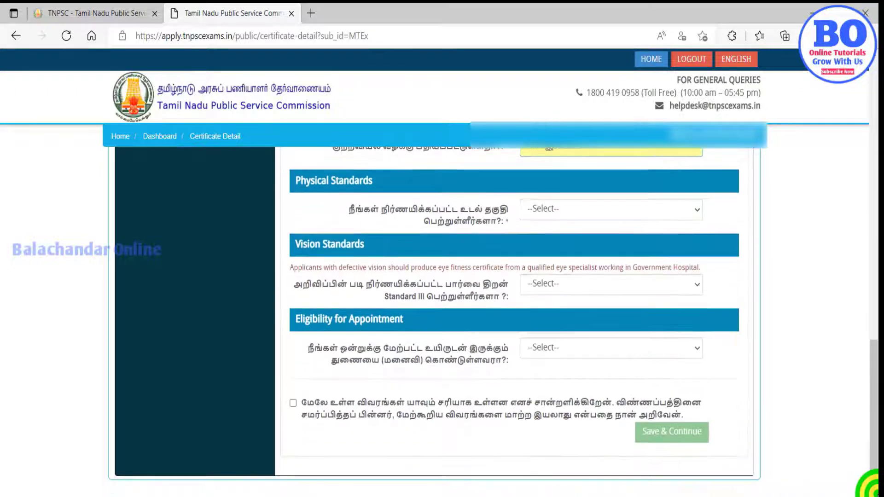
{"action": "left_click", "coordinate": [587, 215]}
{"action": "left_click", "coordinate": [584, 241]}
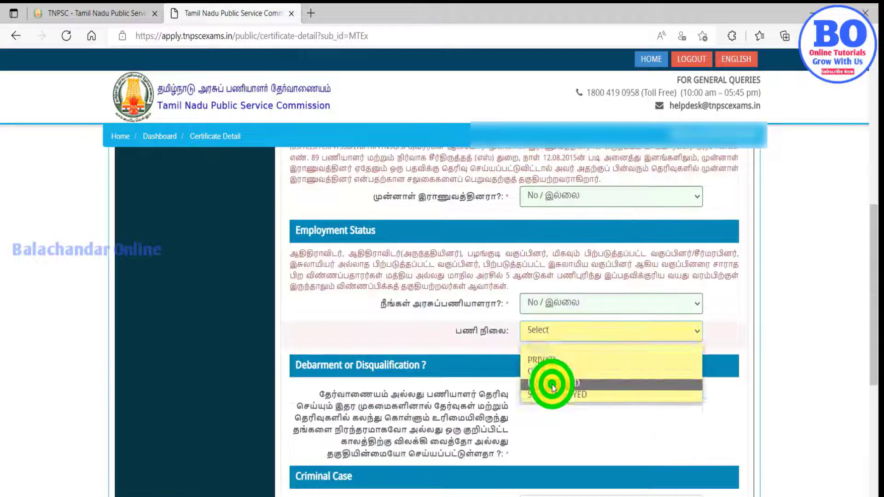
{"action": "left_click", "coordinate": [552, 385]}
{"action": "left_click", "coordinate": [556, 402]}
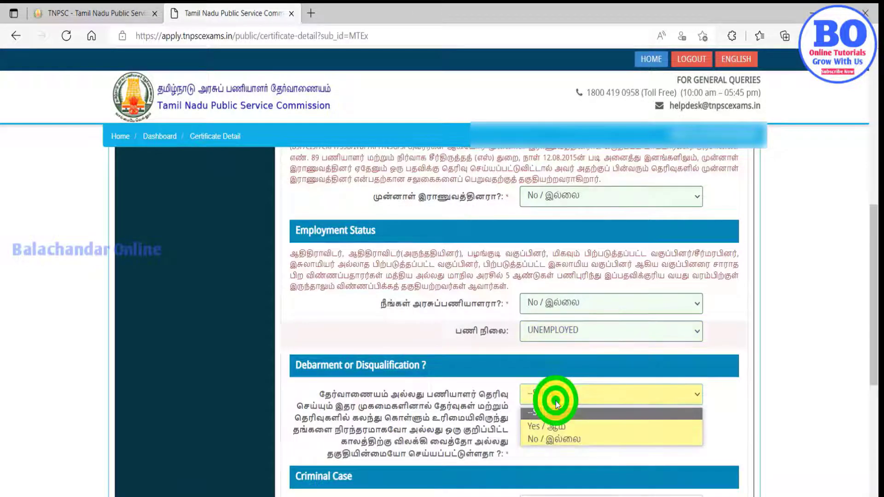
{"action": "left_click", "coordinate": [552, 440]}
{"action": "left_click", "coordinate": [552, 495]}
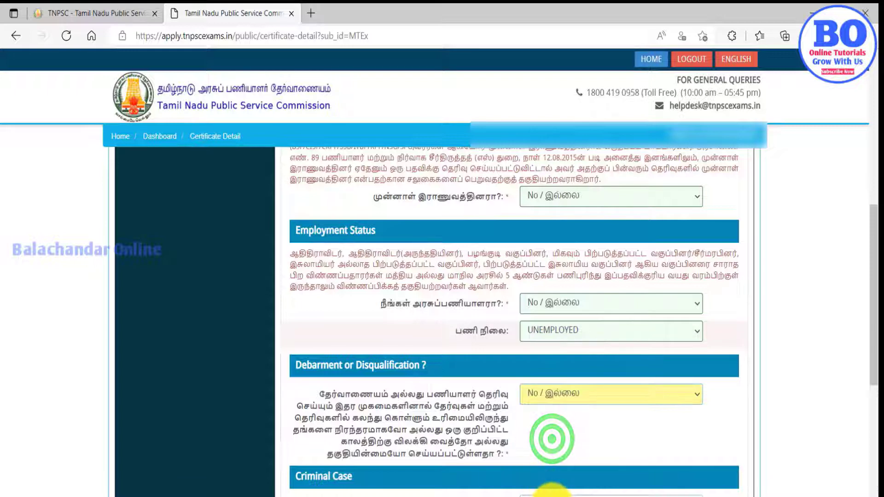
{"action": "left_click", "coordinate": [552, 486]}
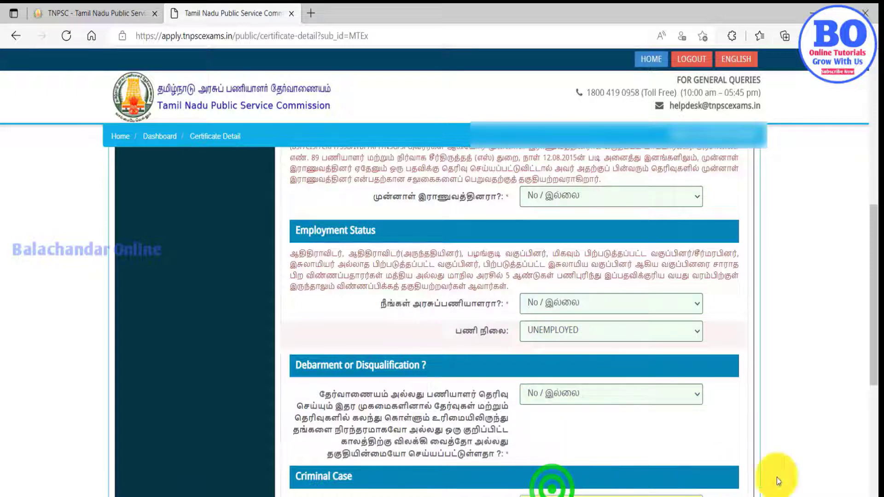
{"action": "left_click", "coordinate": [872, 483]}
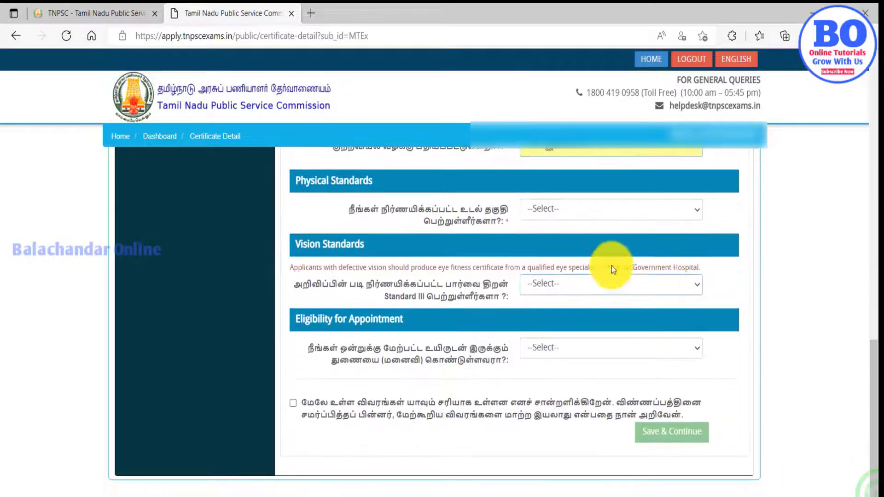
Answer Yes to physical standards and Standard III vision; re-answer employment, debarment and criminal case.
{"action": "left_click", "coordinate": [588, 215]}
{"action": "left_click", "coordinate": [584, 242]}
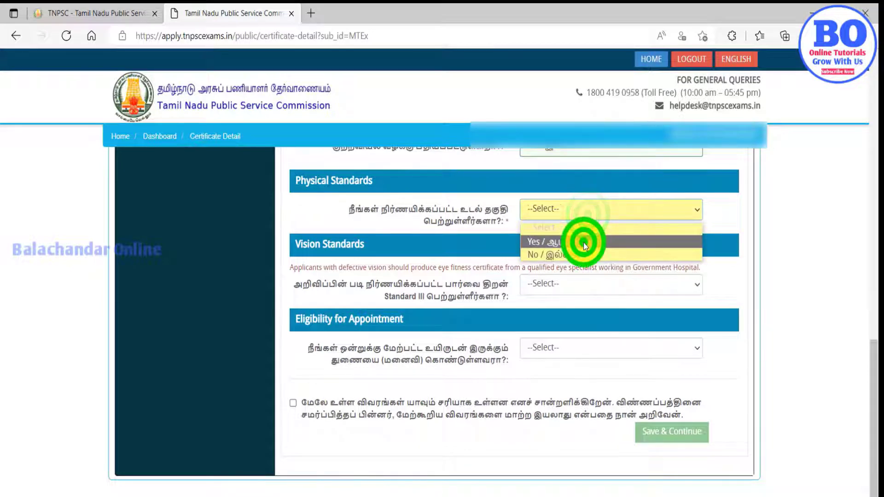
{"action": "left_click", "coordinate": [585, 289]}
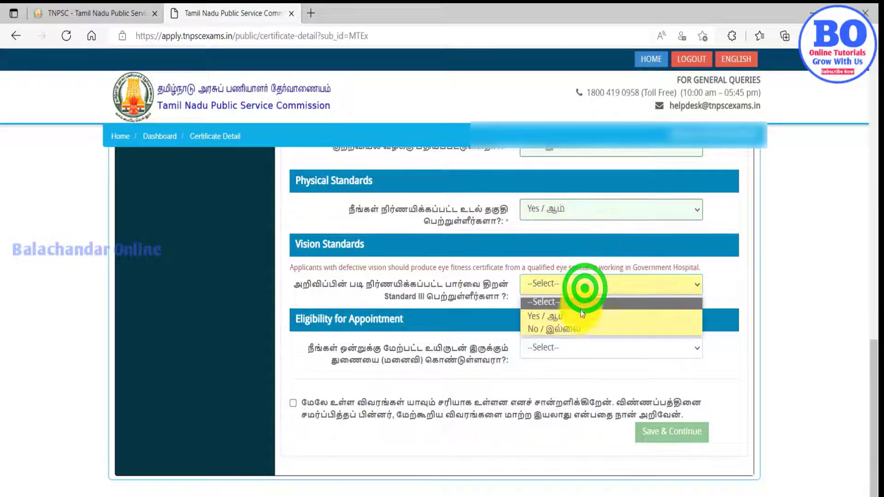
{"action": "left_click", "coordinate": [577, 323]}
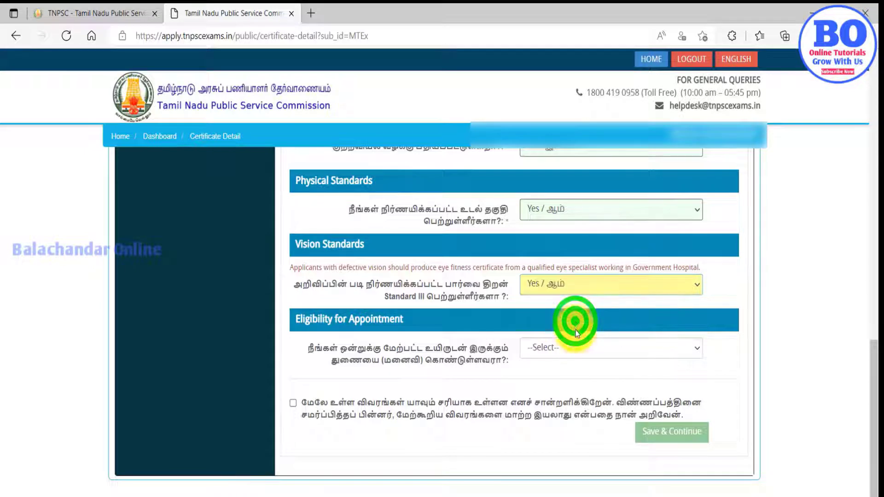
{"action": "left_click", "coordinate": [575, 350]}
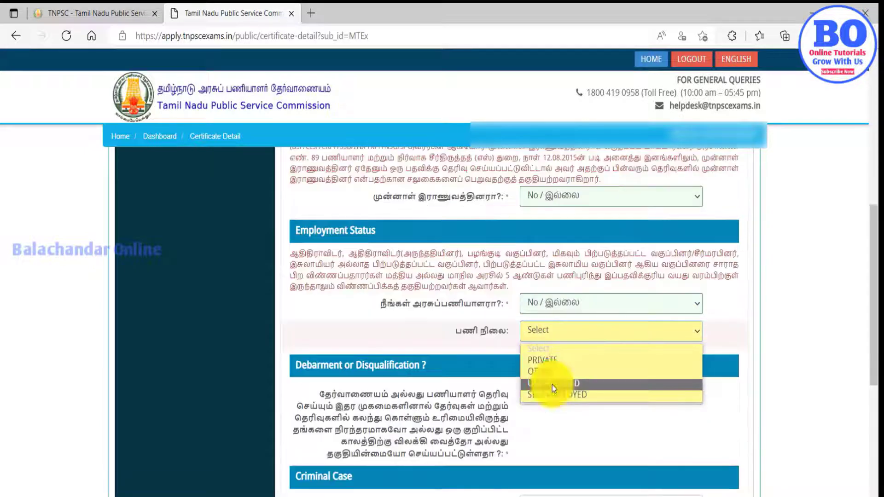
{"action": "left_click", "coordinate": [552, 385]}
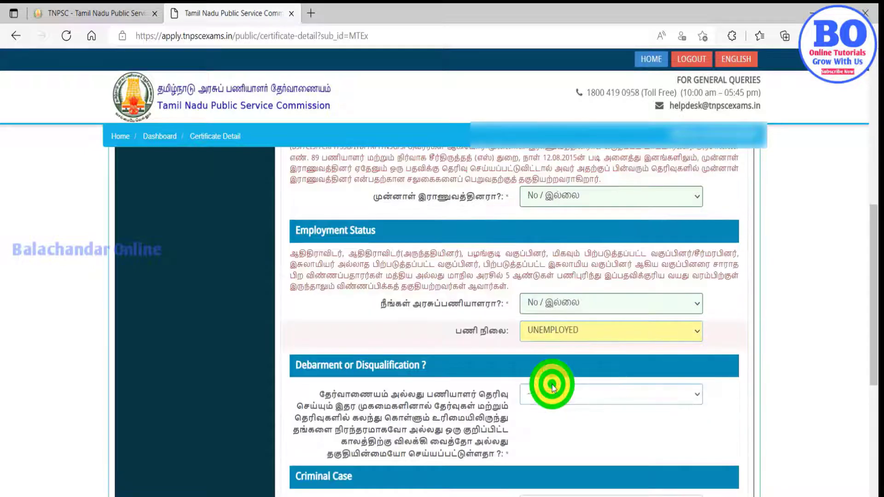
{"action": "left_click", "coordinate": [556, 402]}
{"action": "left_click", "coordinate": [552, 439]}
{"action": "left_click", "coordinate": [552, 493]}
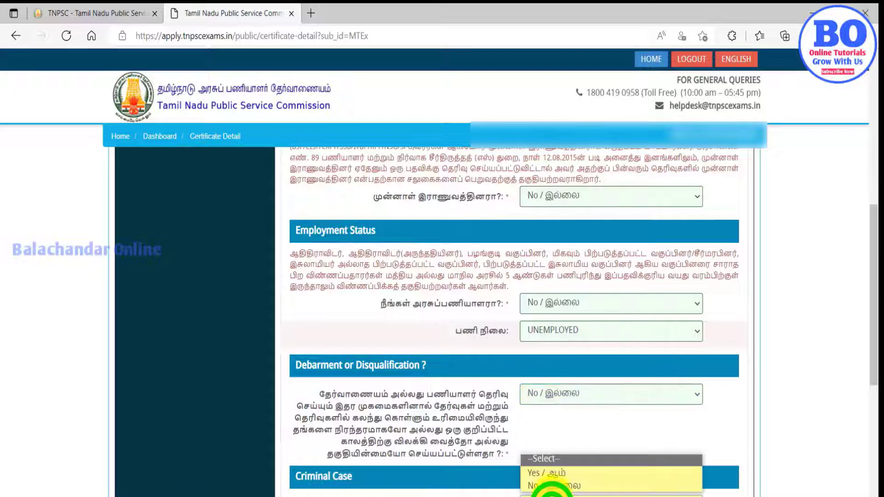
{"action": "left_click", "coordinate": [552, 480]}
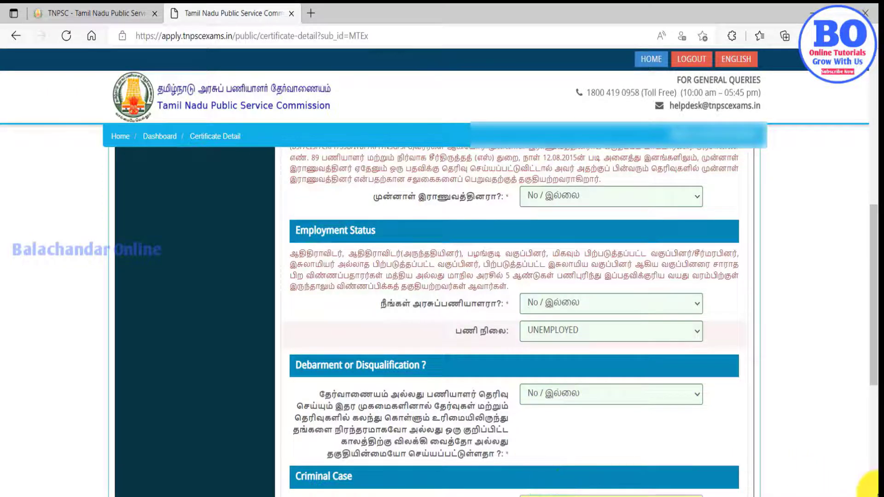
{"action": "scroll", "coordinate": [866, 489], "scroll_direction": "down", "scroll_amount": 5}
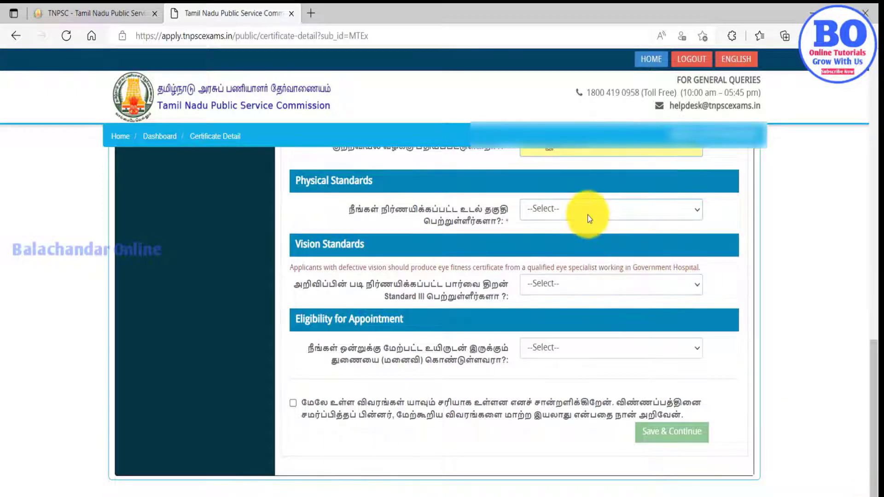
Set physical and vision standards to Yes, spouse eligibility to No, accept the declaration, save.
{"action": "left_click", "coordinate": [588, 215]}
{"action": "left_click", "coordinate": [584, 242]}
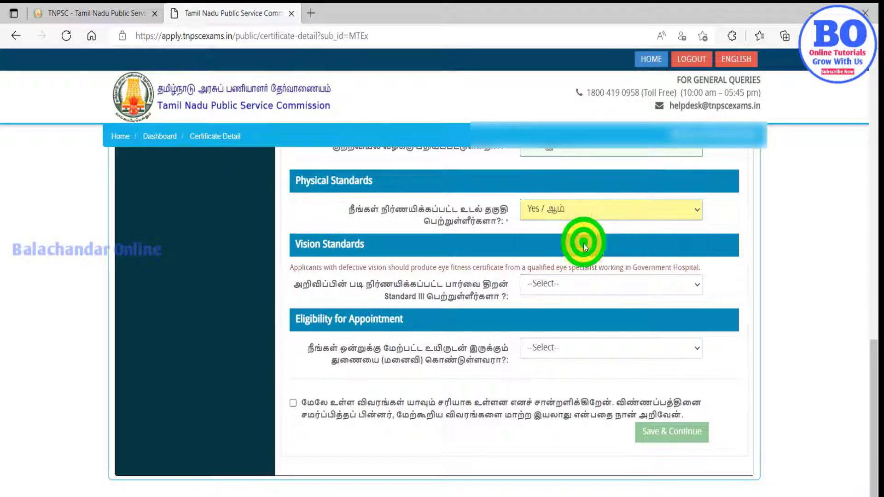
{"action": "left_click", "coordinate": [584, 289]}
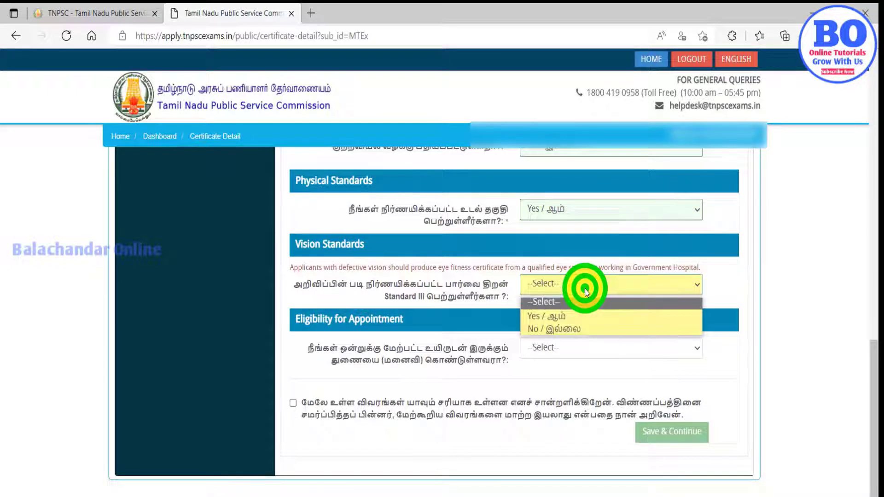
{"action": "left_click", "coordinate": [575, 317]}
{"action": "left_click", "coordinate": [573, 350]}
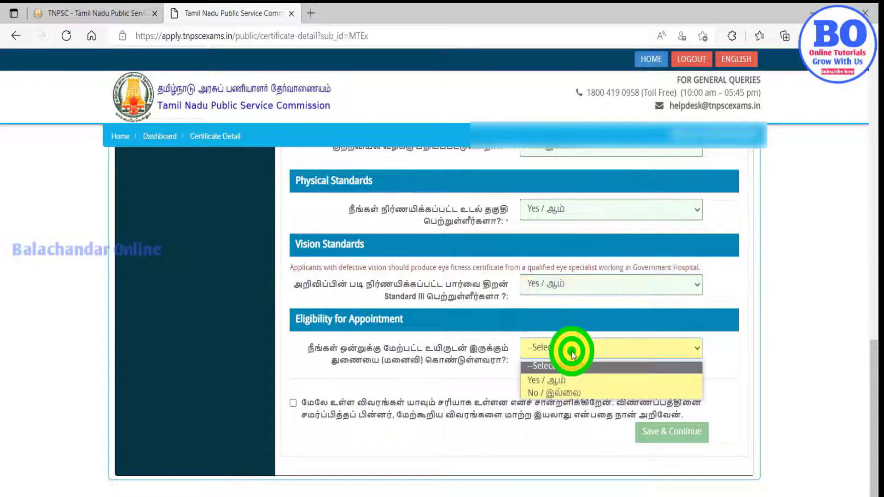
{"action": "left_click", "coordinate": [570, 390]}
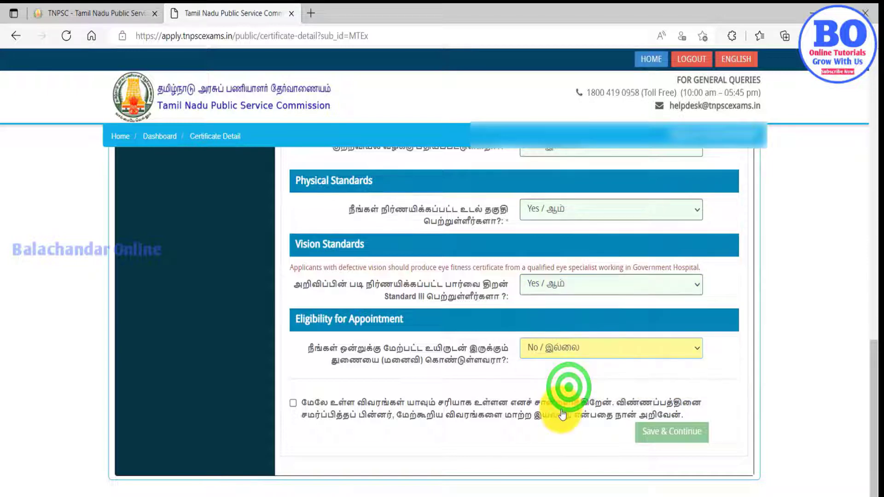
{"action": "left_click", "coordinate": [560, 404]}
{"action": "left_click", "coordinate": [670, 441]}
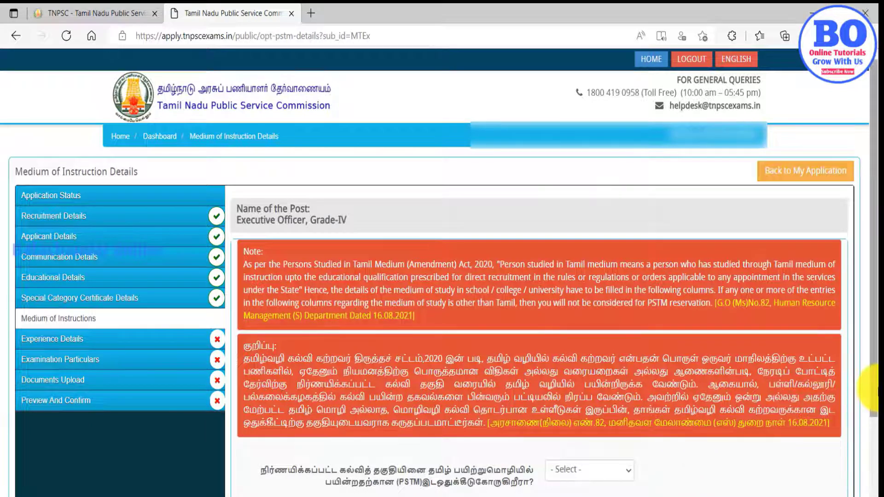
Choose இல்லை for the PSTM reservation twice, cancelling the confirmation dialog each time.
{"action": "left_click_drag", "start_coordinate": [872, 386], "coordinate": [876, 456]}
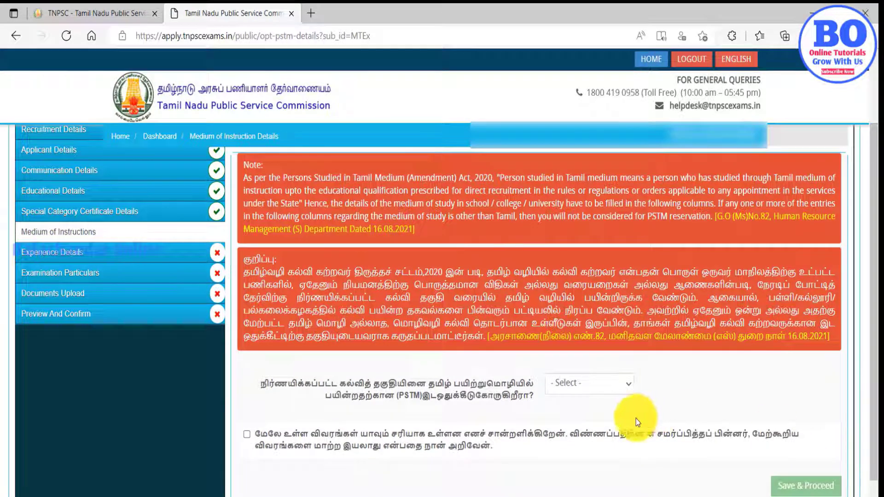
{"action": "left_click", "coordinate": [585, 395]}
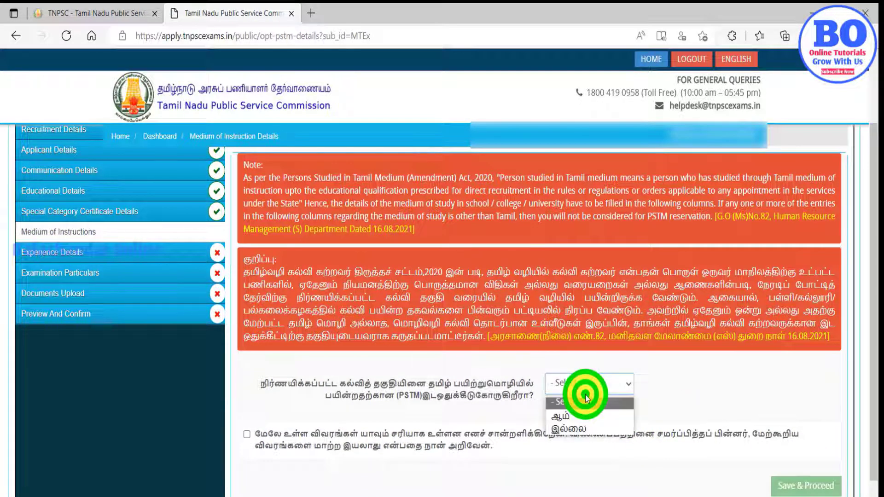
{"action": "left_click", "coordinate": [577, 426]}
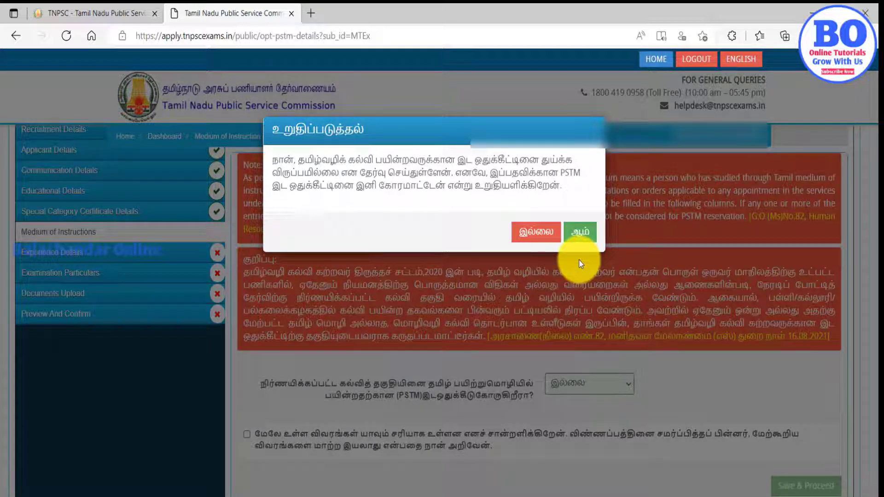
{"action": "left_click", "coordinate": [579, 233]}
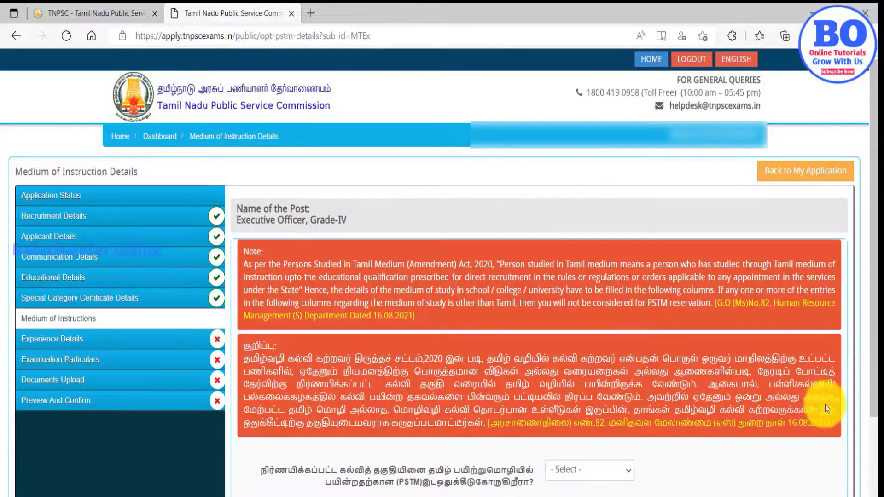
{"action": "scroll", "coordinate": [875, 389], "scroll_direction": "down", "scroll_amount": 2}
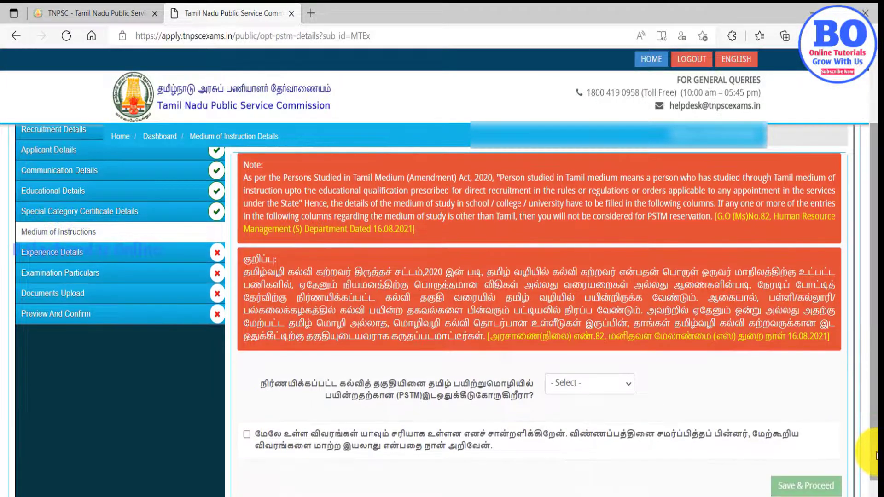
{"action": "left_click", "coordinate": [586, 397]}
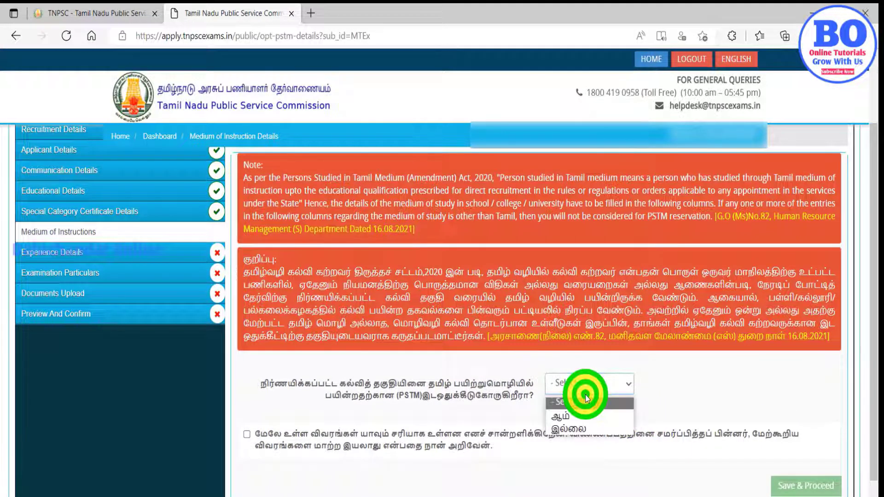
{"action": "left_click", "coordinate": [577, 427]}
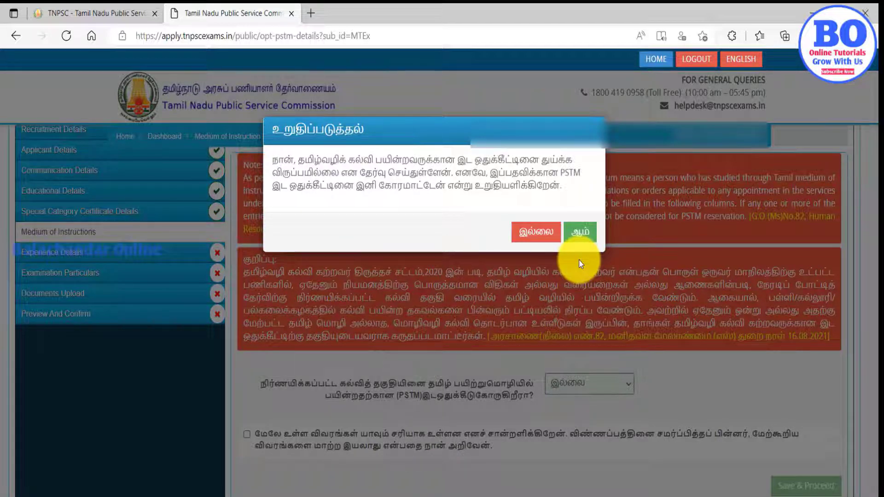
{"action": "left_click", "coordinate": [580, 231]}
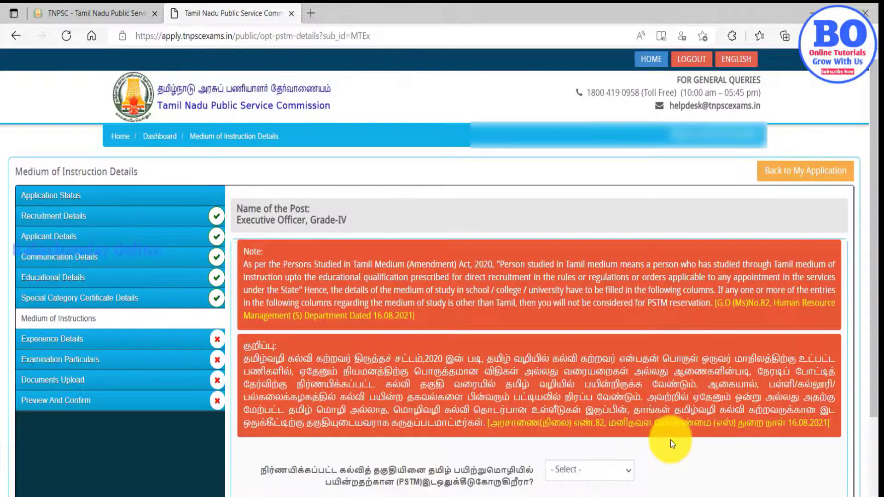
Choose இல்லை for PSTM, confirm with ஆம், accept the declaration and save.
{"action": "scroll", "coordinate": [443, 276], "scroll_direction": "down", "scroll_amount": 2}
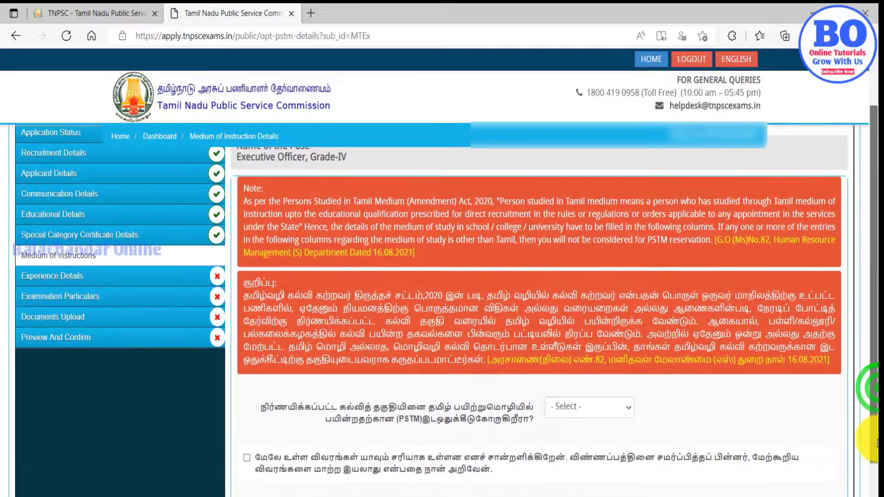
{"action": "left_click", "coordinate": [585, 394]}
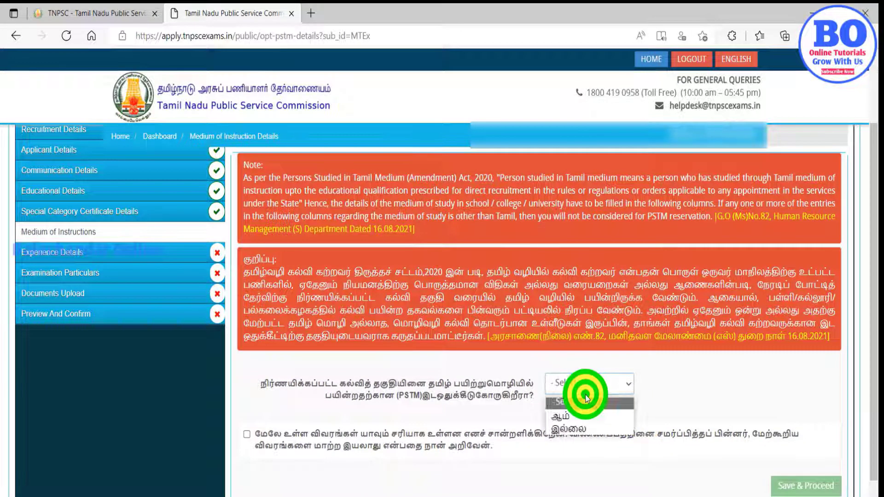
{"action": "left_click", "coordinate": [577, 427]}
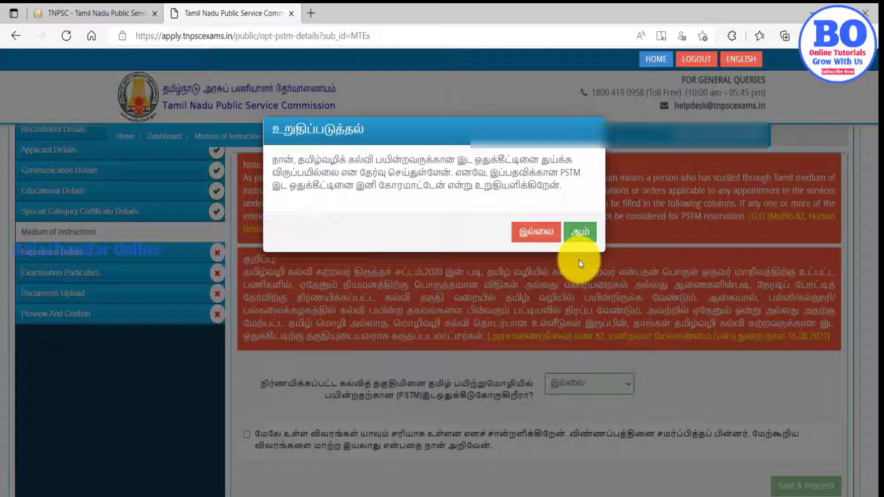
{"action": "left_click", "coordinate": [579, 233]}
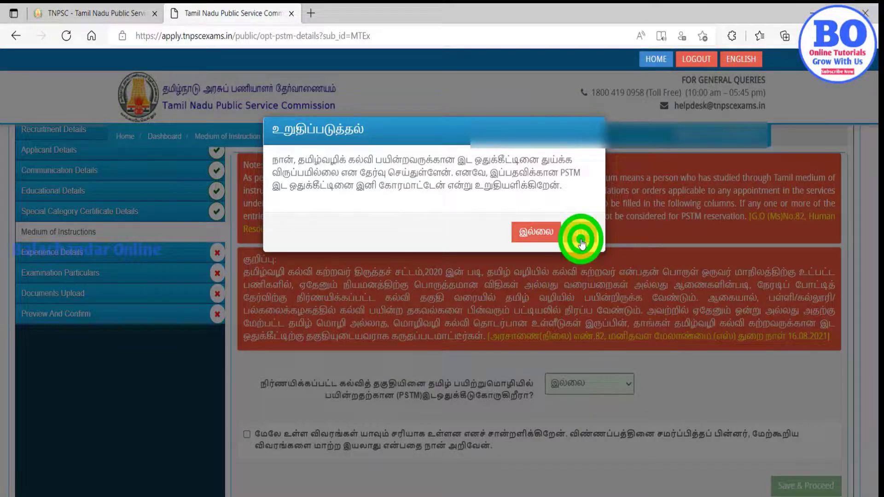
{"action": "left_click", "coordinate": [511, 431]}
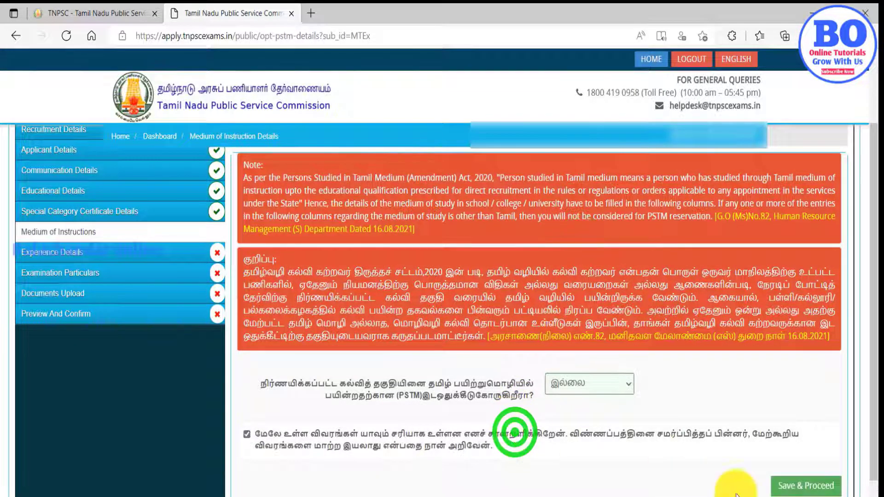
{"action": "left_click", "coordinate": [811, 491]}
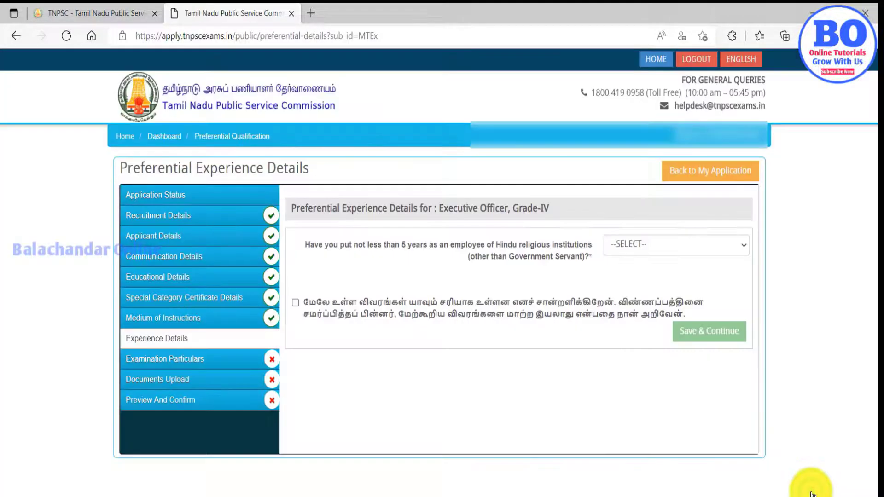
Answer NO / இல்லை to five-year Hindu religious institution service, accept the declaration, save.
{"action": "left_click", "coordinate": [673, 250]}
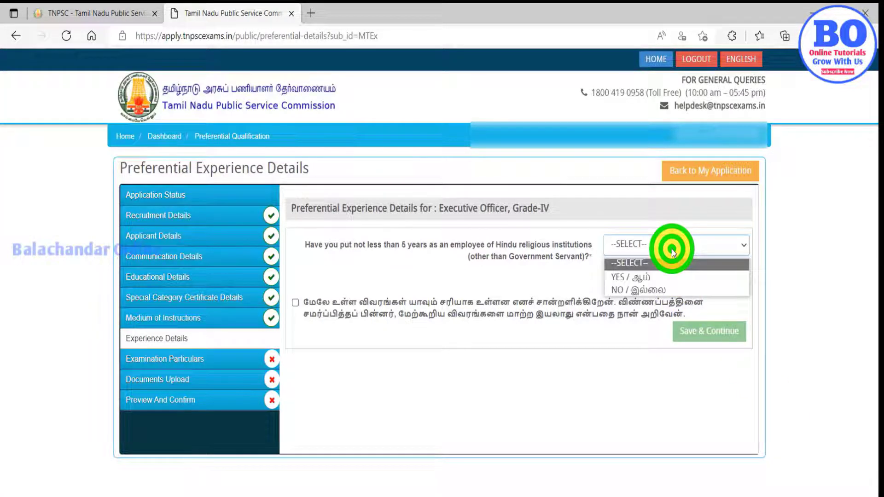
{"action": "left_click", "coordinate": [656, 288]}
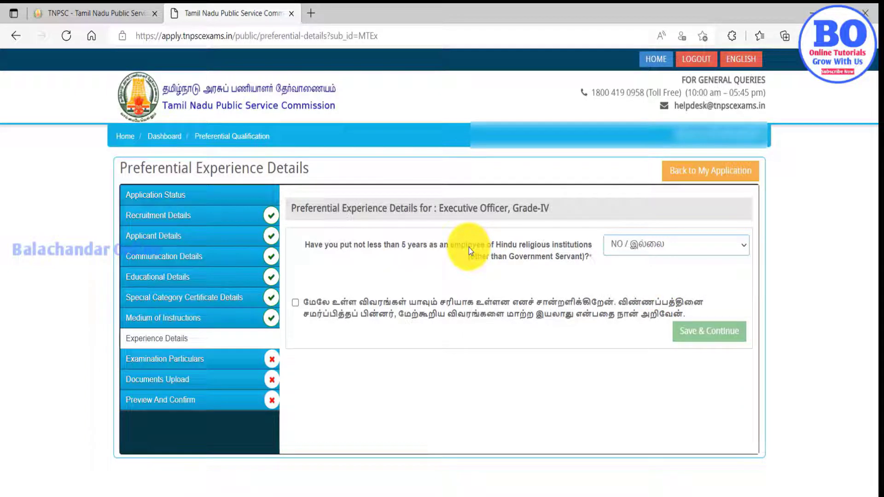
{"action": "left_click", "coordinate": [480, 317]}
{"action": "left_click", "coordinate": [691, 332]}
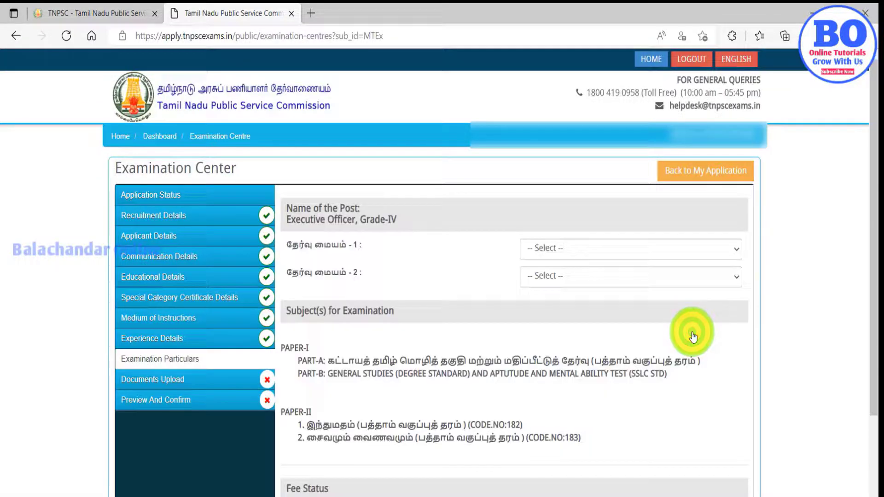
{"action": "left_click", "coordinate": [634, 253]}
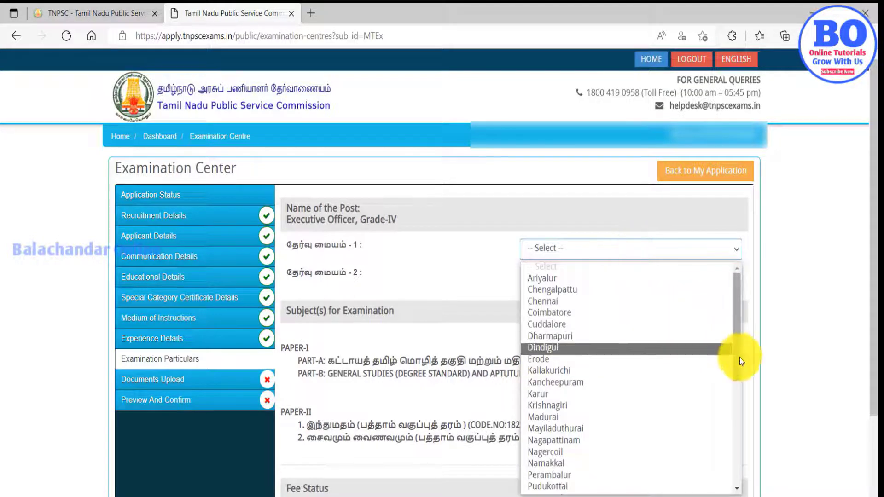
Choose Thanjavur as the first exam centre and Tiruchirappalli as the second.
{"action": "left_click_drag", "start_coordinate": [737, 357], "coordinate": [736, 437]}
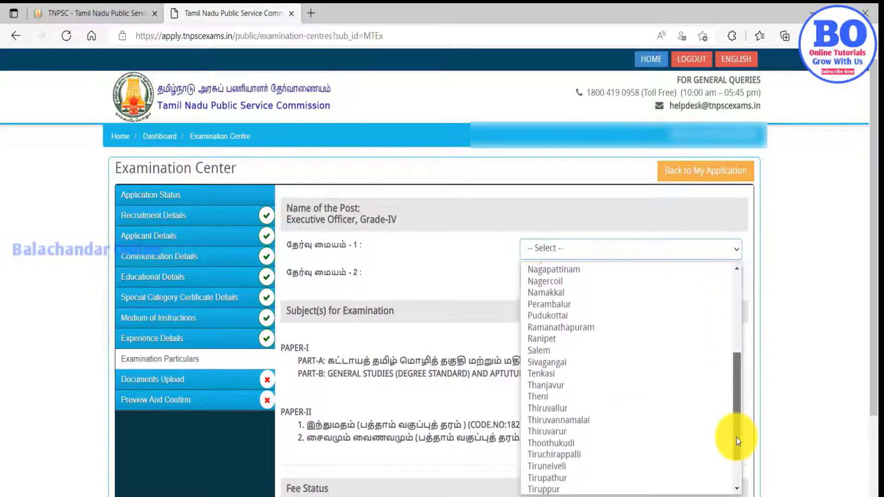
{"action": "left_click", "coordinate": [549, 389]}
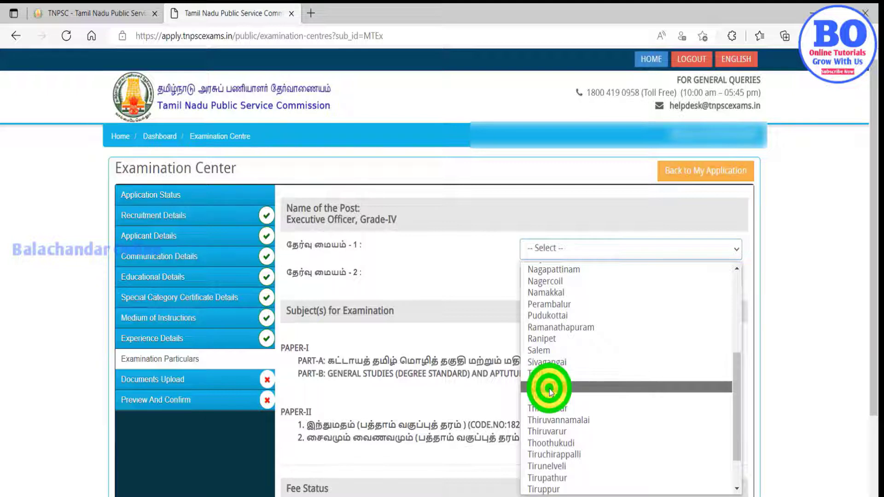
{"action": "left_click", "coordinate": [575, 276]}
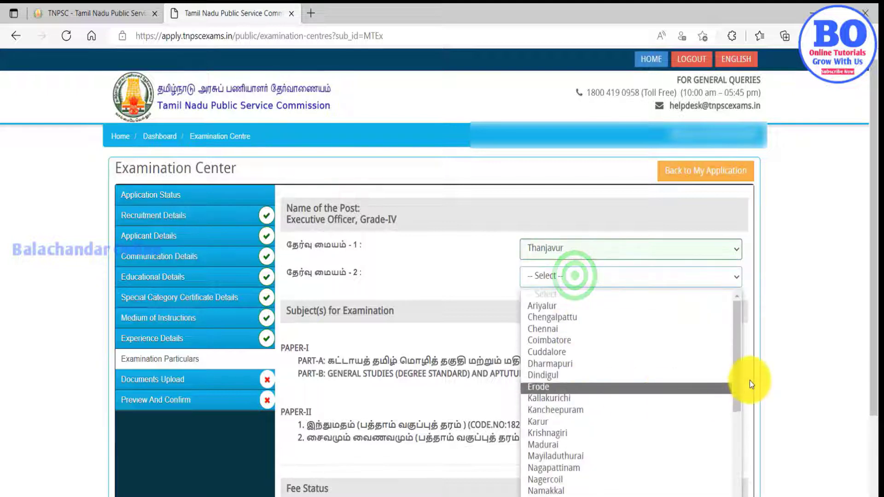
{"action": "left_click", "coordinate": [739, 386]}
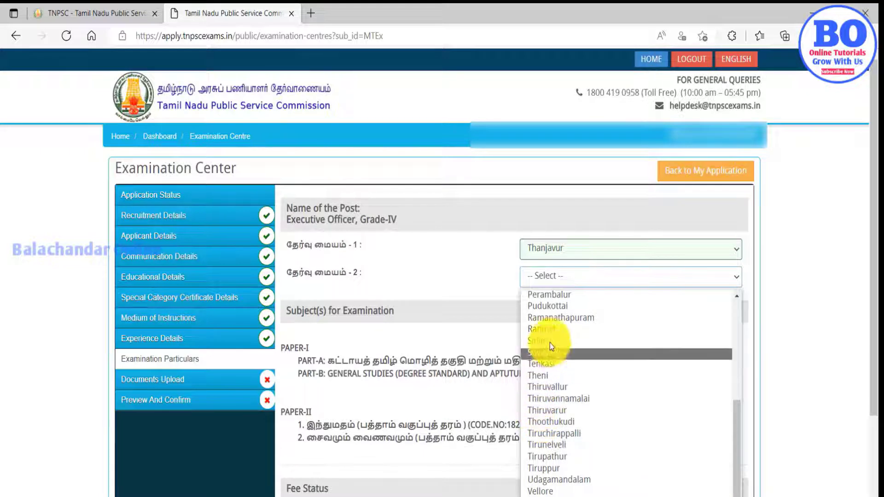
{"action": "left_click", "coordinate": [563, 432]}
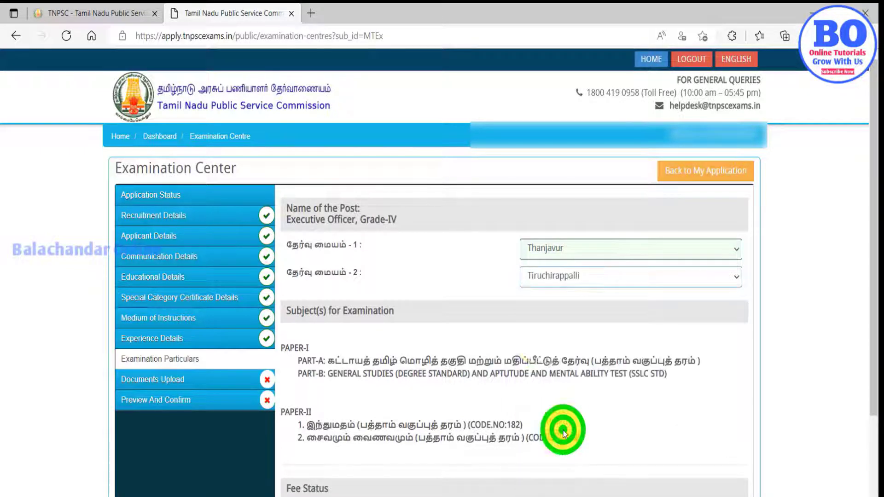
Work through the repeated page prompts, tick the Tamil declaration under Fee Status and save.
{"action": "left_click", "coordinate": [505, 331]}
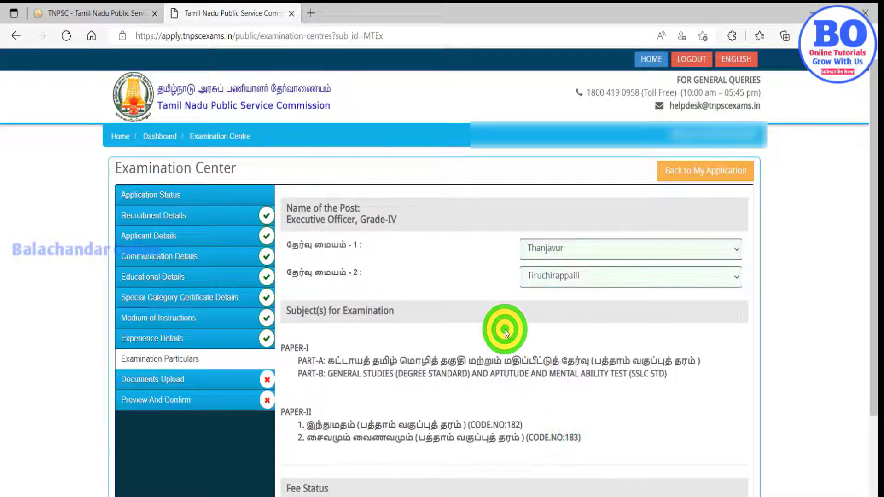
{"action": "left_click", "coordinate": [450, 326]}
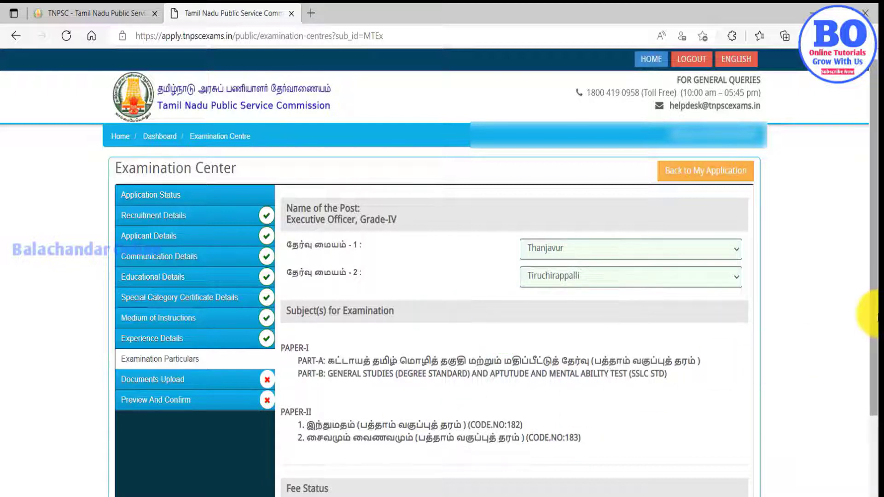
{"action": "left_click", "coordinate": [875, 320]}
{"action": "left_click", "coordinate": [504, 330]}
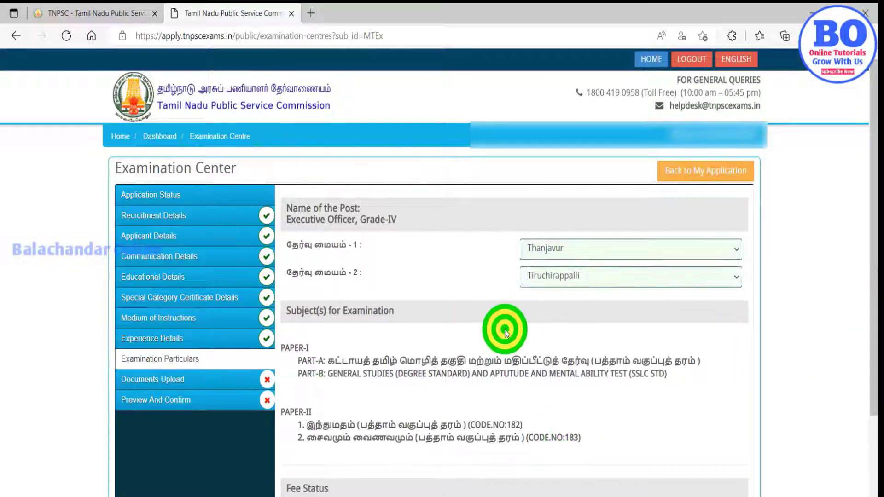
{"action": "left_click", "coordinate": [451, 324]}
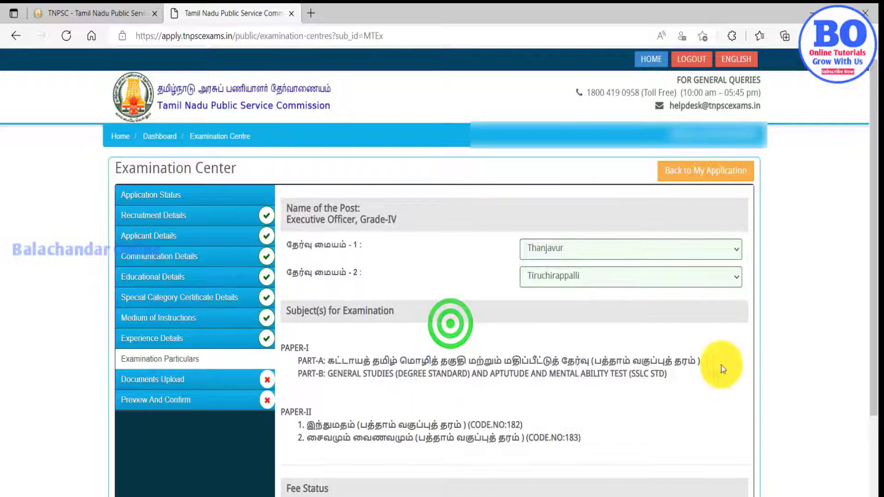
{"action": "left_click", "coordinate": [875, 321]}
{"action": "left_click", "coordinate": [505, 329]}
{"action": "left_click", "coordinate": [450, 323]}
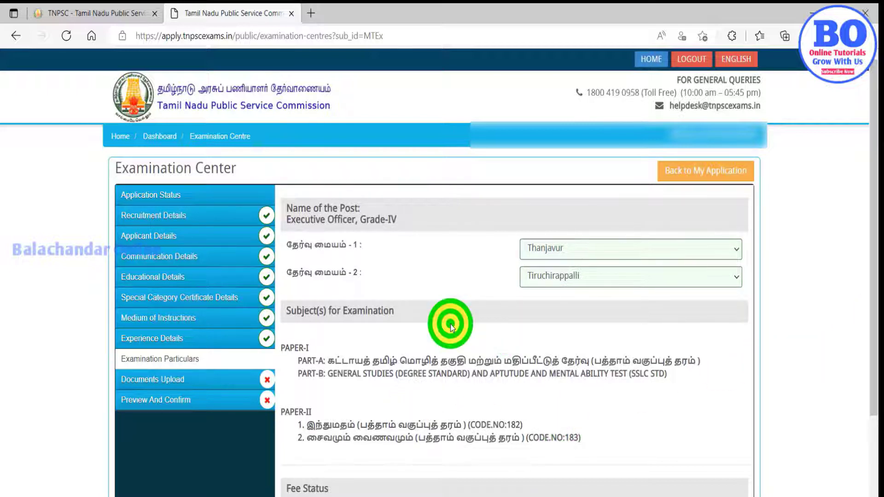
{"action": "left_click", "coordinate": [874, 309]}
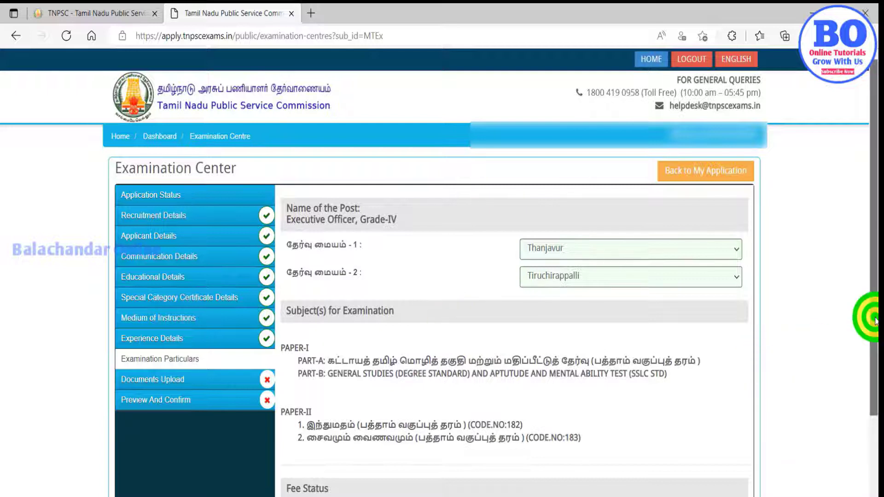
{"action": "left_click", "coordinate": [504, 330]}
{"action": "left_click", "coordinate": [451, 325]}
{"action": "left_click", "coordinate": [872, 316]}
{"action": "left_click", "coordinate": [563, 430]}
{"action": "left_click", "coordinate": [501, 330]}
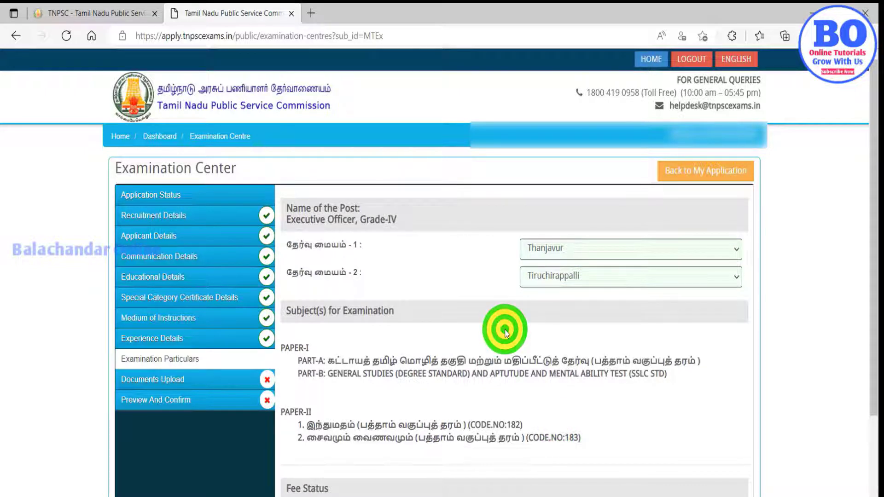
{"action": "left_click", "coordinate": [450, 324]}
{"action": "left_click", "coordinate": [874, 319]}
{"action": "left_click", "coordinate": [505, 330]}
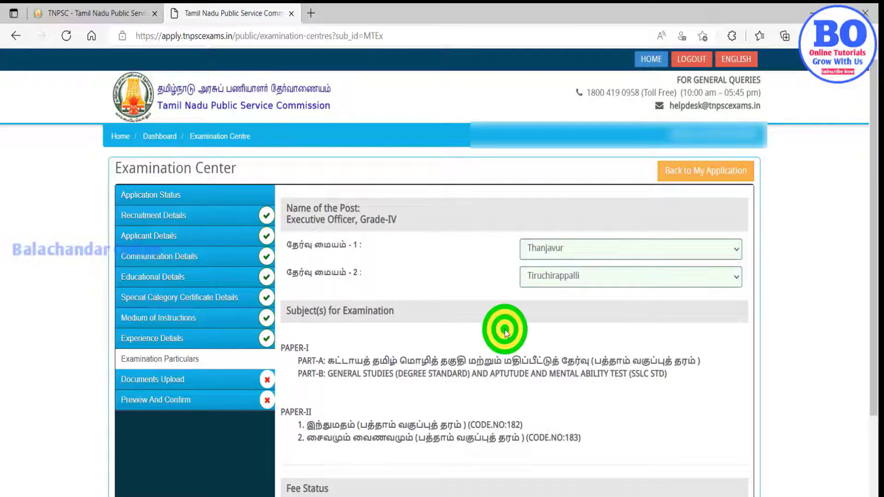
{"action": "left_click", "coordinate": [451, 324]}
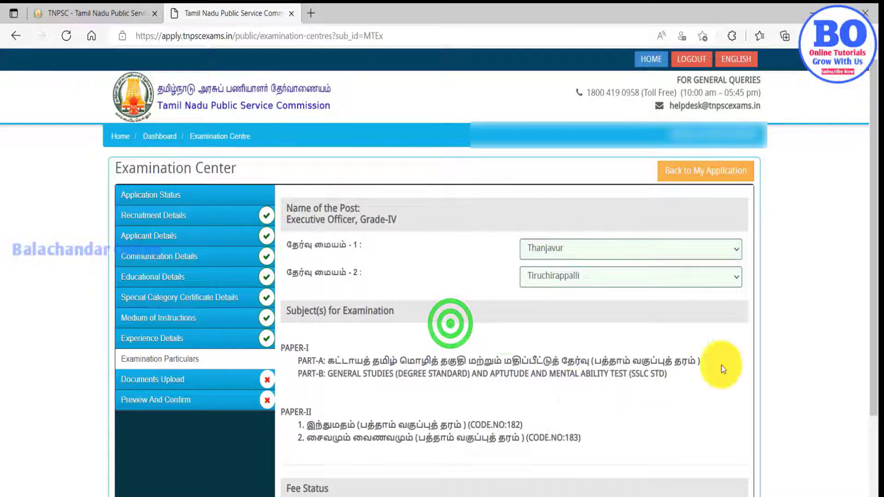
{"action": "left_click", "coordinate": [874, 319]}
{"action": "left_click", "coordinate": [504, 329]}
{"action": "left_click", "coordinate": [450, 325]}
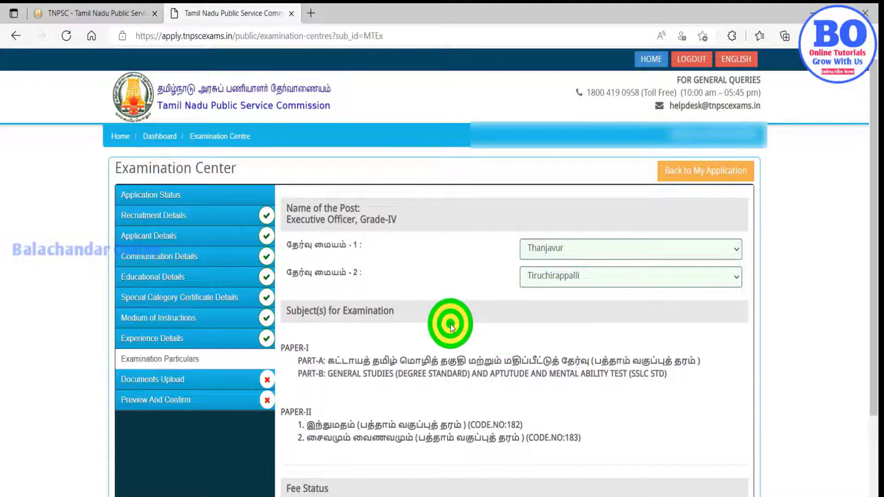
{"action": "left_click_drag", "start_coordinate": [874, 318], "coordinate": [875, 435]}
{"action": "left_click", "coordinate": [469, 435]}
{"action": "left_click", "coordinate": [720, 458]}
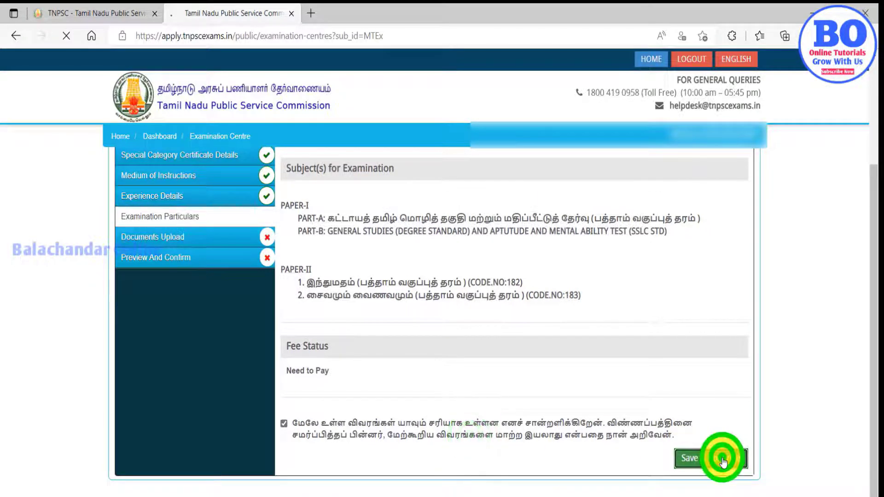
Clear the prompts again, re-tick the declaration and retry Save & Continue.
{"action": "left_click", "coordinate": [505, 331]}
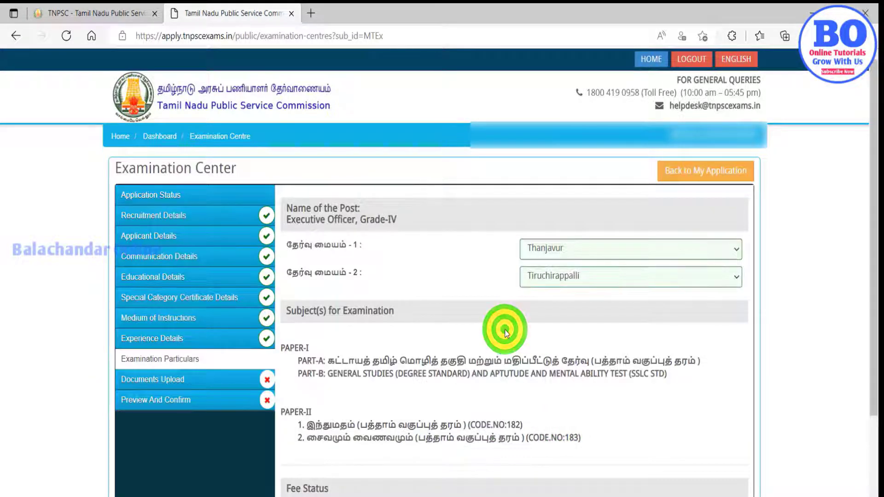
{"action": "left_click", "coordinate": [451, 325]}
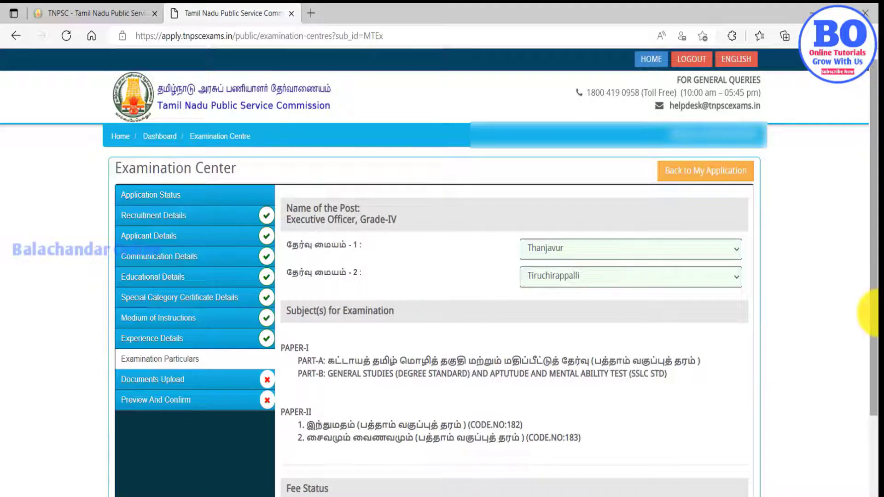
{"action": "left_click", "coordinate": [563, 428]}
{"action": "left_click", "coordinate": [505, 329]}
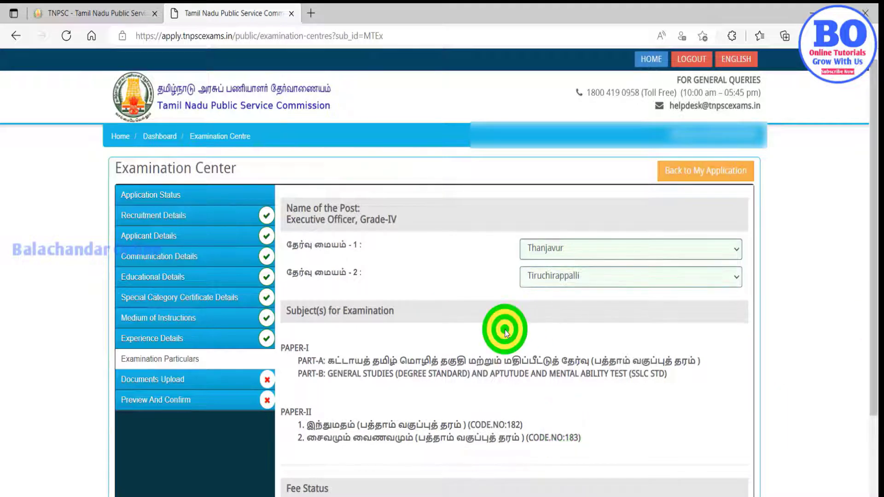
{"action": "left_click", "coordinate": [450, 324]}
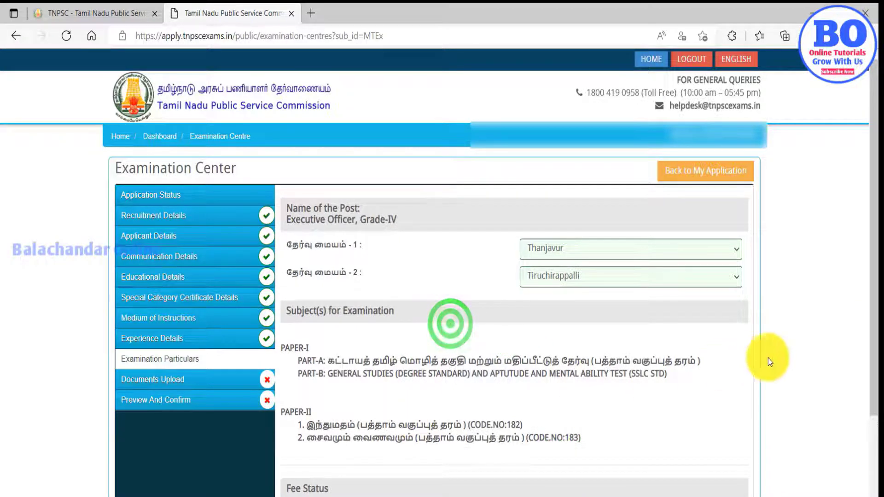
{"action": "left_click", "coordinate": [563, 428]}
{"action": "left_click", "coordinate": [504, 330]}
{"action": "left_click", "coordinate": [450, 324]}
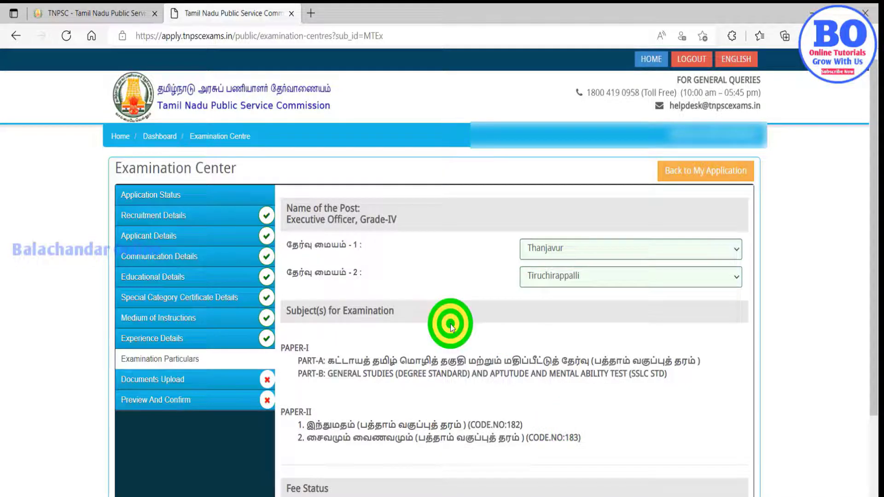
{"action": "left_click", "coordinate": [564, 428]}
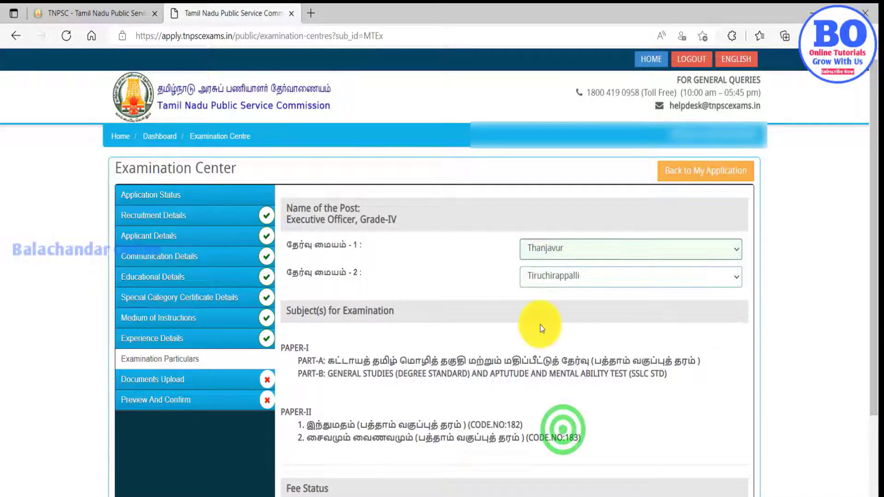
{"action": "left_click", "coordinate": [504, 329]}
{"action": "left_click", "coordinate": [450, 324]}
{"action": "left_click_drag", "start_coordinate": [872, 317], "coordinate": [870, 424]}
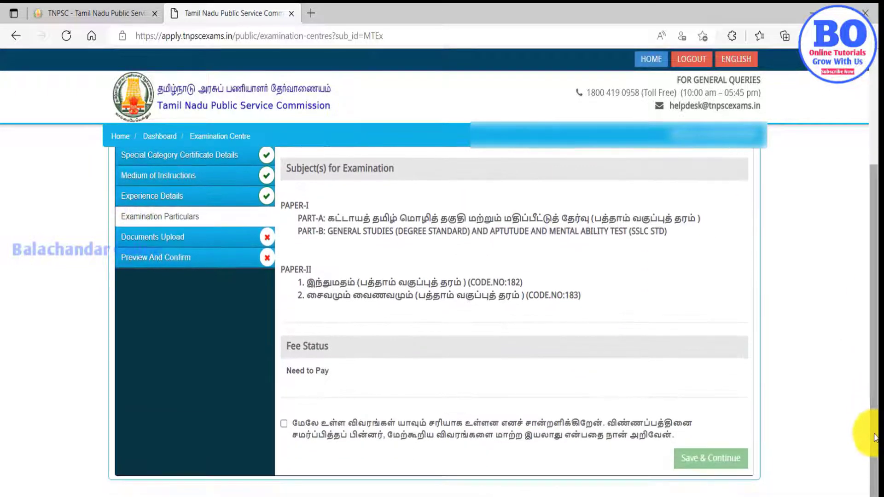
{"action": "left_click", "coordinate": [470, 440]}
{"action": "left_click", "coordinate": [722, 459]}
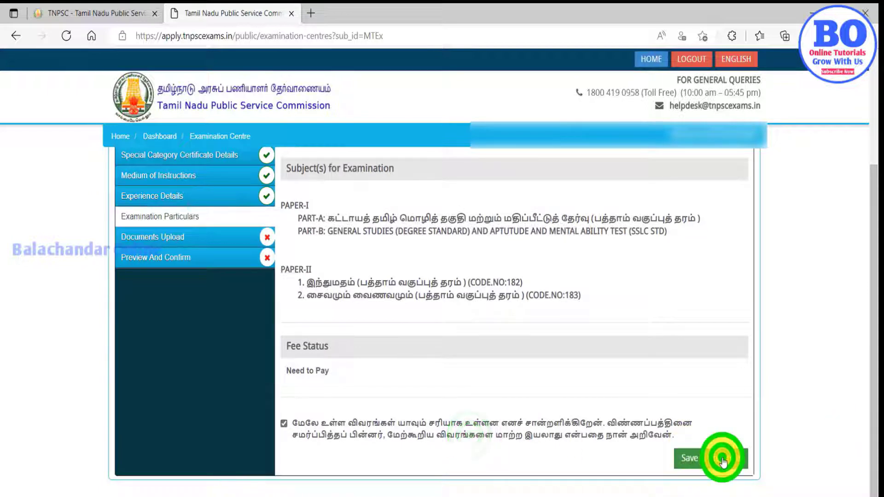
Tick the declaration once more and save the Thanjavur and Tiruchirappalli centre choices.
{"action": "left_click", "coordinate": [504, 330]}
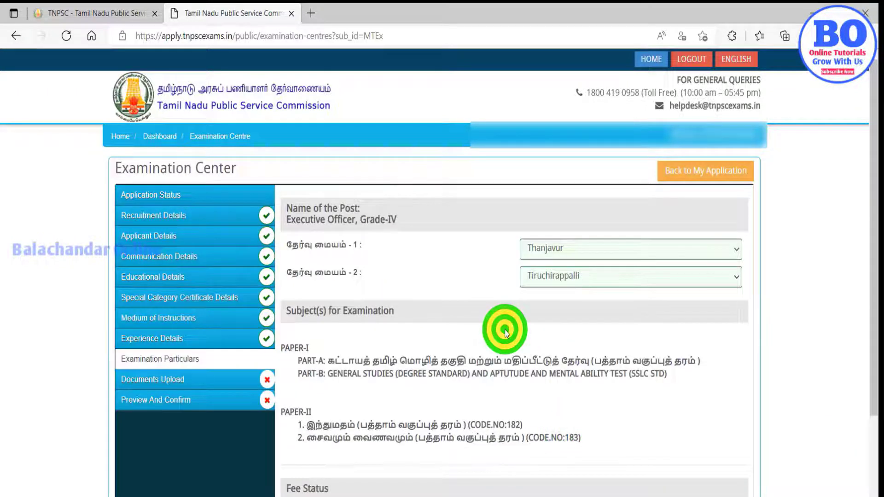
{"action": "left_click", "coordinate": [451, 324]}
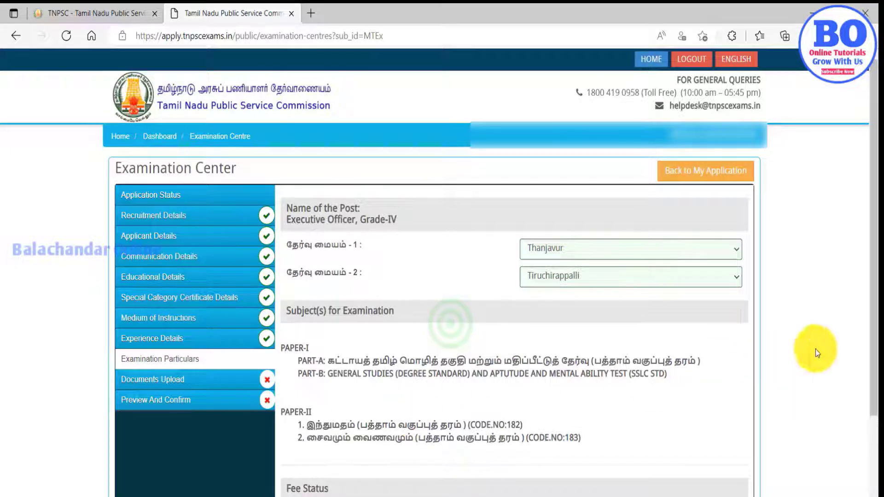
{"action": "left_click", "coordinate": [872, 318]}
{"action": "left_click", "coordinate": [505, 329]}
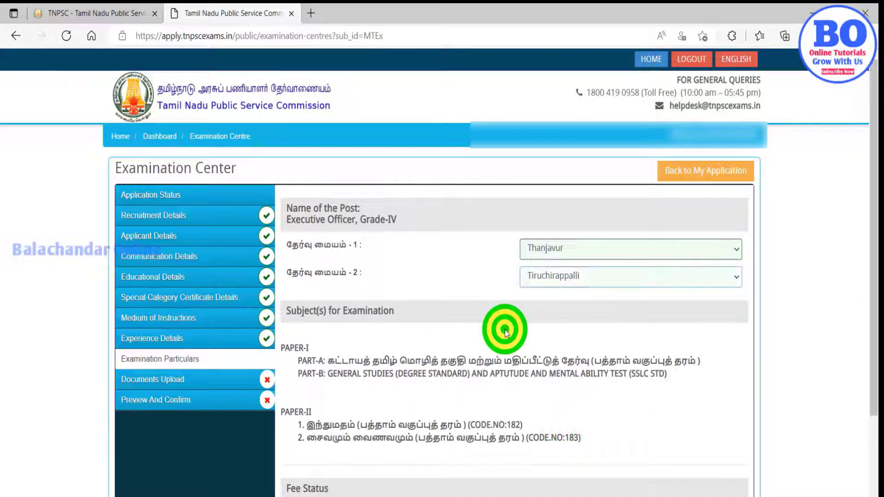
{"action": "left_click", "coordinate": [450, 324]}
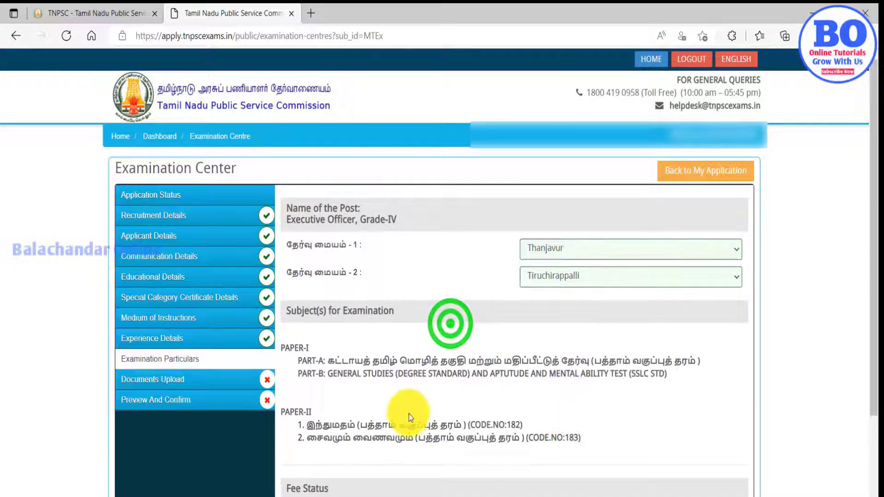
{"action": "left_click", "coordinate": [869, 320]}
{"action": "left_click", "coordinate": [505, 330]}
{"action": "left_click", "coordinate": [451, 325]}
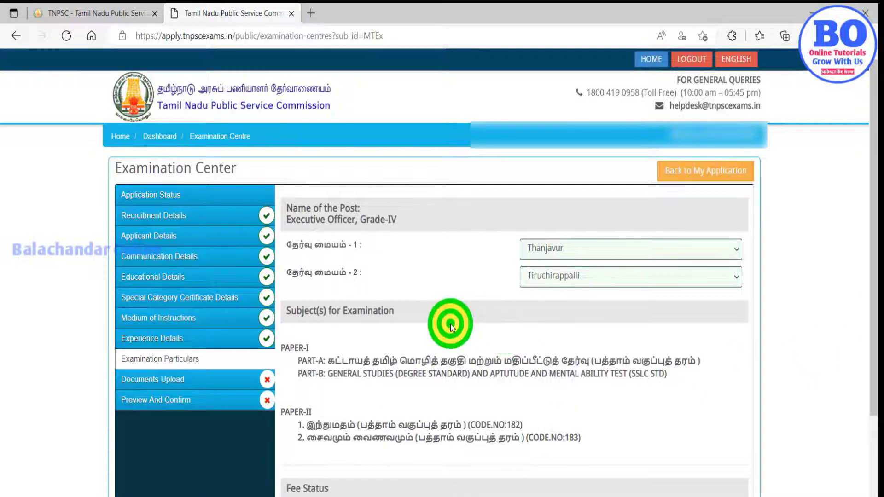
{"action": "left_click", "coordinate": [869, 317]}
{"action": "left_click", "coordinate": [562, 429]}
{"action": "left_click", "coordinate": [503, 327]}
{"action": "left_click", "coordinate": [450, 324]}
{"action": "left_click", "coordinate": [875, 319]}
{"action": "left_click_drag", "start_coordinate": [875, 319], "coordinate": [869, 424]}
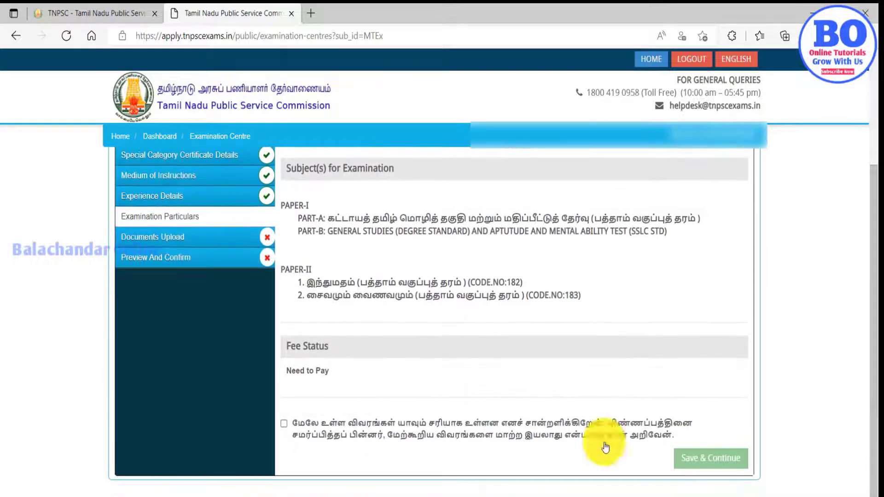
{"action": "left_click", "coordinate": [468, 433]}
{"action": "left_click", "coordinate": [723, 460]}
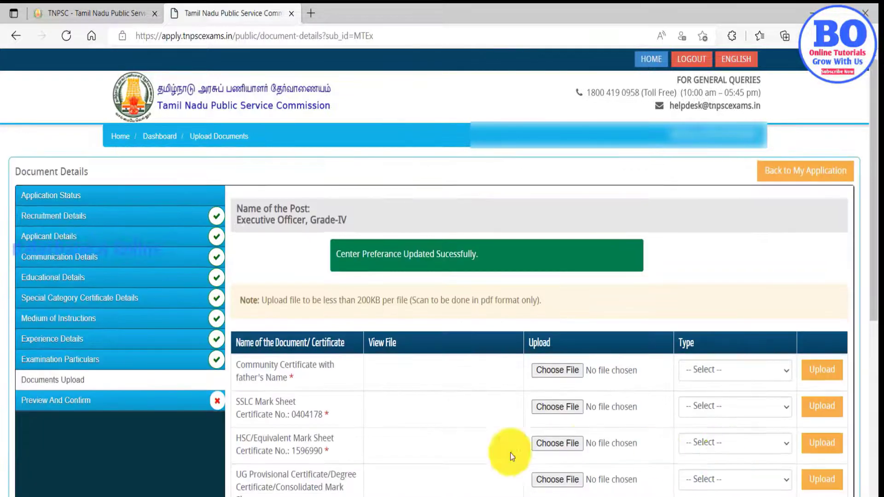
Scroll through the certificate rows and begin choosing MBA_compressed.pdf for the PG certificate.
{"action": "left_click_drag", "start_coordinate": [872, 272], "coordinate": [872, 331]}
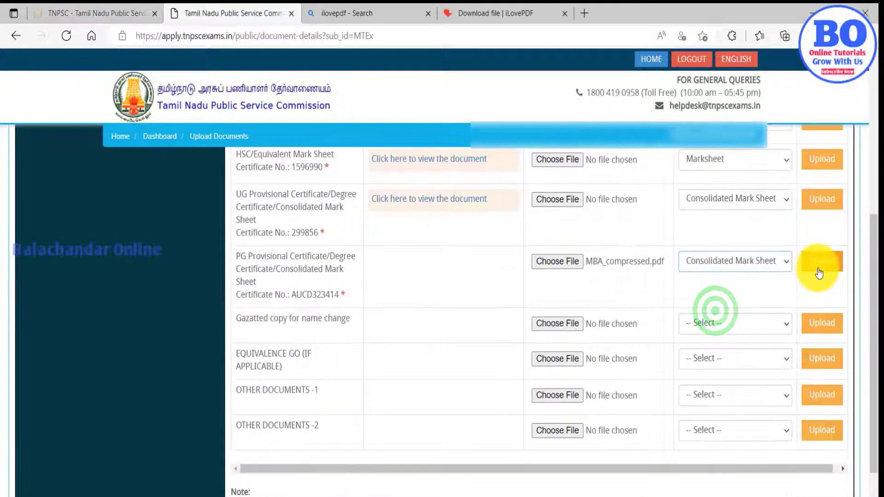
{"action": "left_click", "coordinate": [820, 261]}
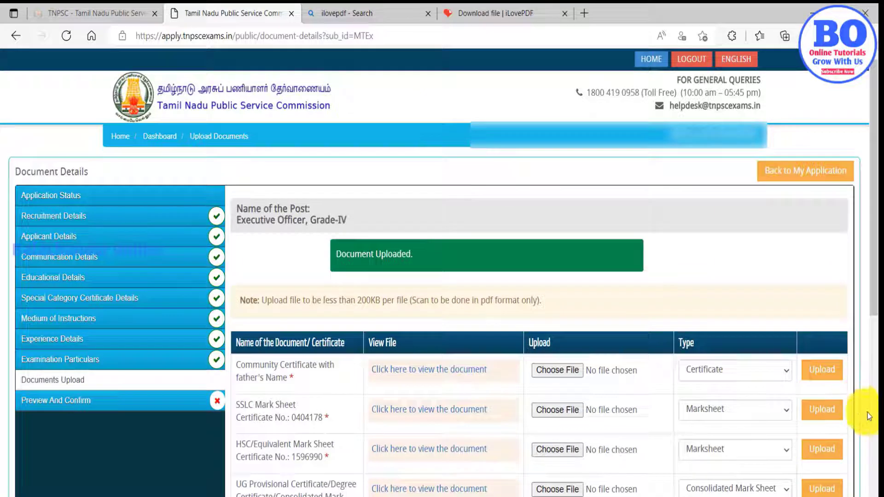
{"action": "left_click_drag", "start_coordinate": [872, 282], "coordinate": [874, 452]}
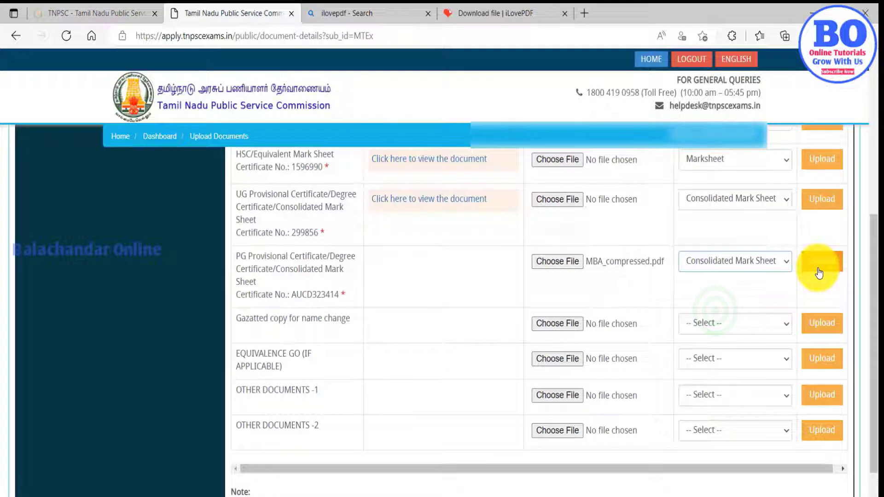
Upload MBA_compressed.pdf as the PG Consolidated Mark Sheet and save the documents.
{"action": "left_click", "coordinate": [817, 263]}
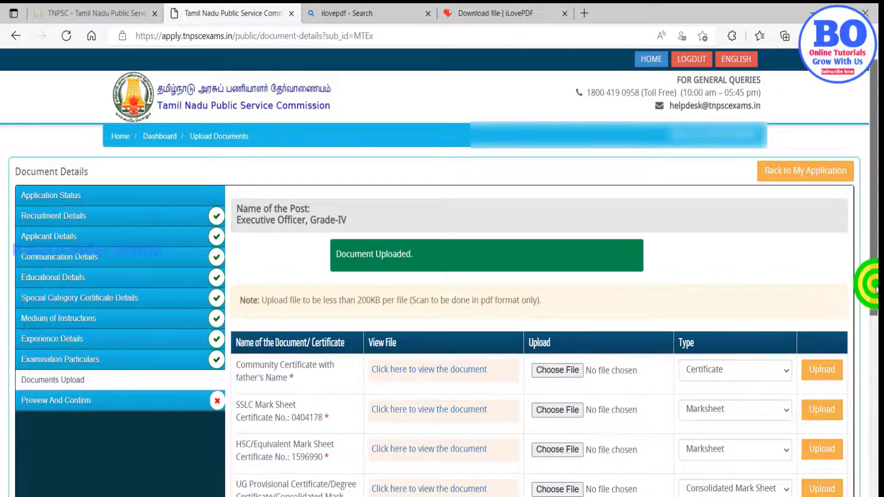
{"action": "scroll", "coordinate": [871, 382], "scroll_direction": "down", "scroll_amount": 4}
{"action": "scroll", "coordinate": [872, 383], "scroll_direction": "down", "scroll_amount": 5}
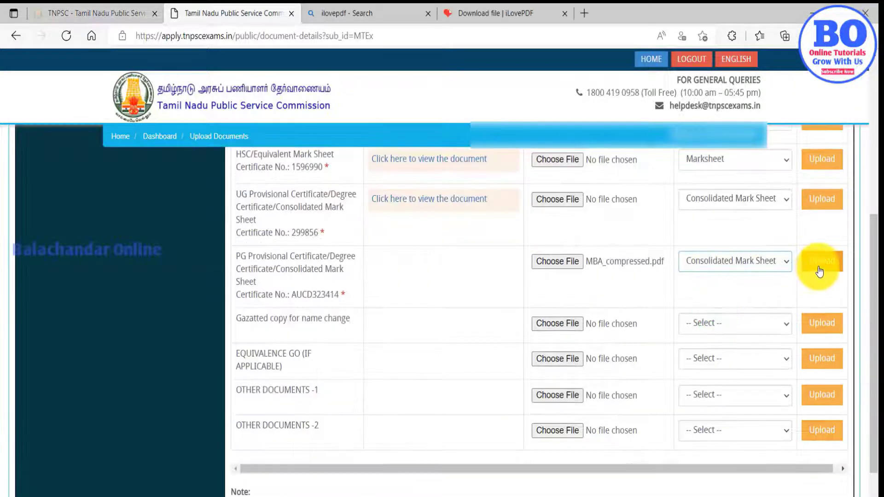
{"action": "left_click", "coordinate": [815, 282]}
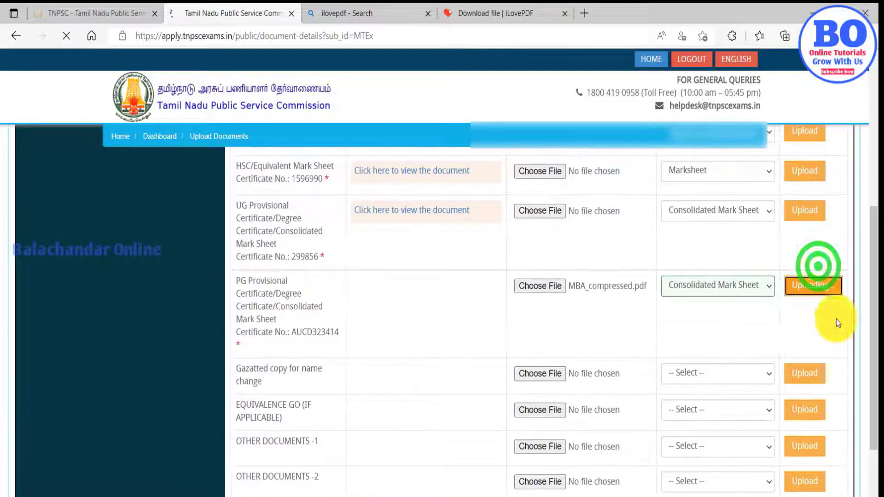
{"action": "scroll", "coordinate": [877, 340], "scroll_direction": "down", "scroll_amount": 7}
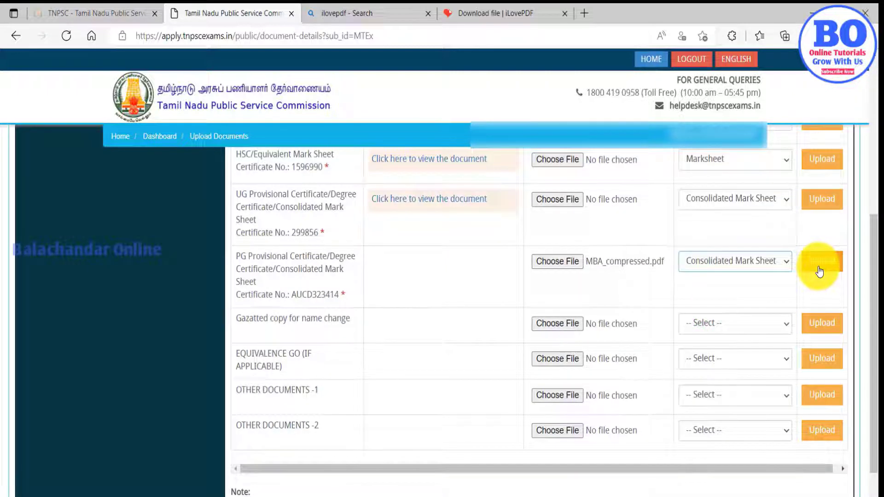
{"action": "left_click", "coordinate": [818, 272]}
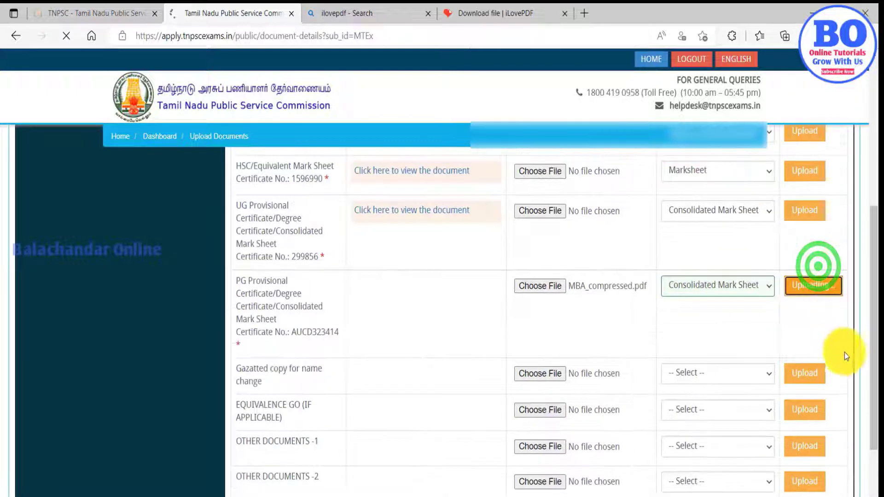
{"action": "scroll", "coordinate": [876, 288], "scroll_direction": "down", "scroll_amount": 9}
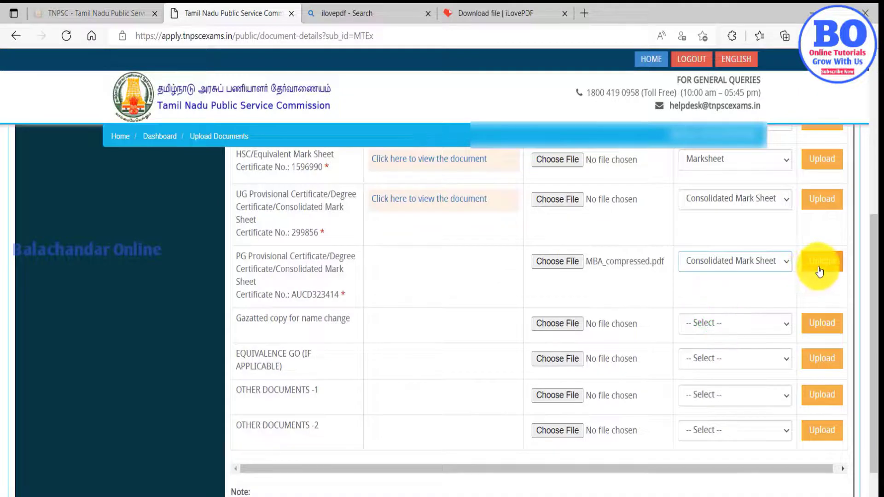
{"action": "left_click", "coordinate": [817, 261]}
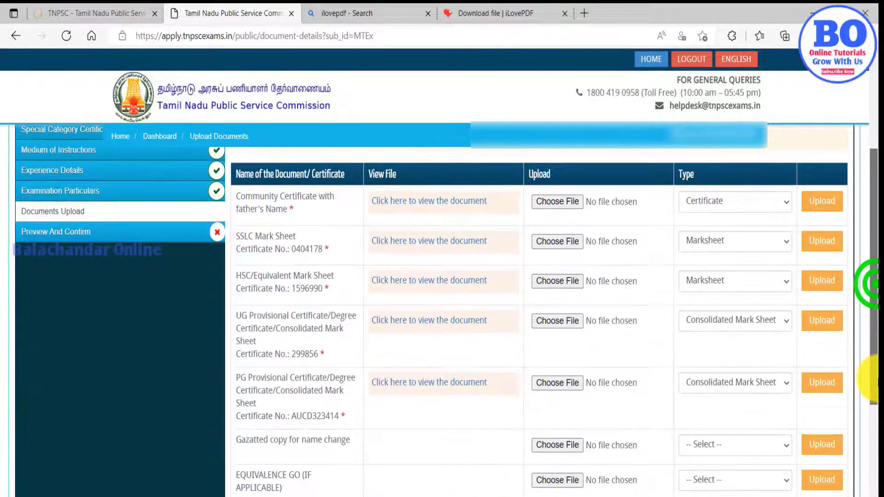
{"action": "scroll", "coordinate": [872, 379], "scroll_direction": "down", "scroll_amount": 5}
{"action": "left_click", "coordinate": [532, 469]}
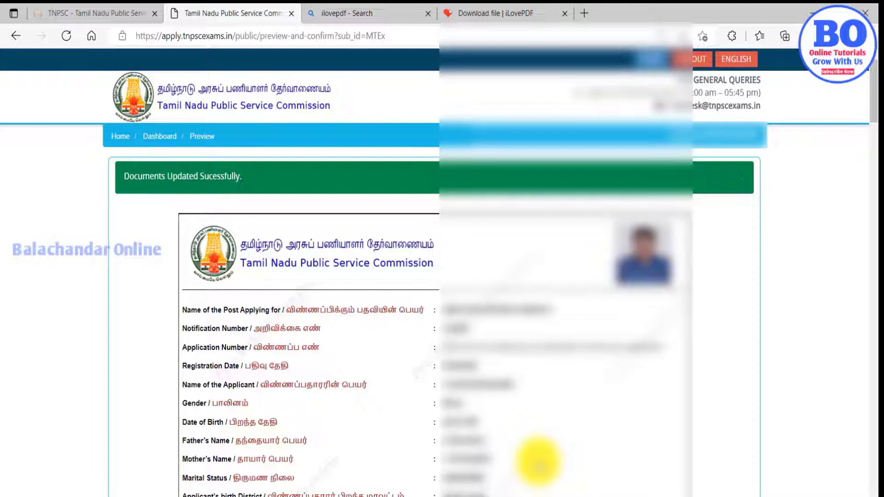
Scroll through the Preview page sections down to the educational details and Declaration.
{"action": "scroll", "coordinate": [538, 463], "scroll_direction": "down", "scroll_amount": 4}
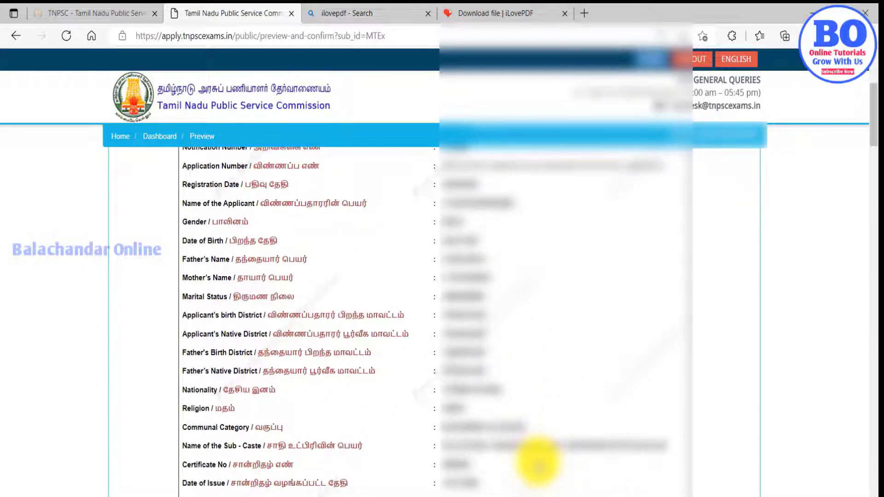
{"action": "scroll", "coordinate": [538, 463], "scroll_direction": "down", "scroll_amount": 5}
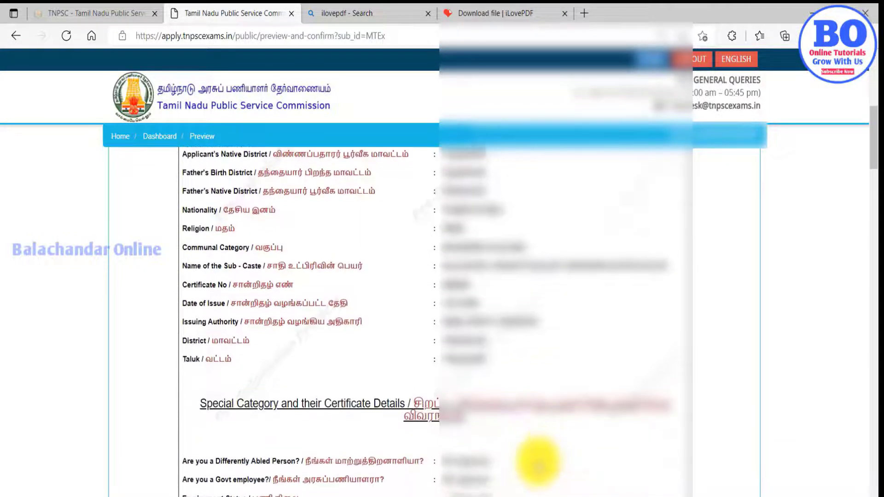
{"action": "scroll", "coordinate": [538, 463], "scroll_direction": "down", "scroll_amount": 9}
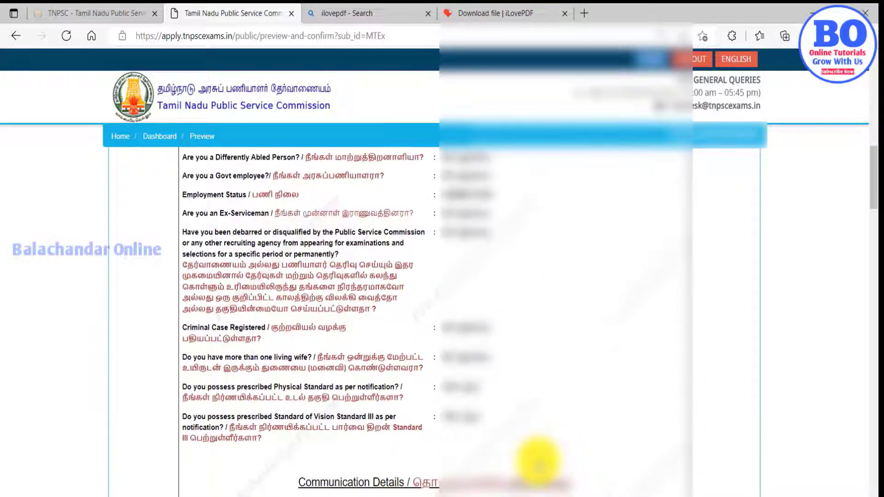
{"action": "scroll", "coordinate": [537, 463], "scroll_direction": "down", "scroll_amount": 1}
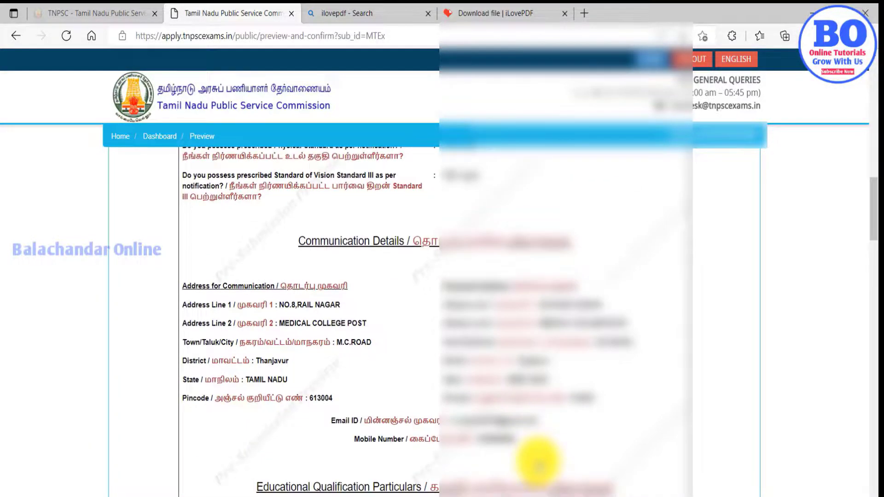
{"action": "scroll", "coordinate": [538, 463], "scroll_direction": "down", "scroll_amount": 10}
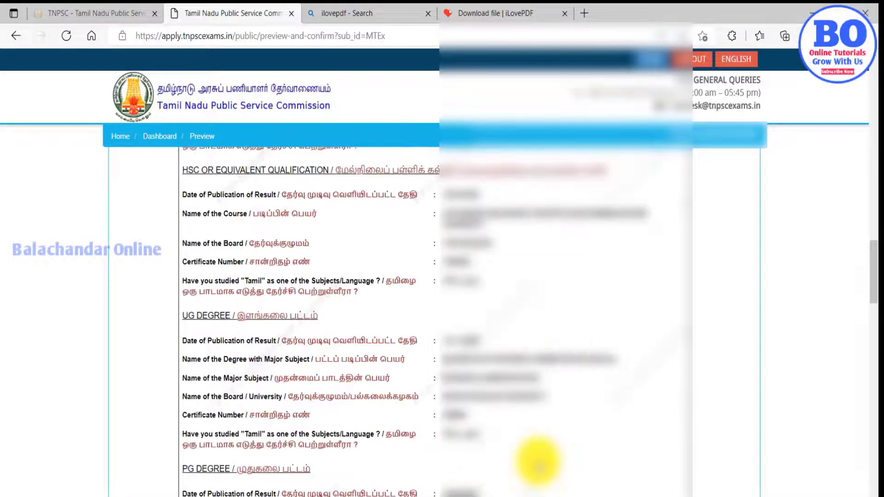
{"action": "scroll", "coordinate": [538, 463], "scroll_direction": "down", "scroll_amount": 3}
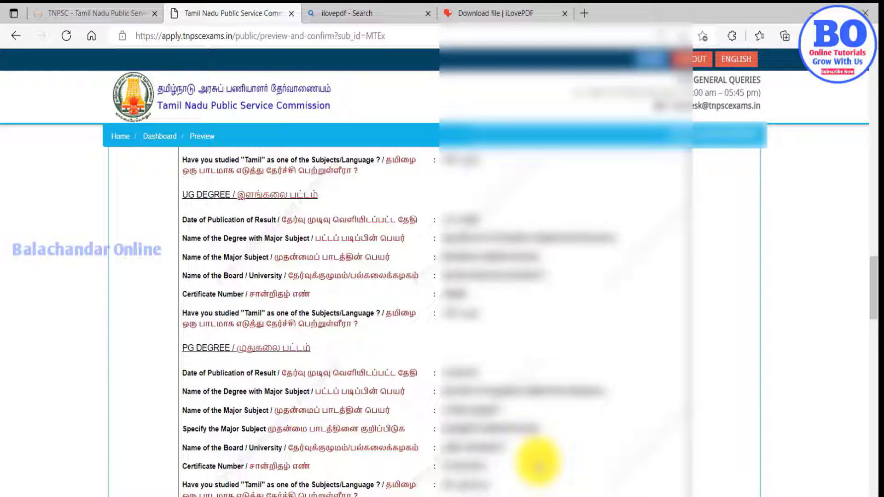
{"action": "scroll", "coordinate": [538, 462], "scroll_direction": "down", "scroll_amount": 3}
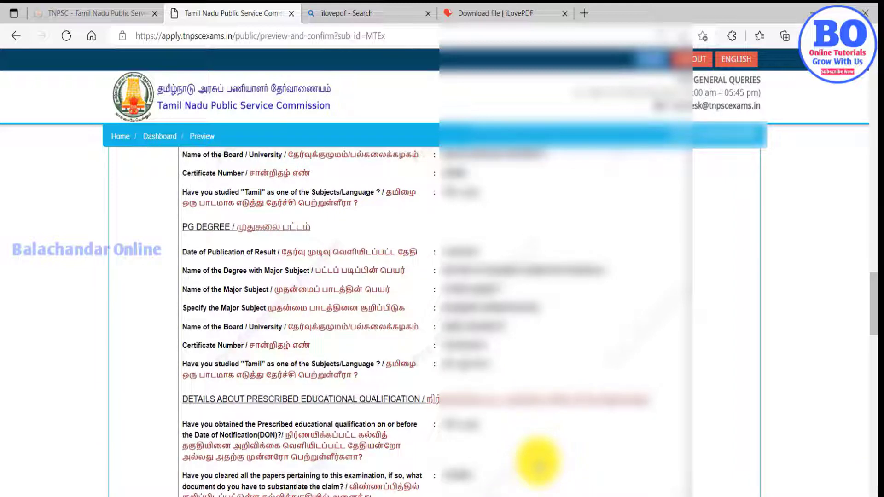
{"action": "scroll", "coordinate": [538, 462], "scroll_direction": "down", "scroll_amount": 8}
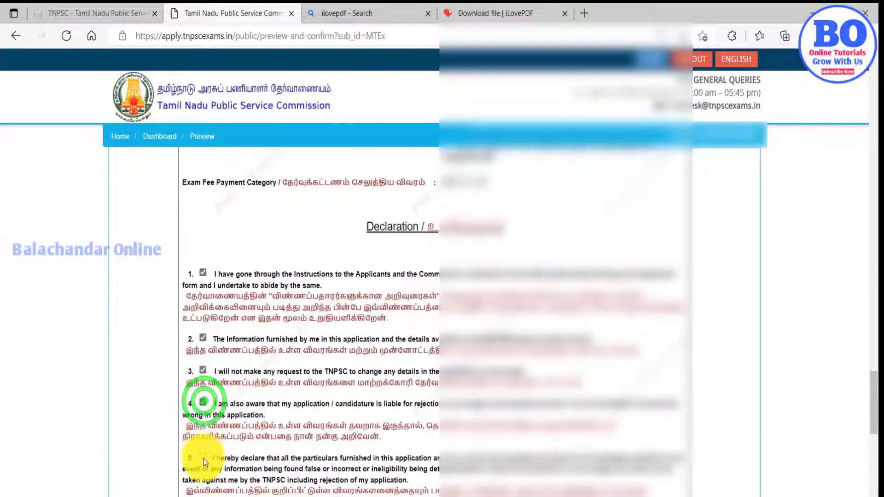
Tick declaration items 6 through 12 on the Preview page.
{"action": "left_click", "coordinate": [873, 412]}
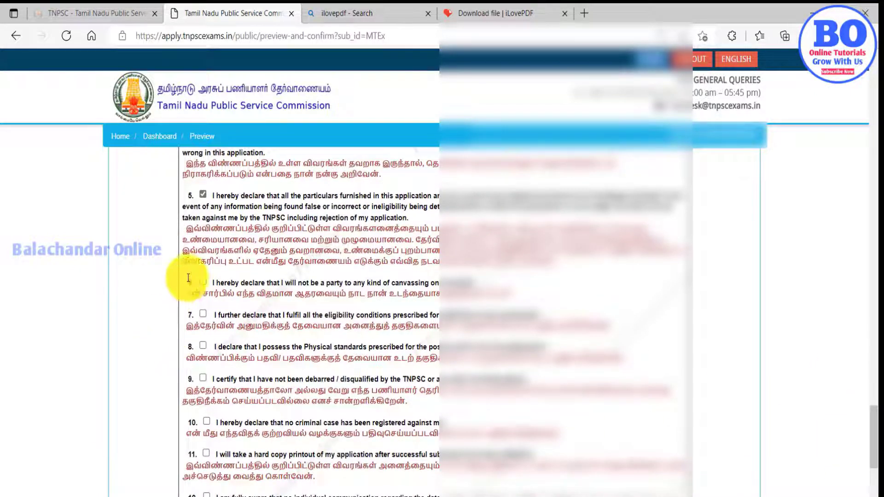
{"action": "left_click", "coordinate": [203, 282]}
{"action": "left_click", "coordinate": [204, 314]}
{"action": "left_click", "coordinate": [203, 346]}
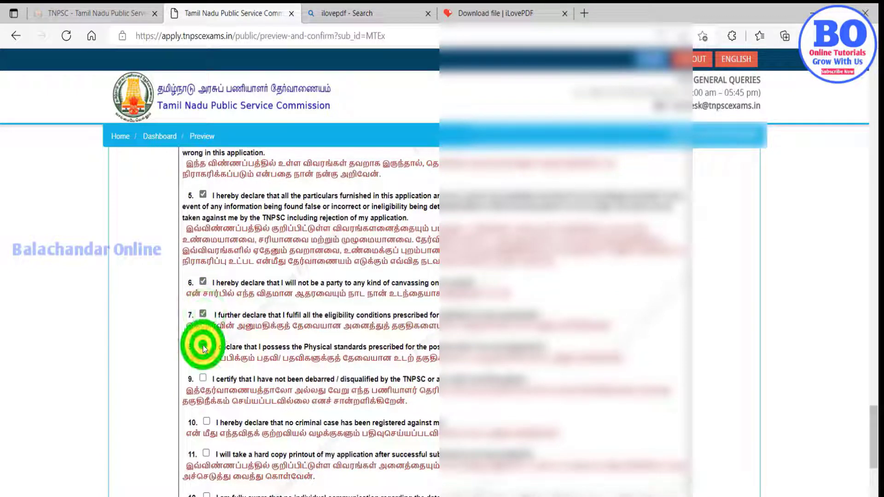
{"action": "left_click", "coordinate": [203, 378]}
{"action": "left_click", "coordinate": [206, 420]}
{"action": "left_click", "coordinate": [206, 453]}
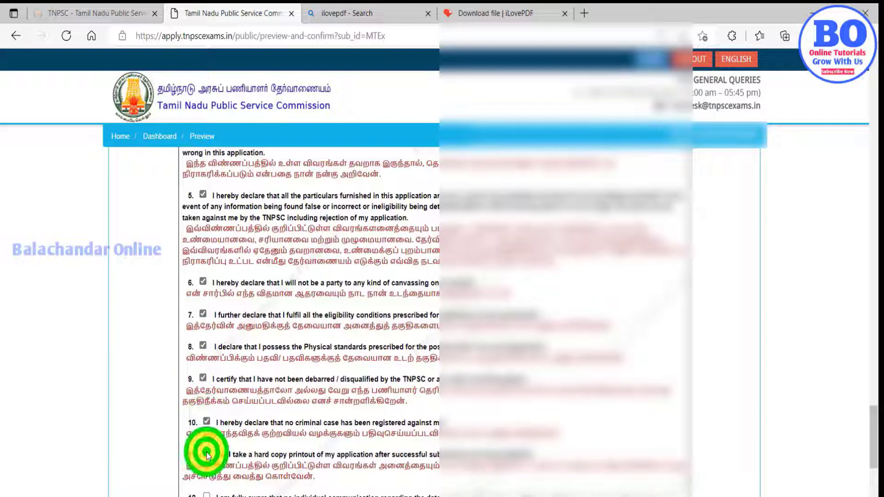
{"action": "left_click", "coordinate": [207, 495]}
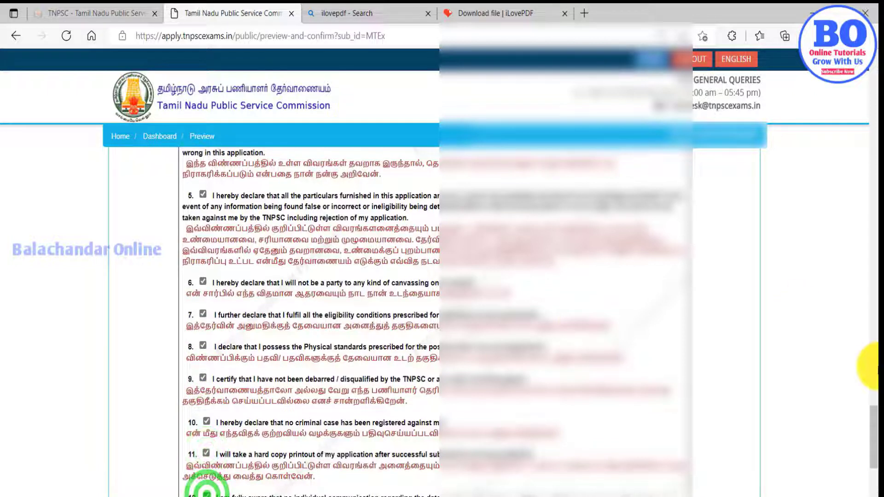
Tick declarations 13 to 16 and 'I CONFIRM THE ABOVE', then request final submission.
{"action": "left_click_drag", "start_coordinate": [877, 432], "coordinate": [876, 460]}
{"action": "left_click", "coordinate": [207, 353]}
{"action": "left_click", "coordinate": [205, 384]}
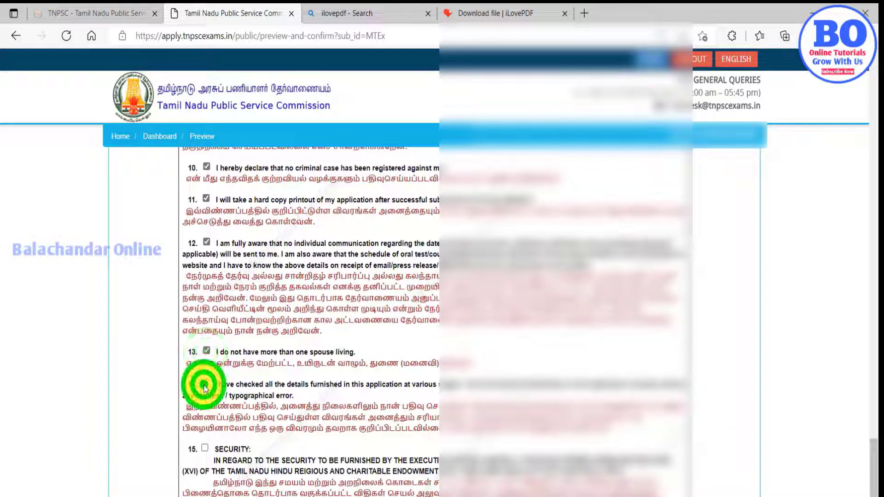
{"action": "left_click", "coordinate": [205, 448]}
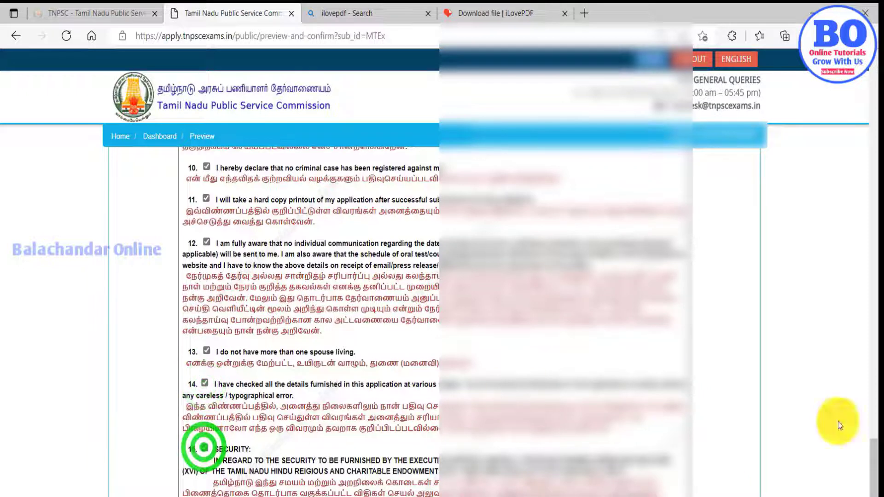
{"action": "left_click", "coordinate": [872, 491]}
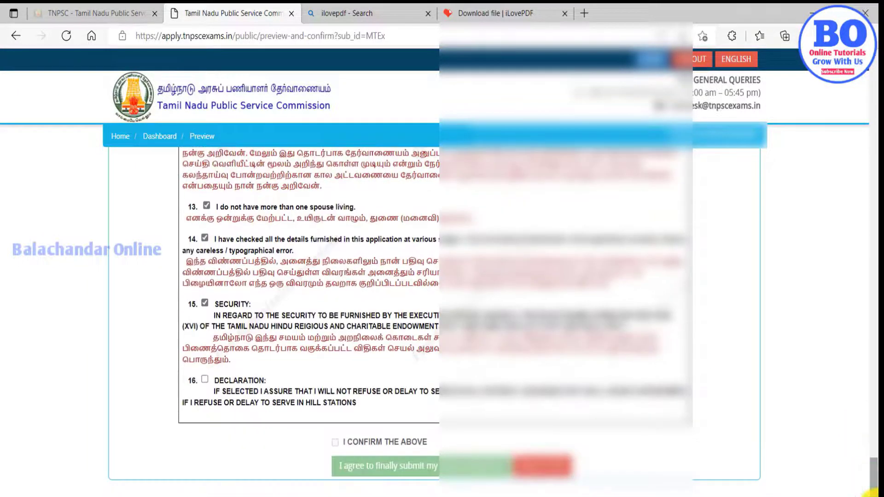
{"action": "left_click", "coordinate": [206, 379]}
{"action": "left_click", "coordinate": [331, 443]}
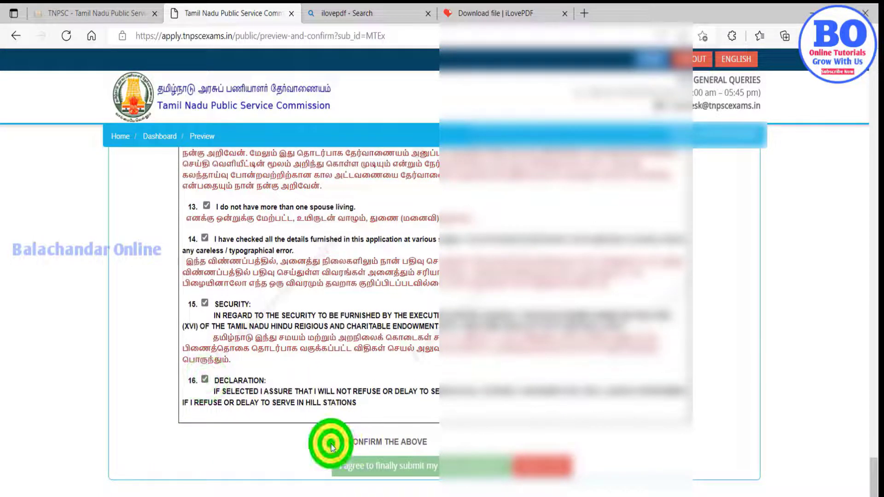
{"action": "left_click", "coordinate": [335, 444]}
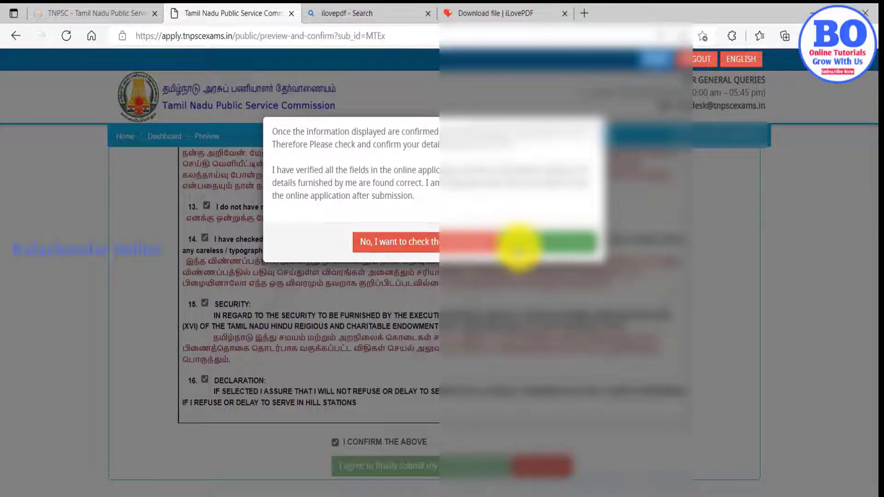
Confirm final submission, tick the verification declaration and proceed to fee payment.
{"action": "left_click", "coordinate": [524, 247]}
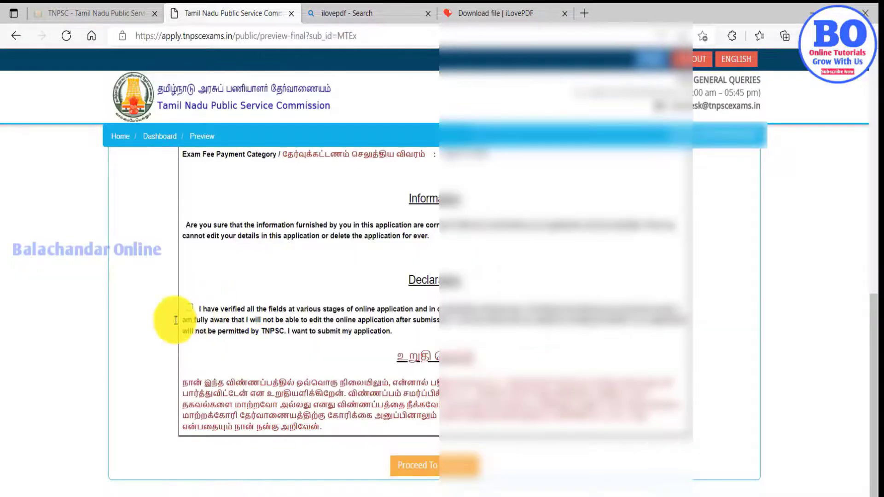
{"action": "left_click", "coordinate": [190, 307]}
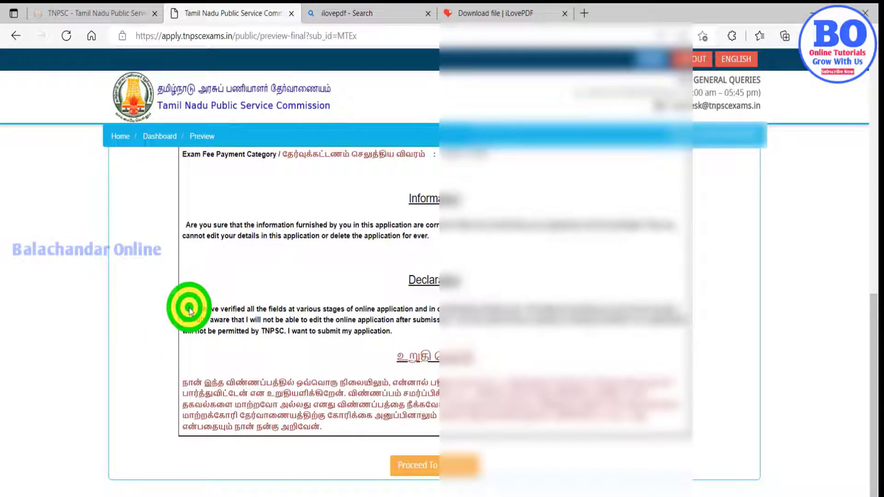
{"action": "left_click", "coordinate": [454, 466]}
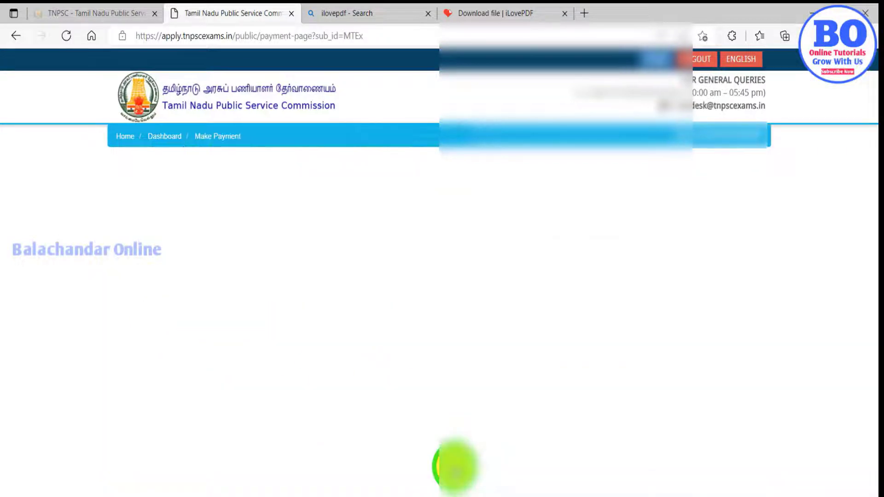
Choose the SBI gateway, ONLINE payment type and Debit Card, then proceed to pay.
{"action": "left_click", "coordinate": [486, 302]}
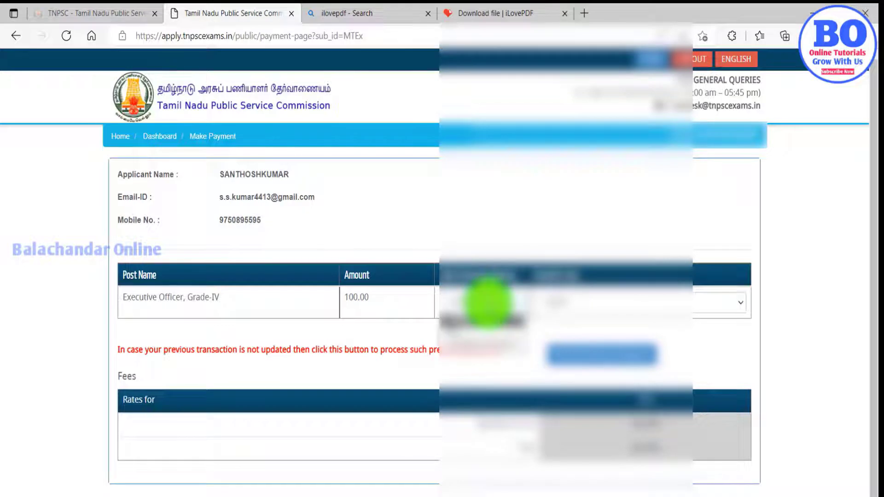
{"action": "left_click", "coordinate": [477, 329]}
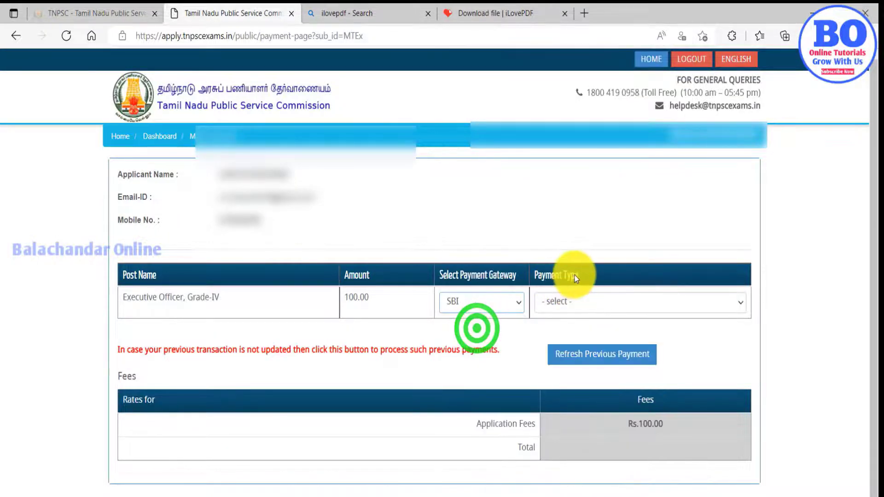
{"action": "left_click", "coordinate": [585, 299]}
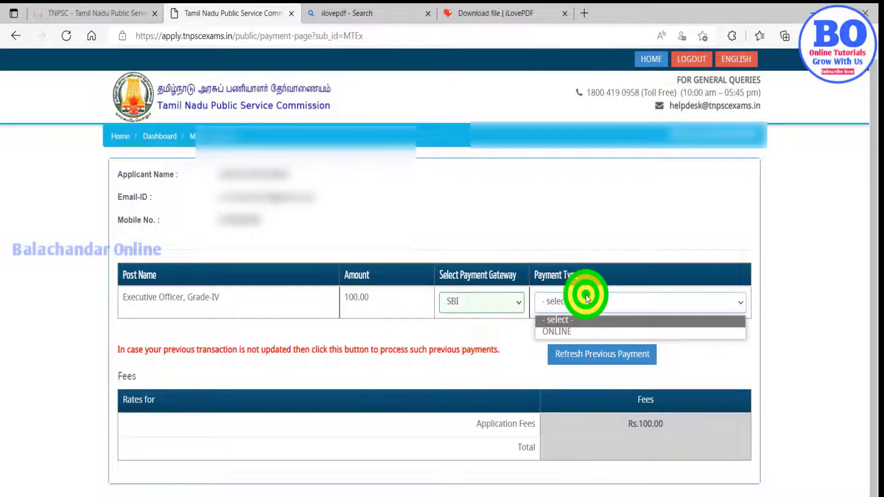
{"action": "left_click", "coordinate": [553, 333]}
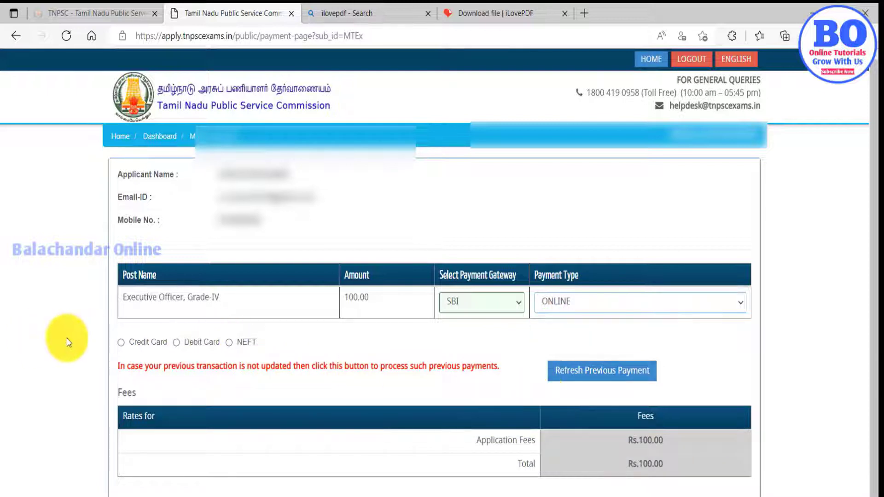
{"action": "left_click", "coordinate": [202, 343]}
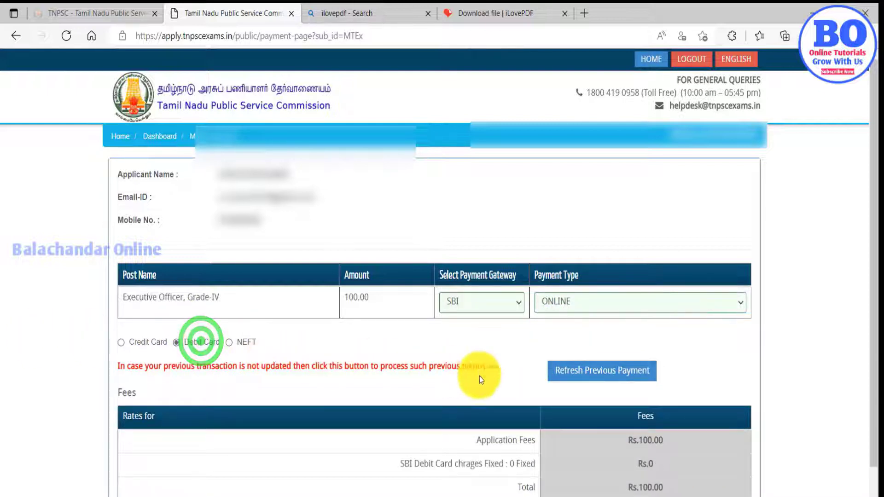
{"action": "left_click_drag", "start_coordinate": [868, 297], "coordinate": [870, 364]}
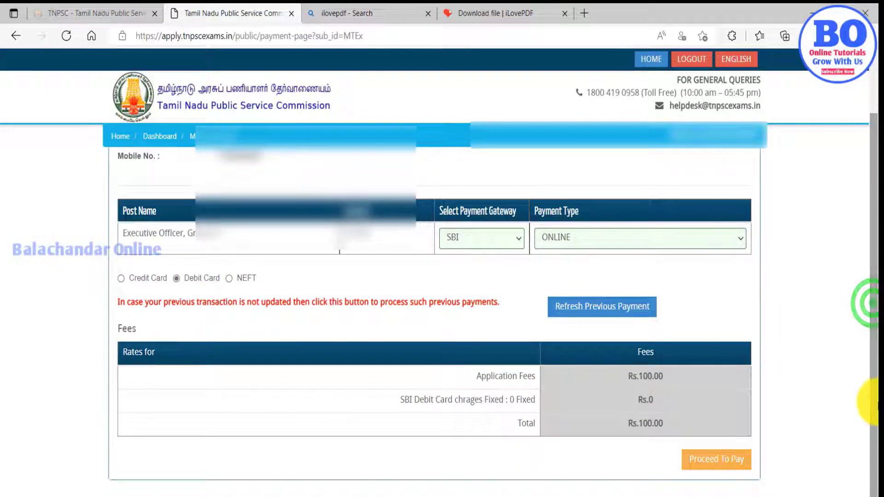
{"action": "left_click", "coordinate": [720, 456]}
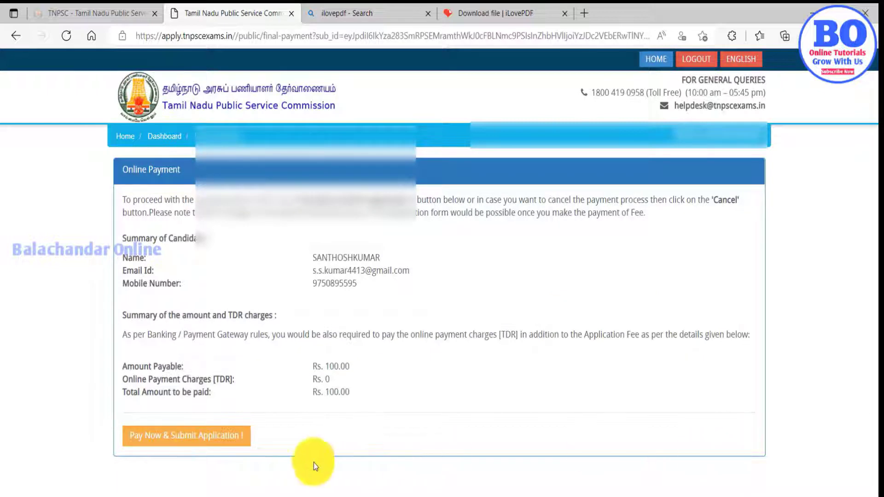
Pay the Rs. 100 fee in SBI MOPS using an Other Bank Debit Card, entering the card details.
{"action": "left_click", "coordinate": [193, 436]}
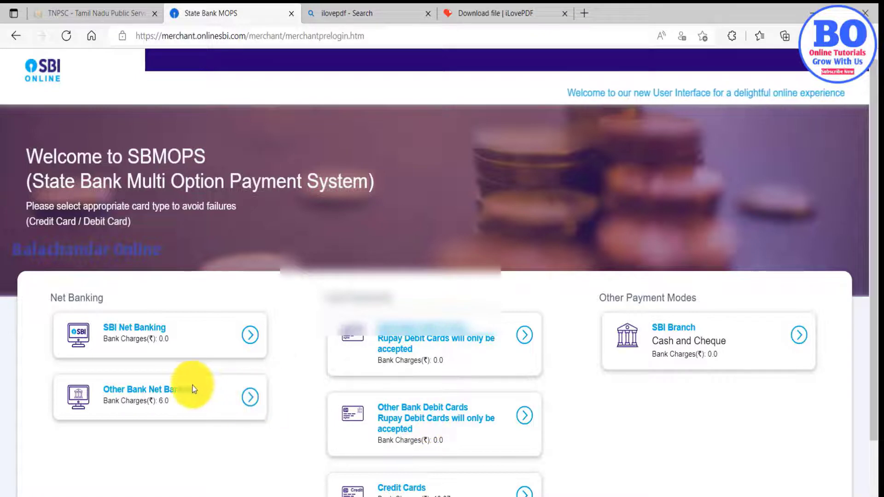
{"action": "left_click", "coordinate": [420, 414]}
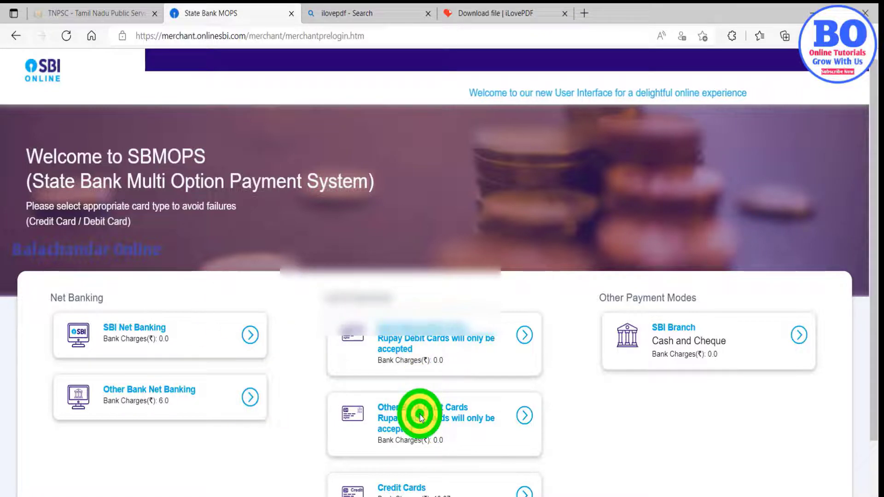
{"action": "left_click", "coordinate": [528, 420]}
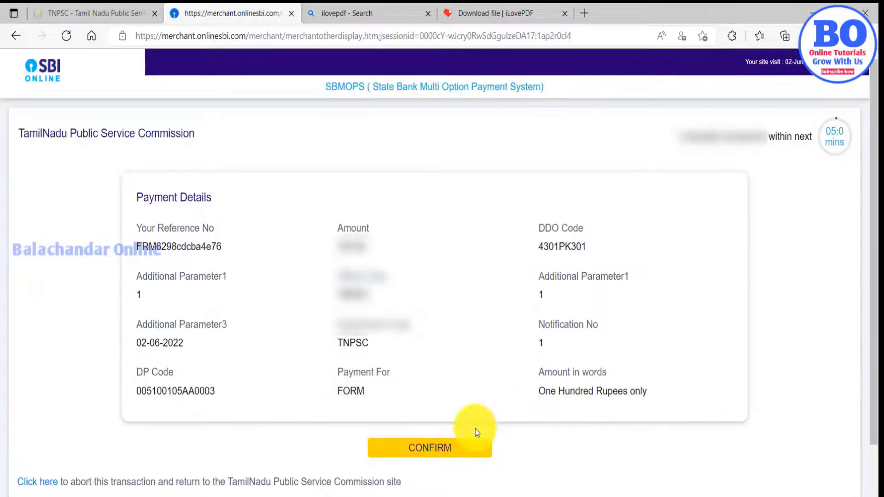
{"action": "left_click", "coordinate": [465, 448]}
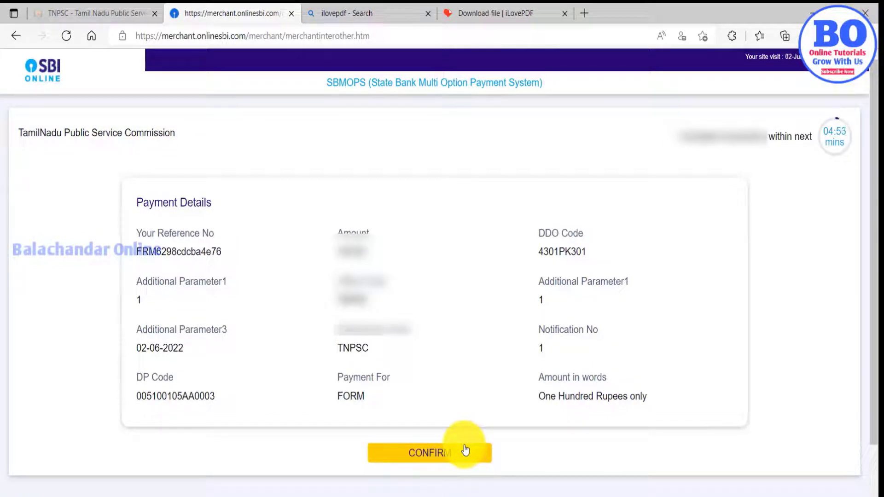
{"action": "left_click", "coordinate": [442, 457]}
{"action": "left_click", "coordinate": [440, 458]}
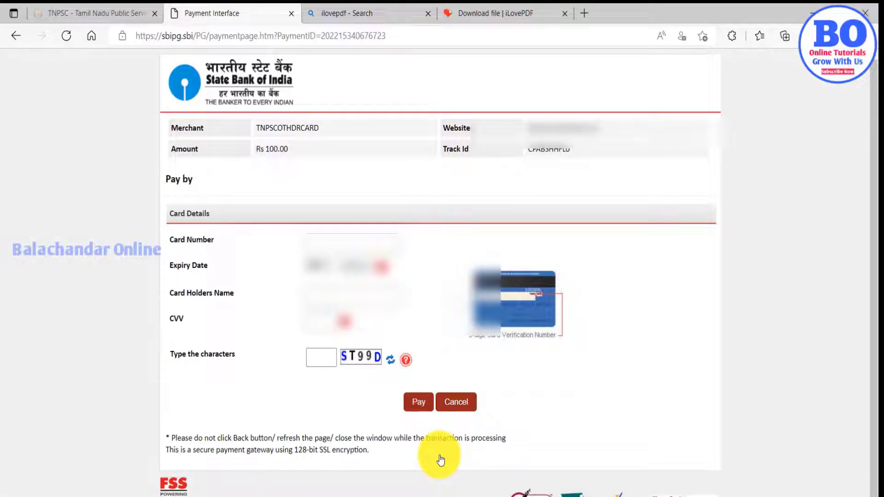
{"action": "left_click", "coordinate": [347, 243]}
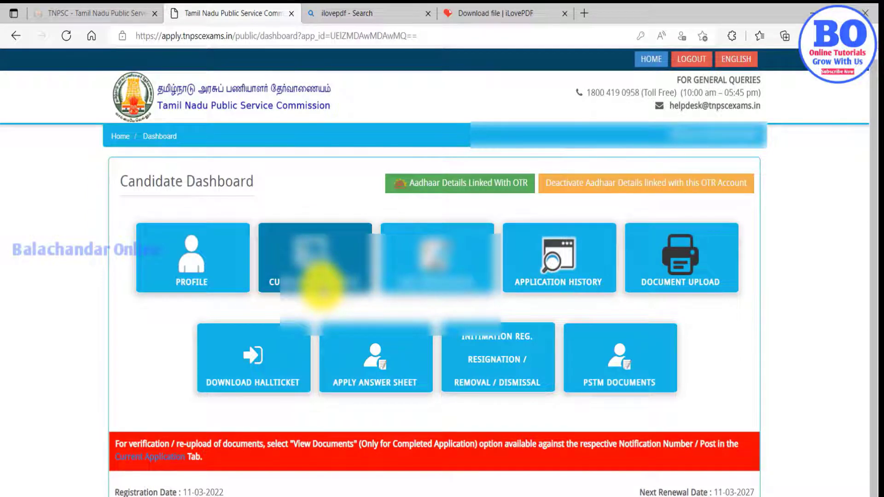
Open Make Payment for Executive Officer, Grade-IV and list previous payments, including the successful SBI Rs 100.
{"action": "left_click", "coordinate": [323, 285]}
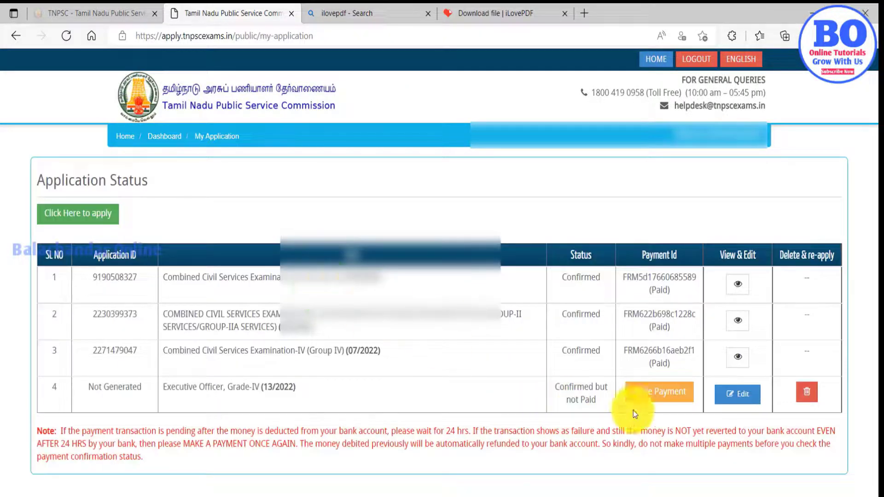
{"action": "left_click", "coordinate": [667, 402]}
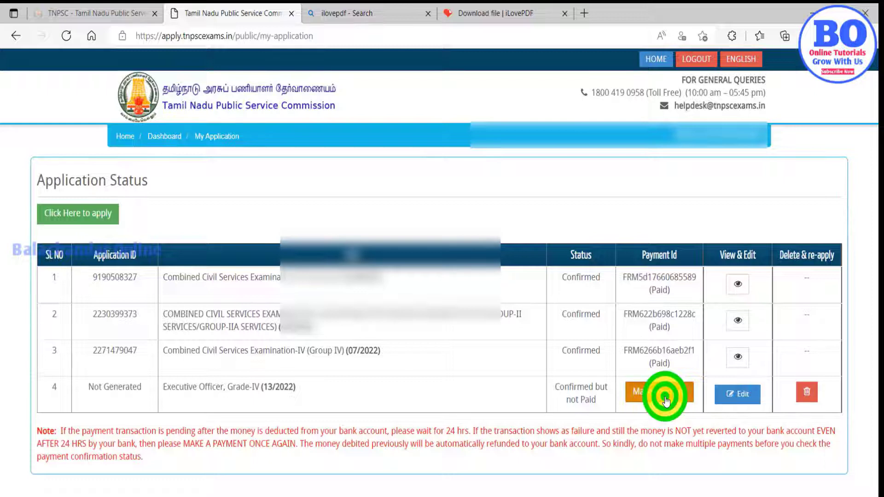
{"action": "left_click", "coordinate": [585, 249]}
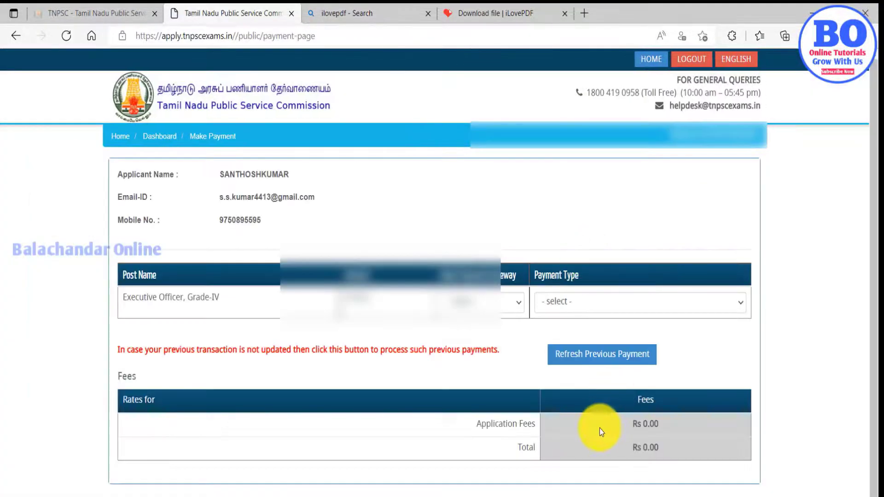
{"action": "left_click", "coordinate": [585, 353]}
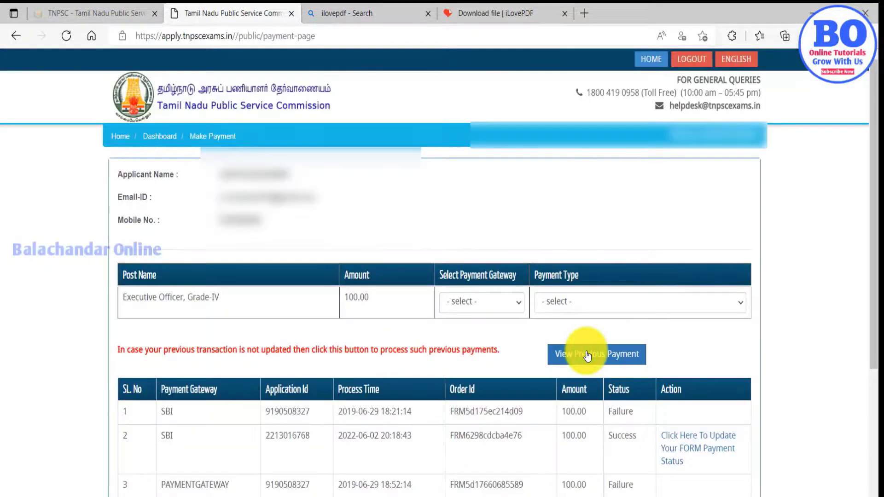
{"action": "left_click", "coordinate": [587, 355]}
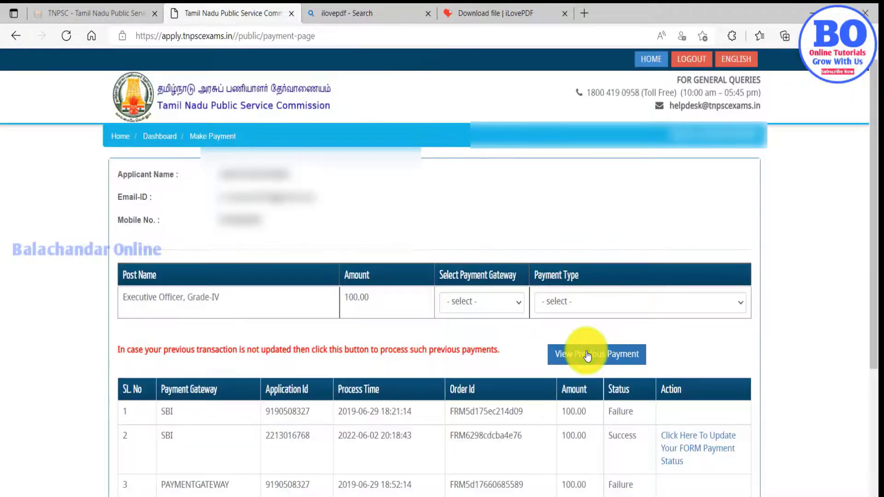
{"action": "left_click", "coordinate": [587, 355]}
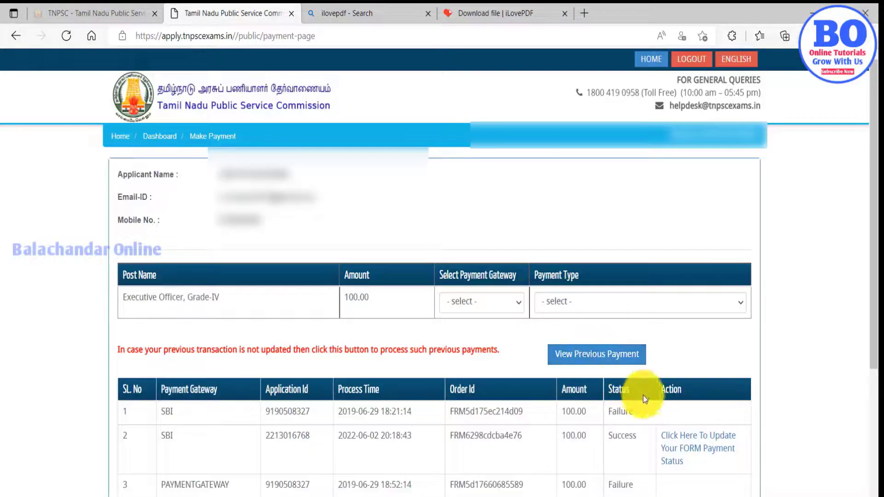
{"action": "left_click", "coordinate": [874, 339]}
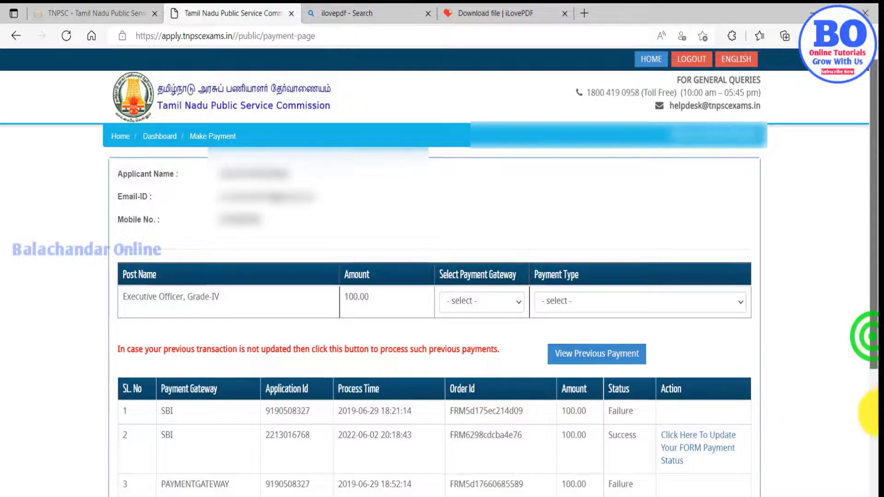
{"action": "left_click_drag", "start_coordinate": [874, 339], "coordinate": [872, 446]}
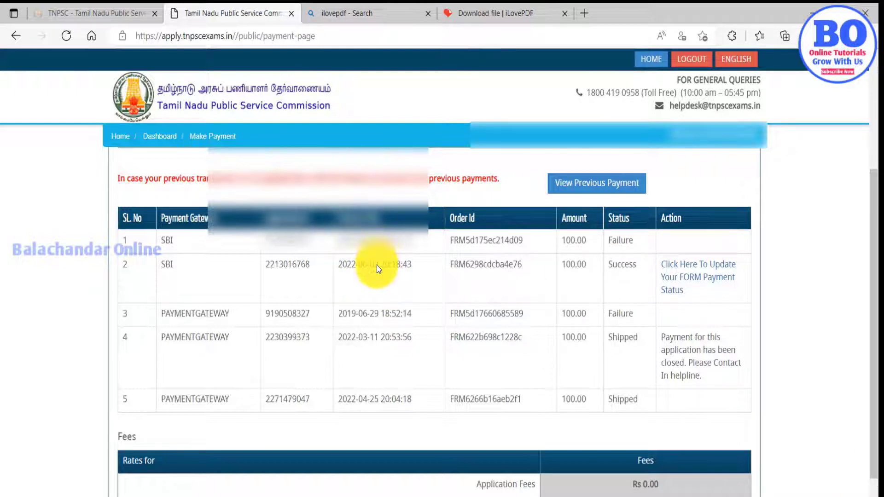
Update the form payment status and open the final application printout.
{"action": "left_click", "coordinate": [700, 279]}
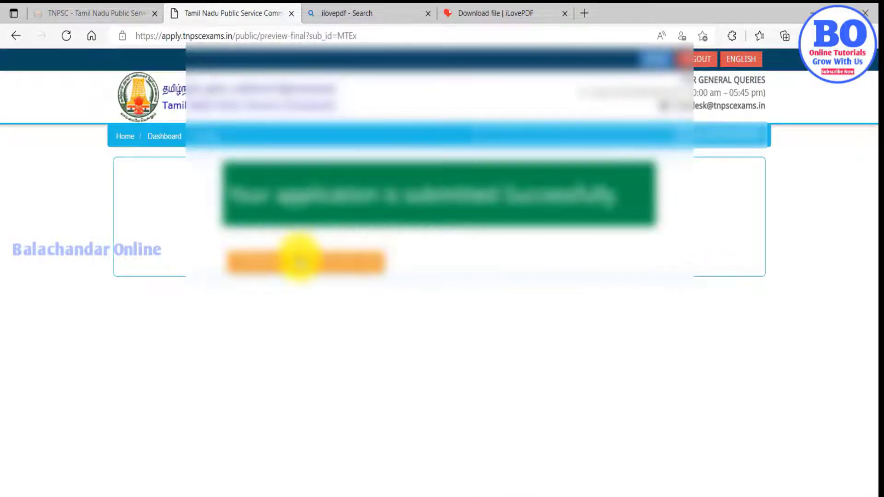
{"action": "left_click", "coordinate": [299, 256]}
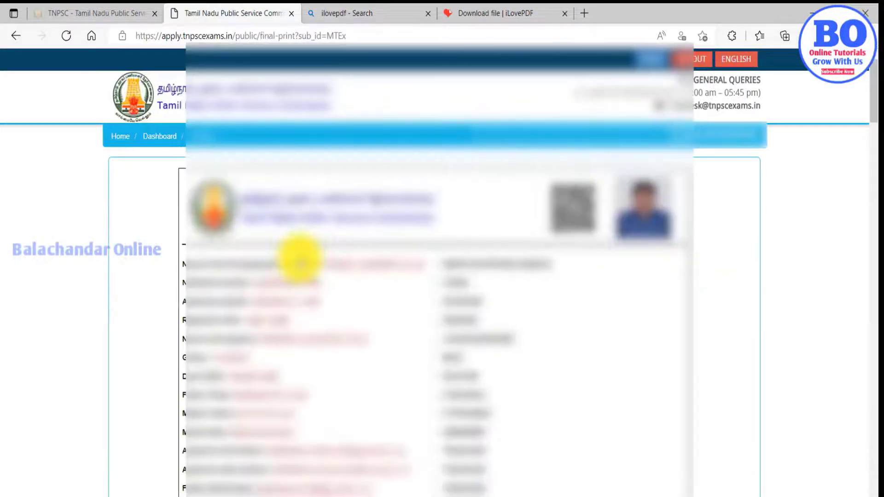
{"action": "left_click", "coordinate": [854, 106]}
Review the full application printout and send it to print.
{"action": "key", "text": "ctrl+a"}
{"action": "left_click", "coordinate": [870, 305]}
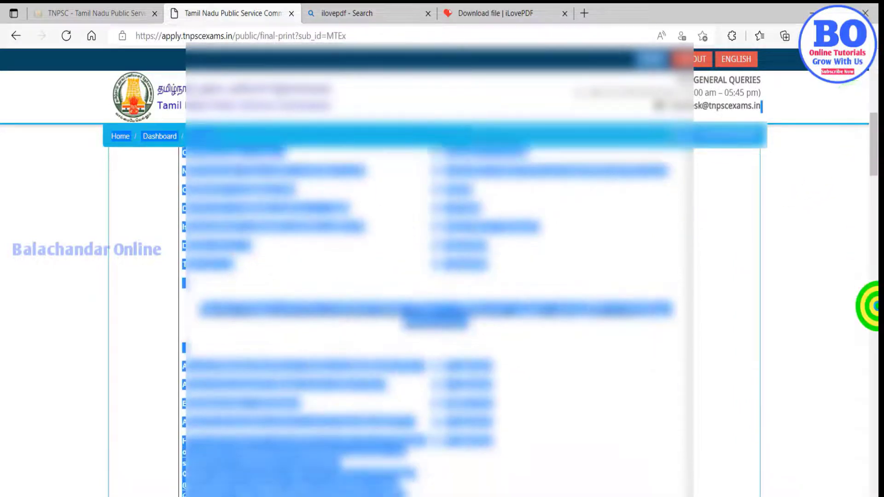
{"action": "left_click", "coordinate": [875, 162]}
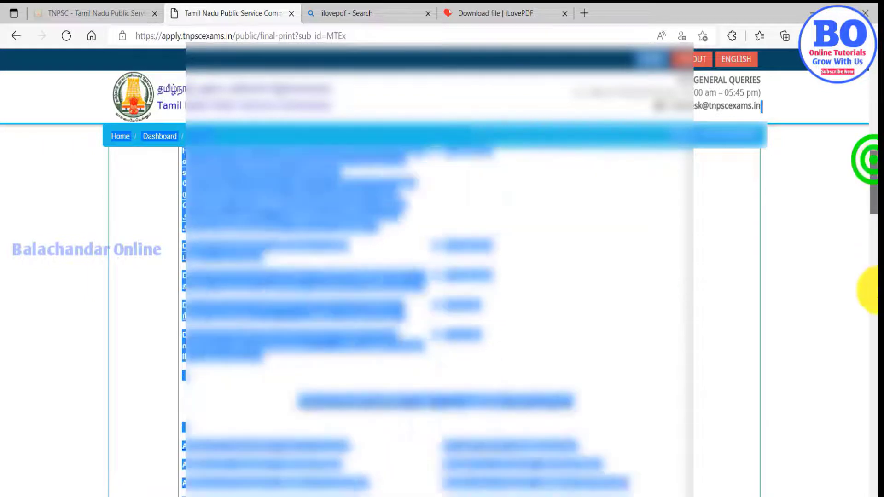
{"action": "left_click", "coordinate": [873, 477]}
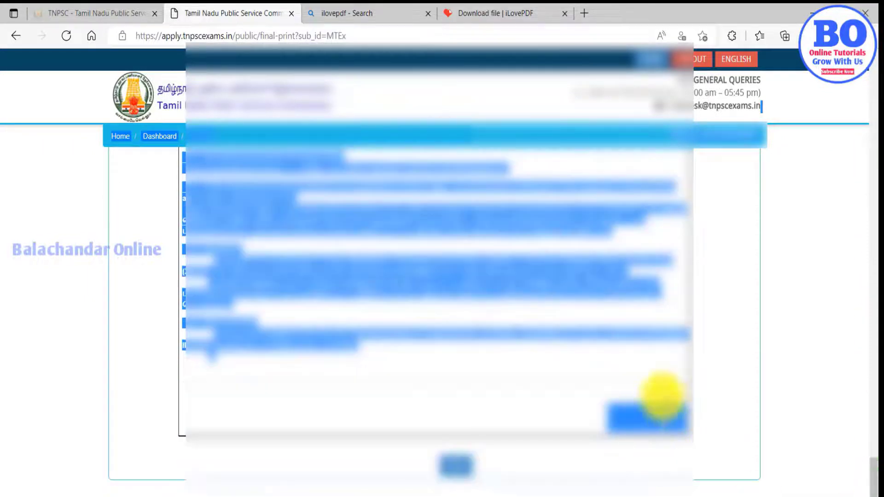
{"action": "left_click", "coordinate": [715, 405]}
{"action": "left_click", "coordinate": [463, 466]}
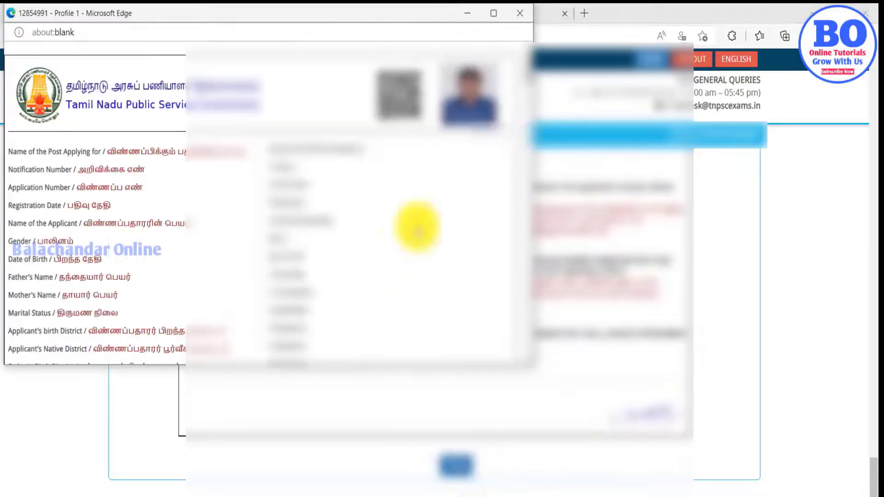
Set the printer destination to Save as PDF and save the 4-page application printout.
{"action": "left_click", "coordinate": [528, 69]}
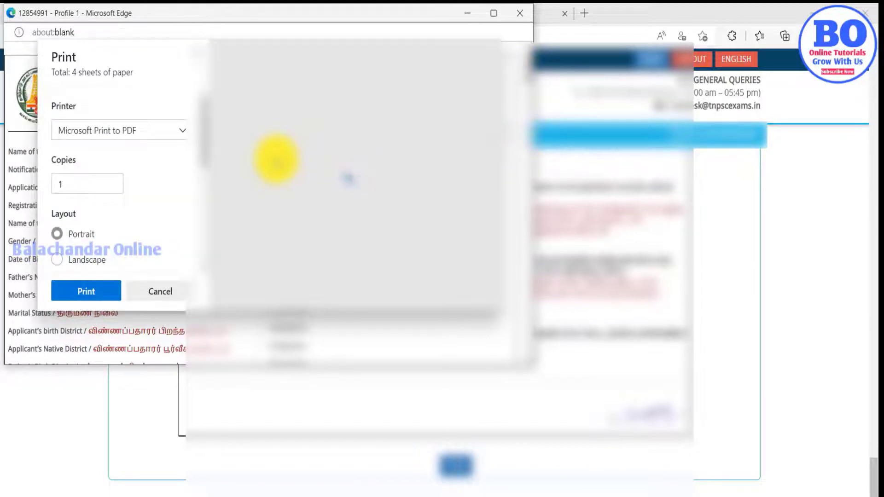
{"action": "left_click", "coordinate": [114, 130]}
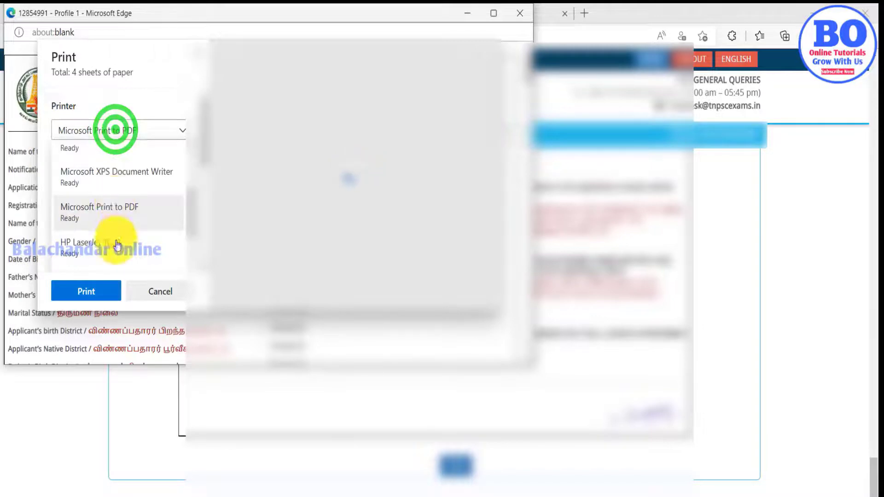
{"action": "left_click", "coordinate": [191, 164]}
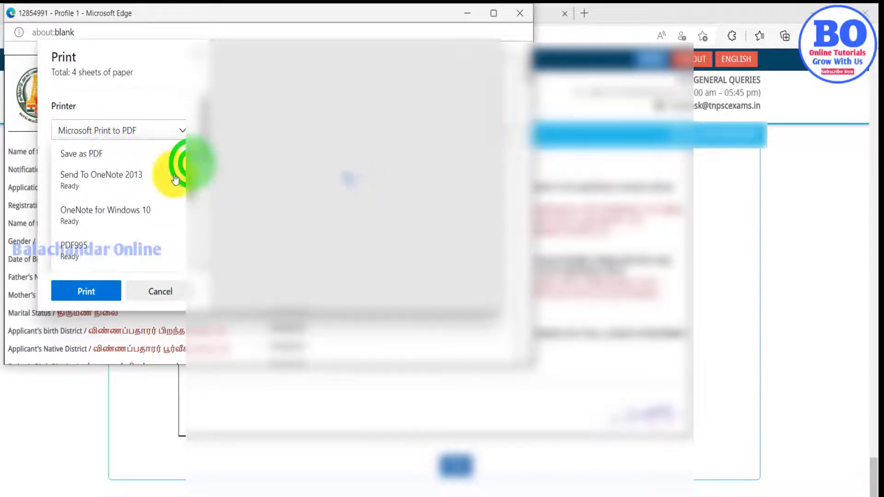
{"action": "left_click", "coordinate": [119, 159]}
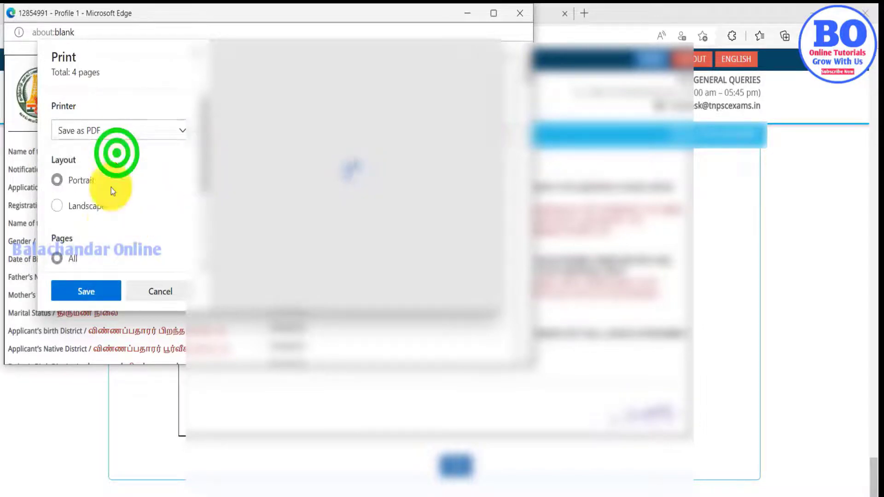
{"action": "left_click", "coordinate": [93, 293]}
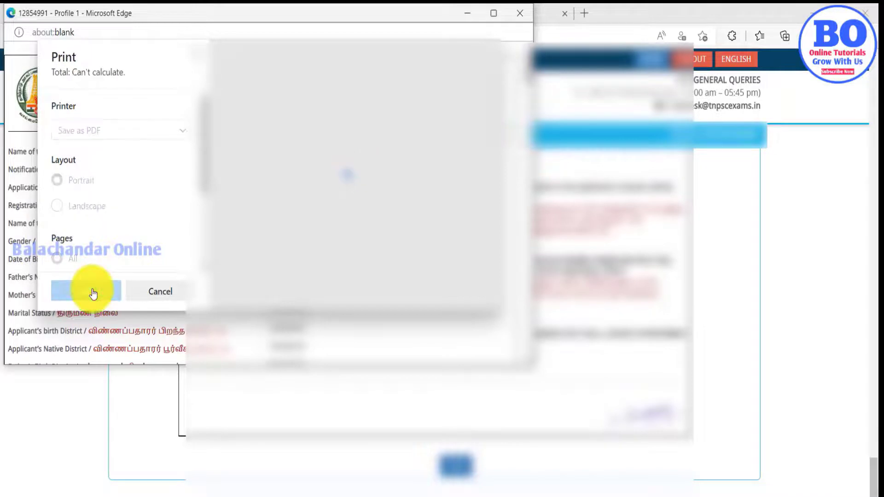